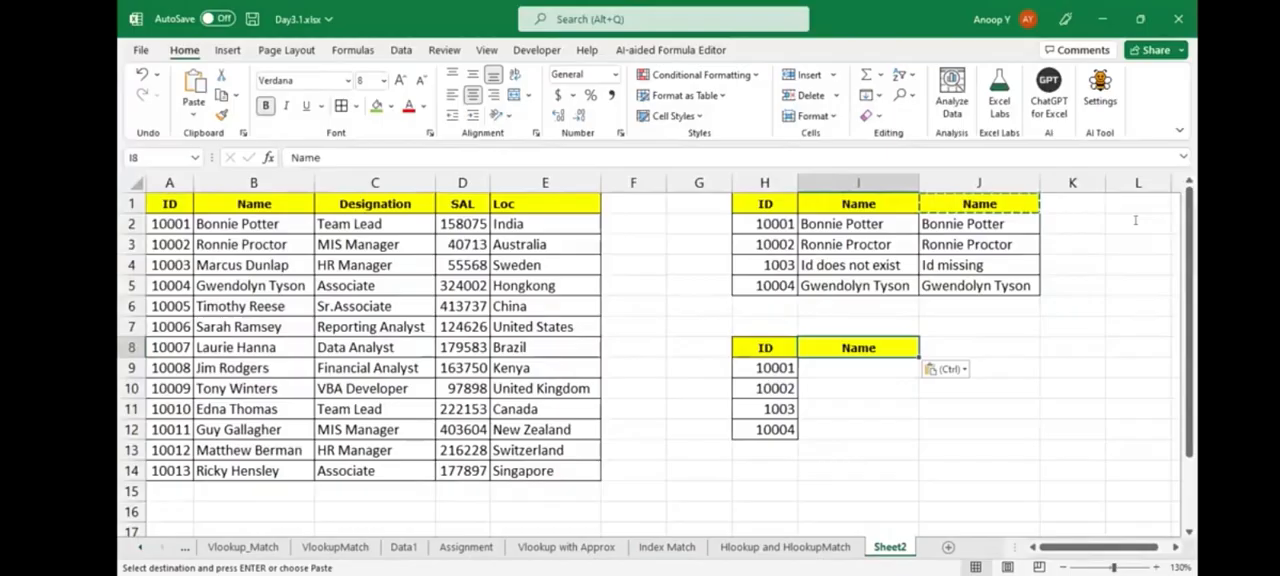
- Paste the copied Designation header into J8 and add borders to the range I8:J12
click(979, 348)
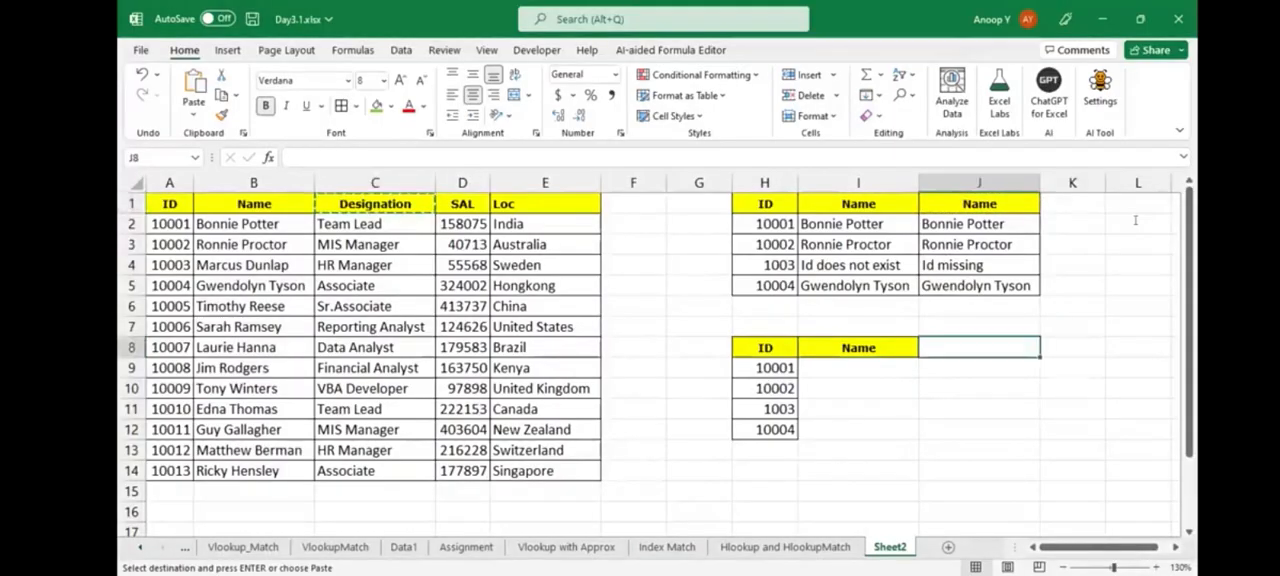
key(ctrl+v)
drag(858, 348, 979, 429)
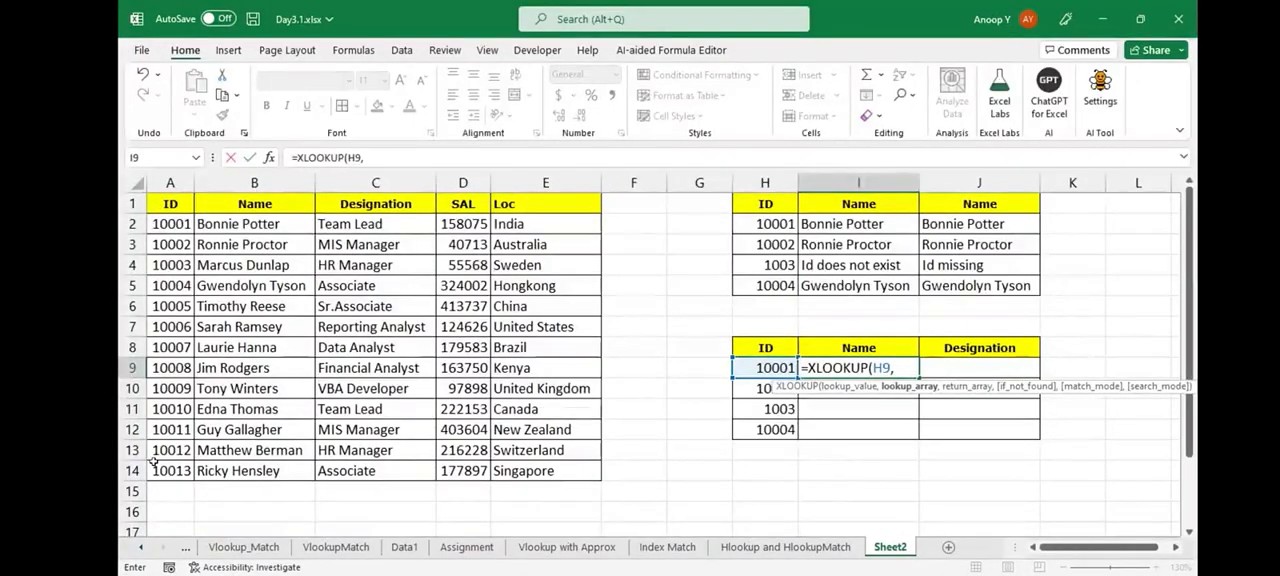
- Enter =XLOOKUP(H9,$A$2:$A$14,$B$2:$B$14,"Id missing") in I9 to return the name for each ID
drag(165, 224, 153, 462)
key(F4)
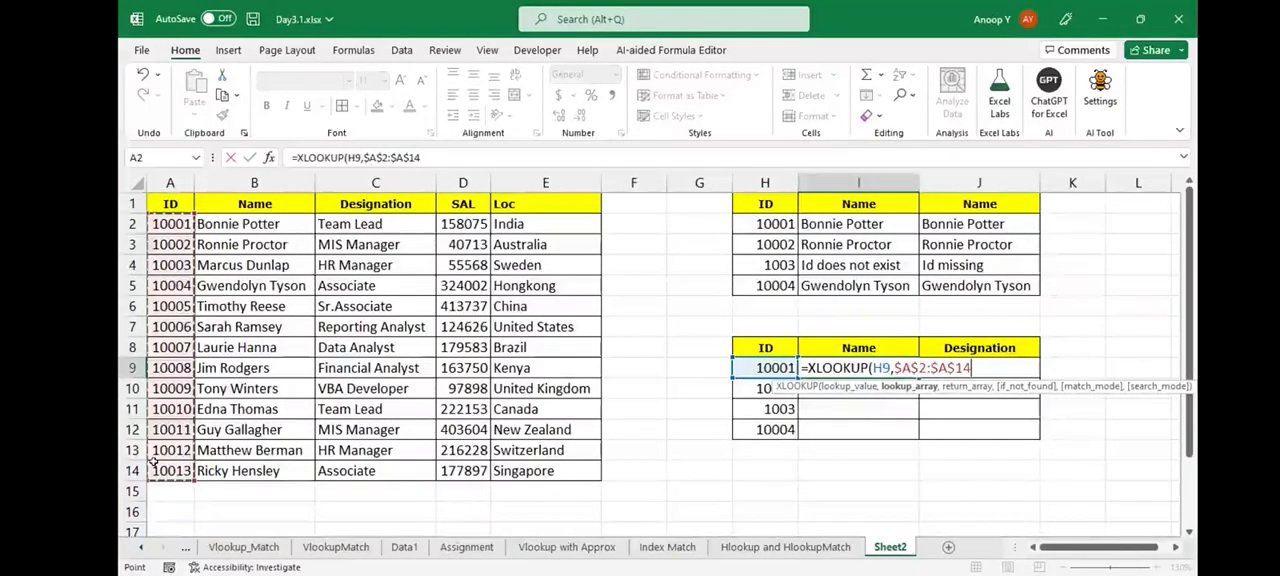
text(,)
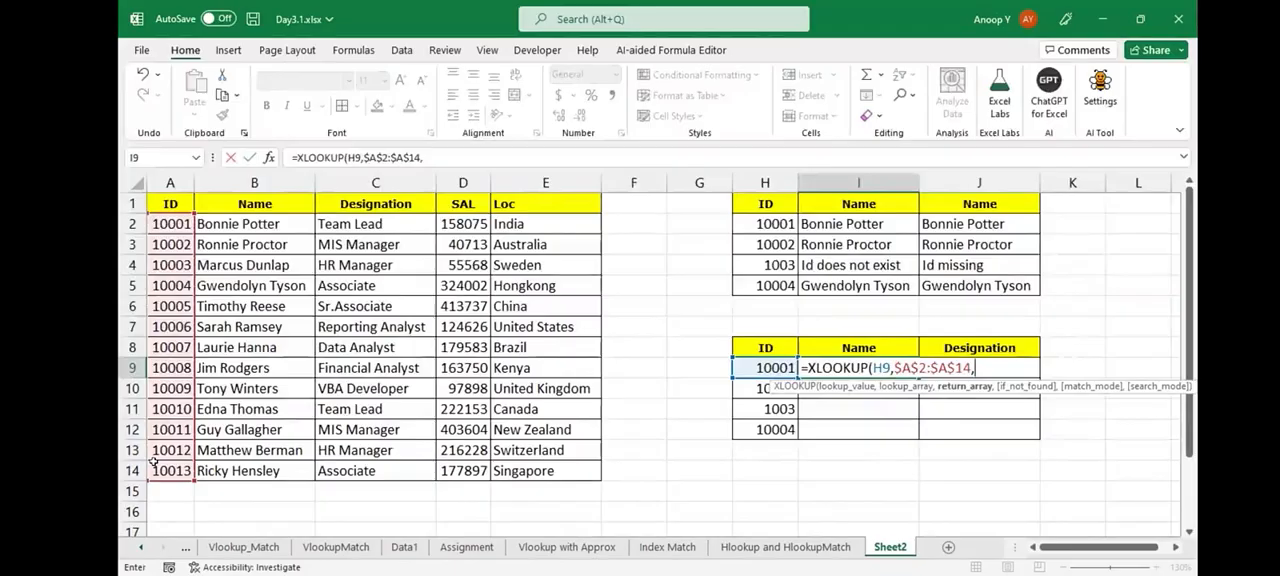
key(Right)
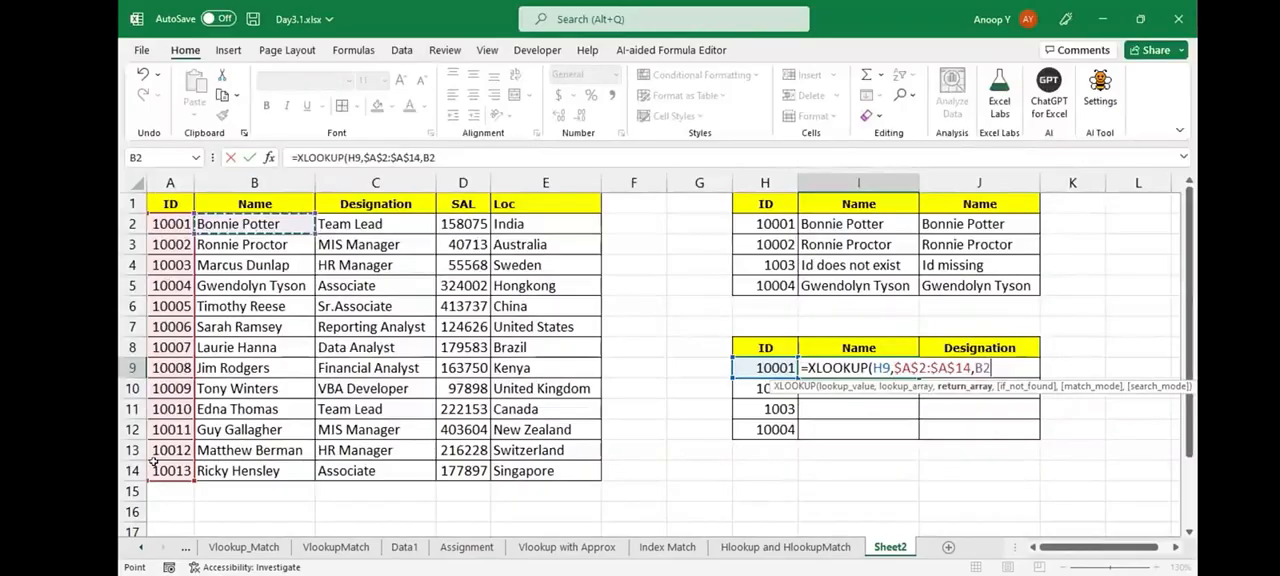
key(ctrl+shift+Down)
key(F4)
text(,)
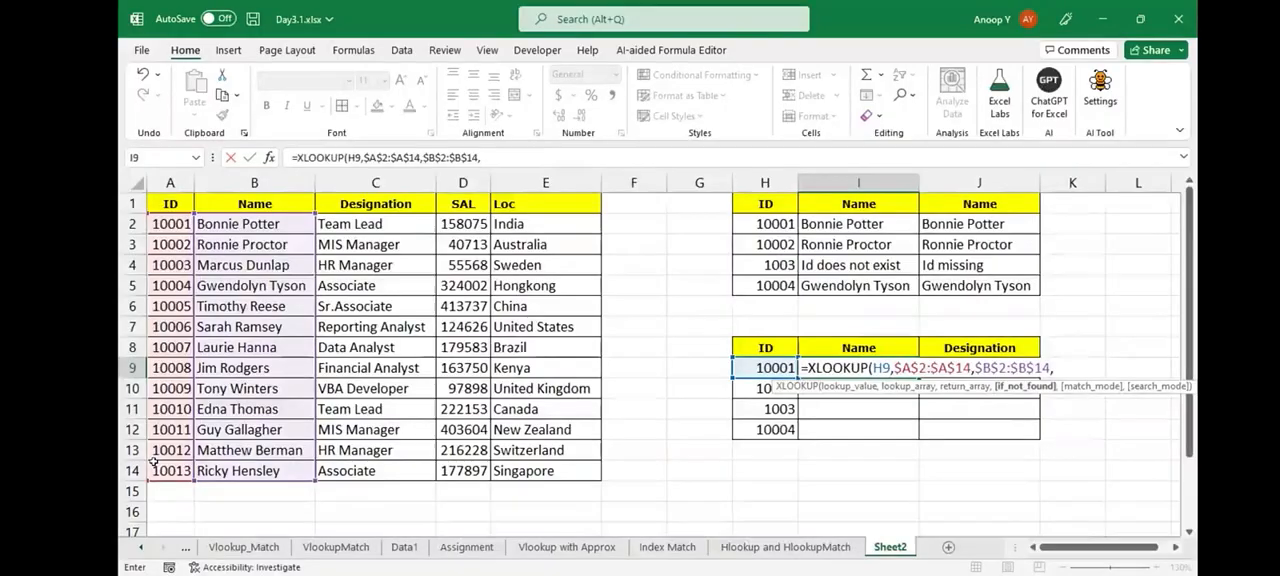
text("Id missing")
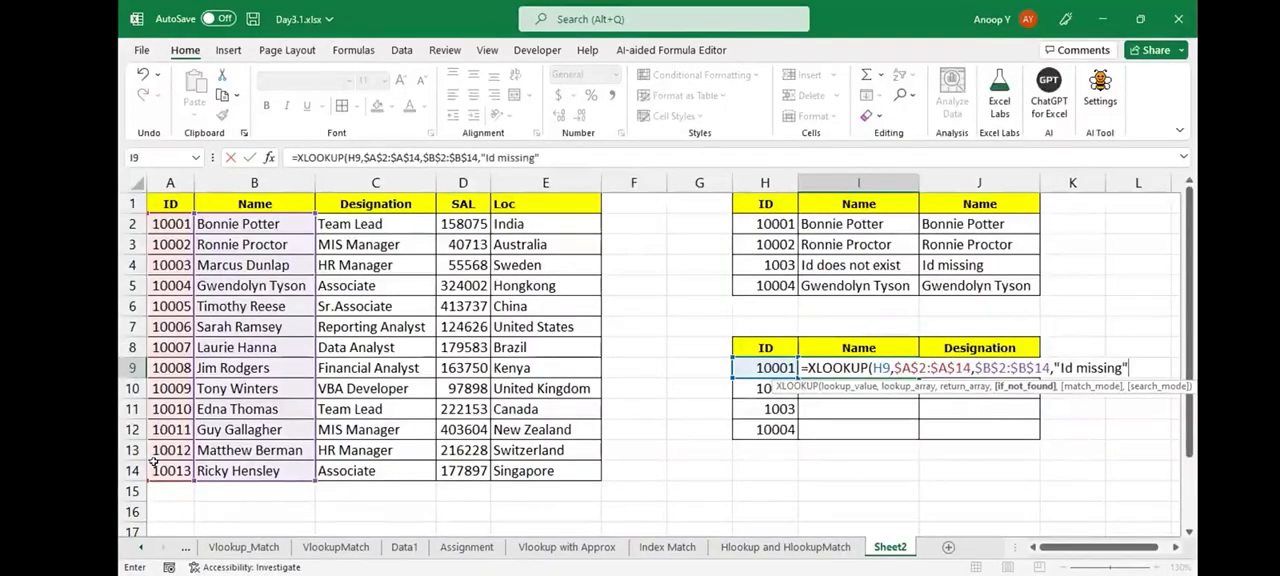
key(ctrl+Return)
- Fill the Name lookup formula from I9 down through I12
key(shift+Down)
key(shift+Down)
key(shift+Down)
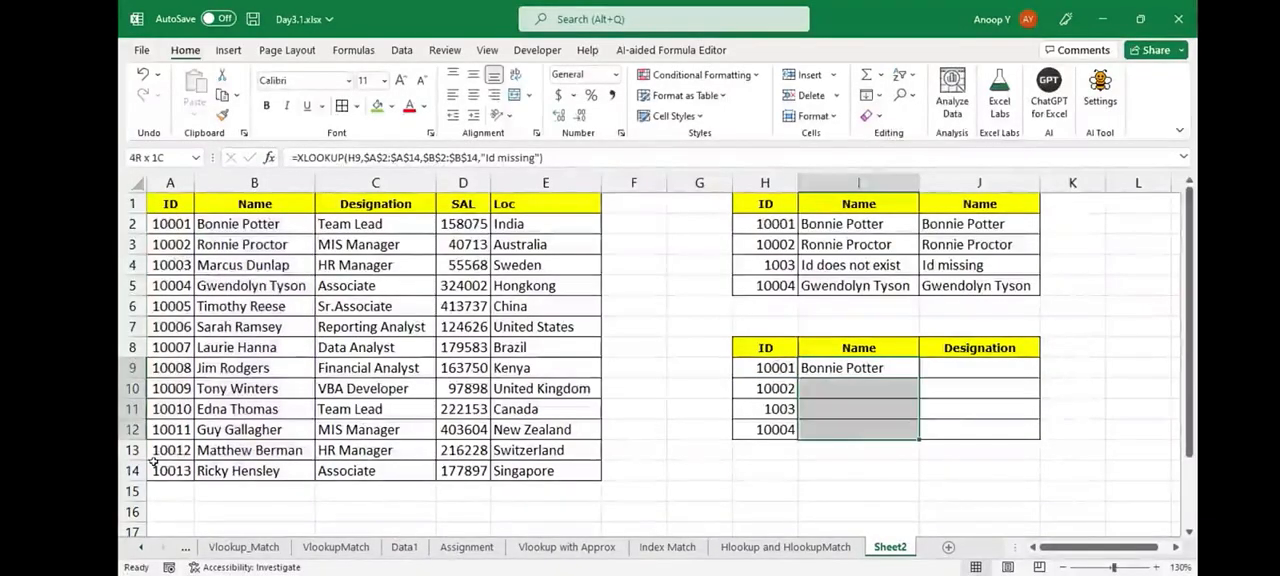
key(ctrl+d)
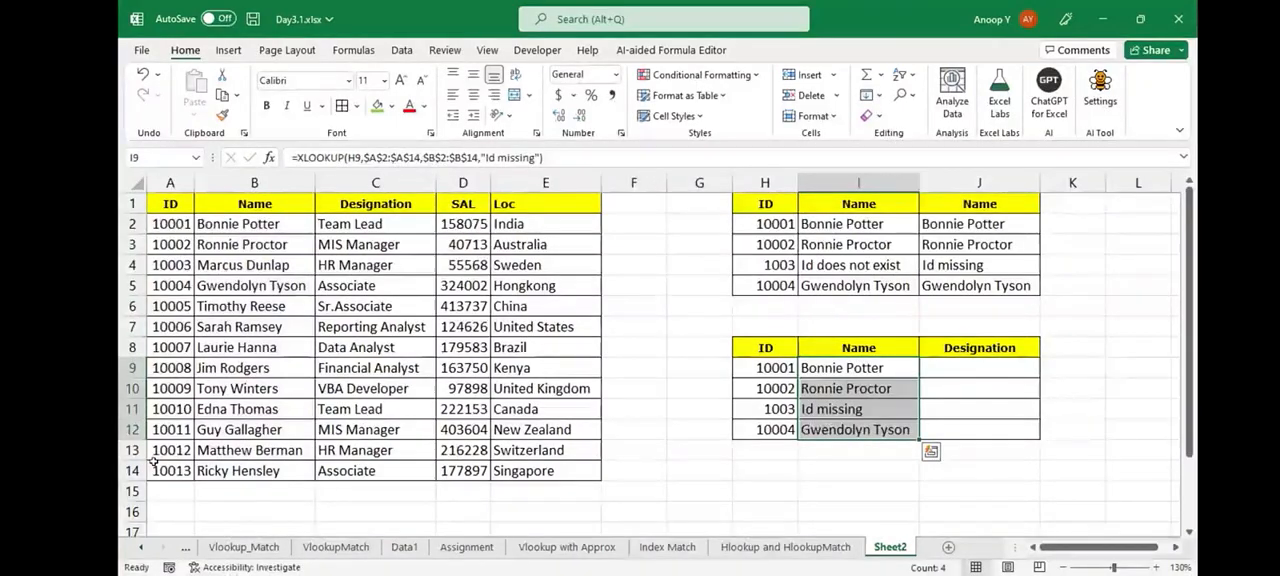
- Enter =XLOOKUP(H9,$A$2:$A$14,$C$2:$C$14,"id missing") in J9 and fill it down through J12
key(Right)
text(=)
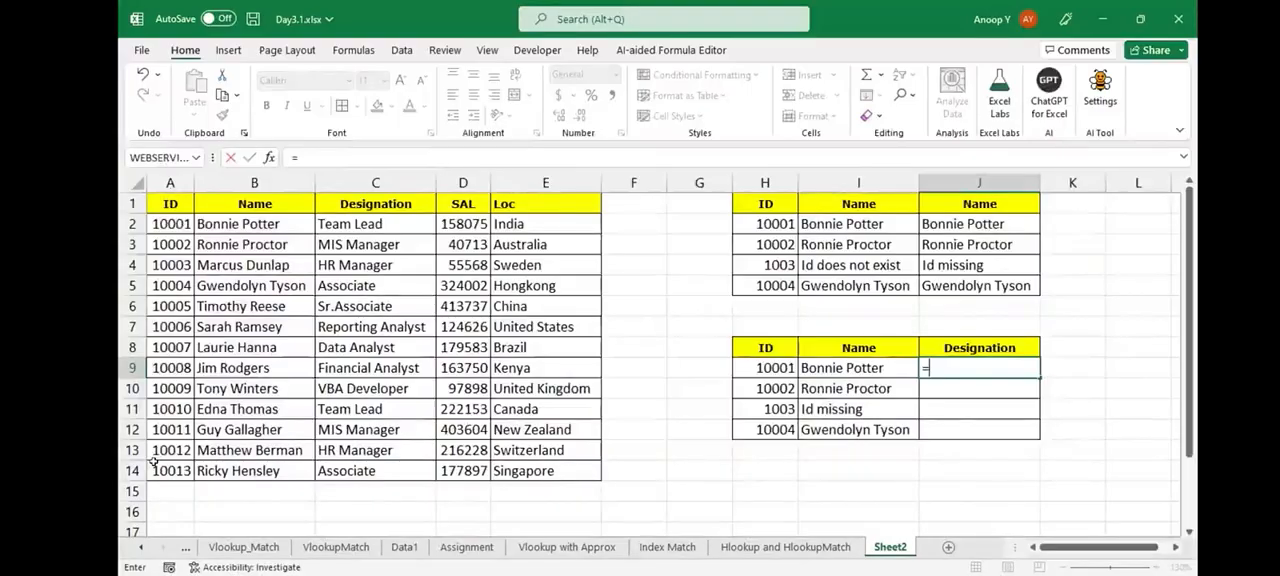
text(XLOOKUP()
key(Left)
key(Left)
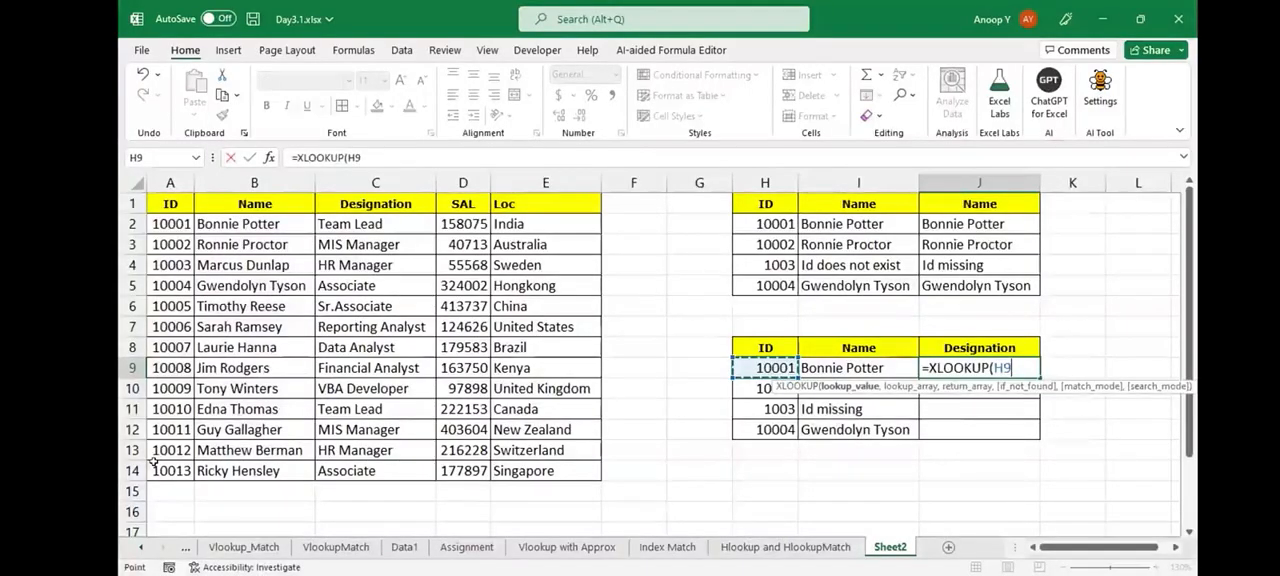
text(,)
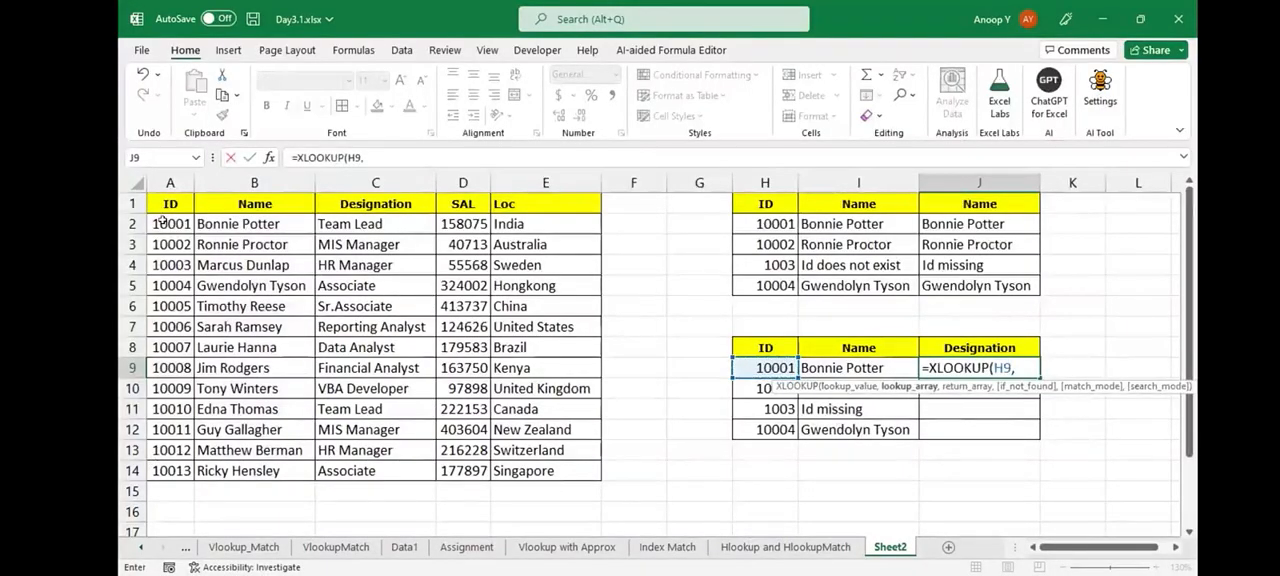
click(163, 230)
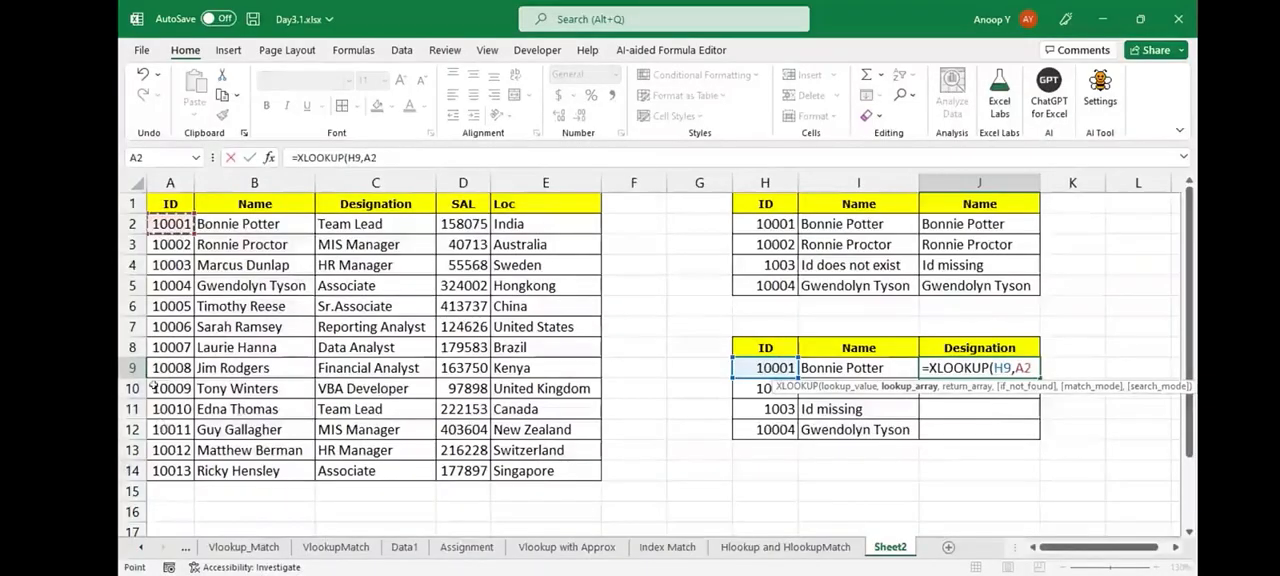
shift+click(160, 466)
key(F4)
text(,)
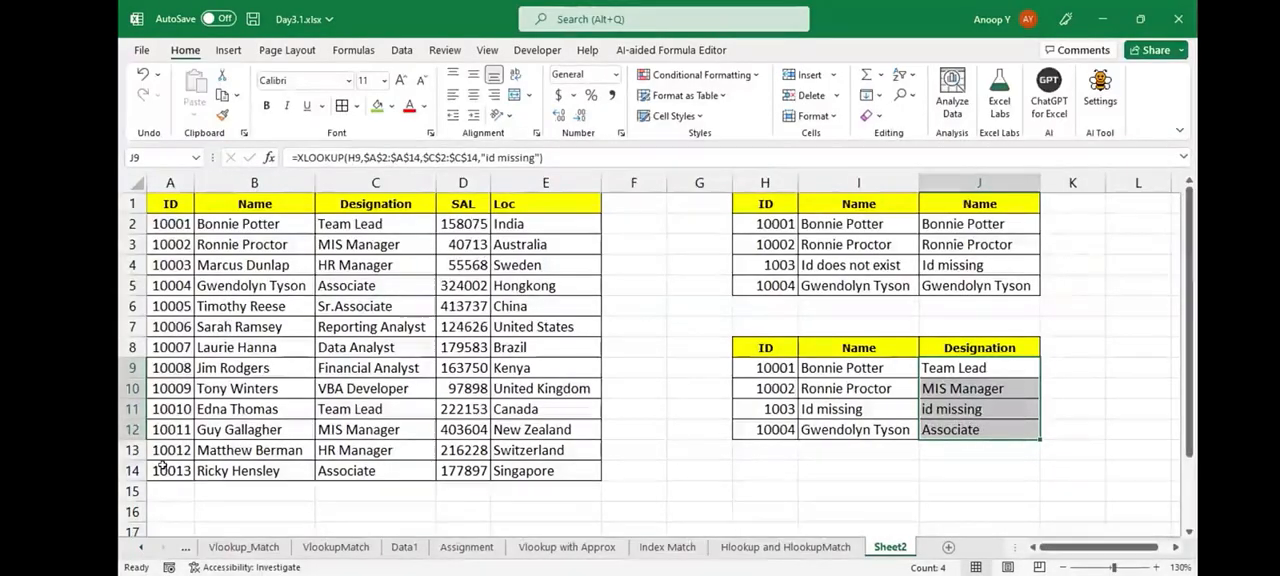
- Rename the current worksheet as Xlookup
key(alt+h)
text(or)
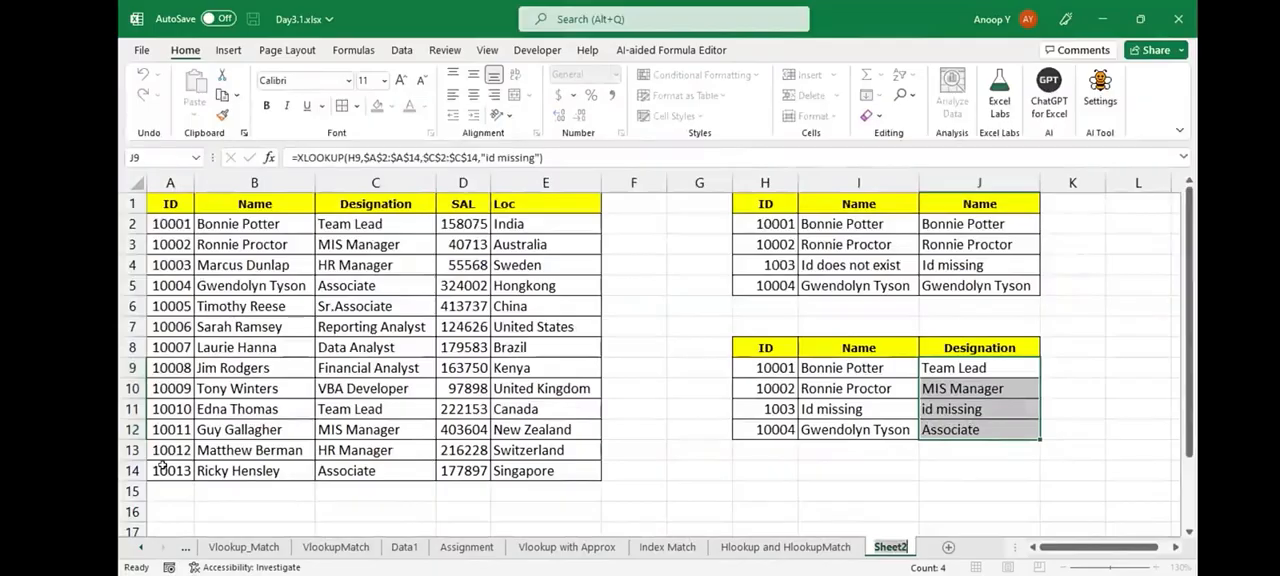
text(Xloo)
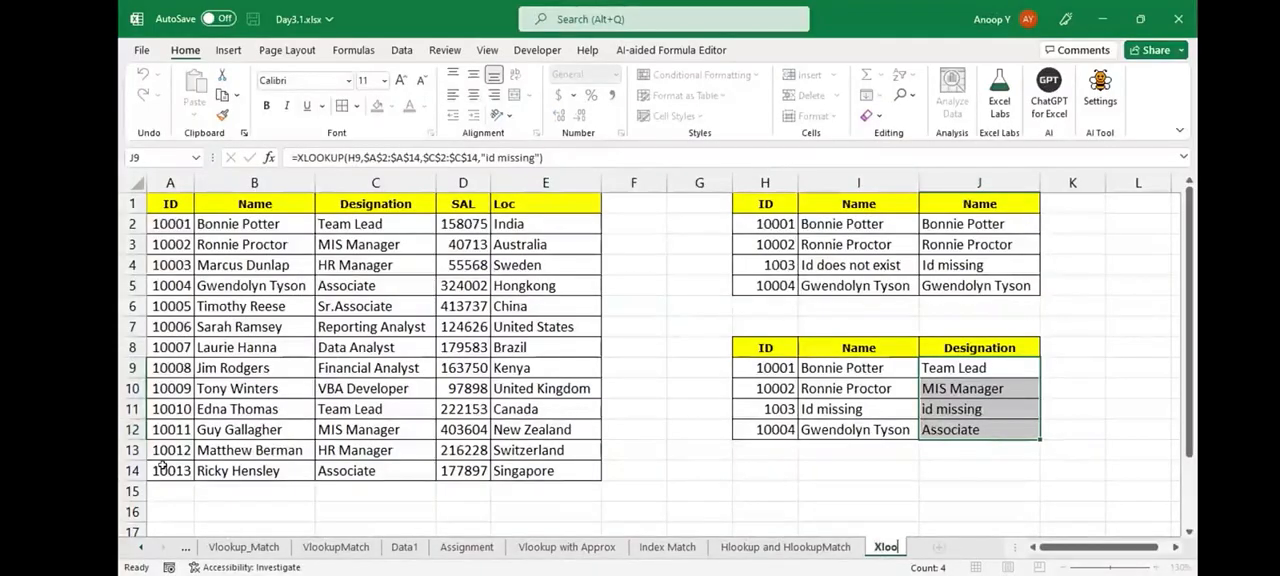
text(kup)
key(Return)
key(Down)
key(Down)
key(Down)
key(Down)
key(Down)
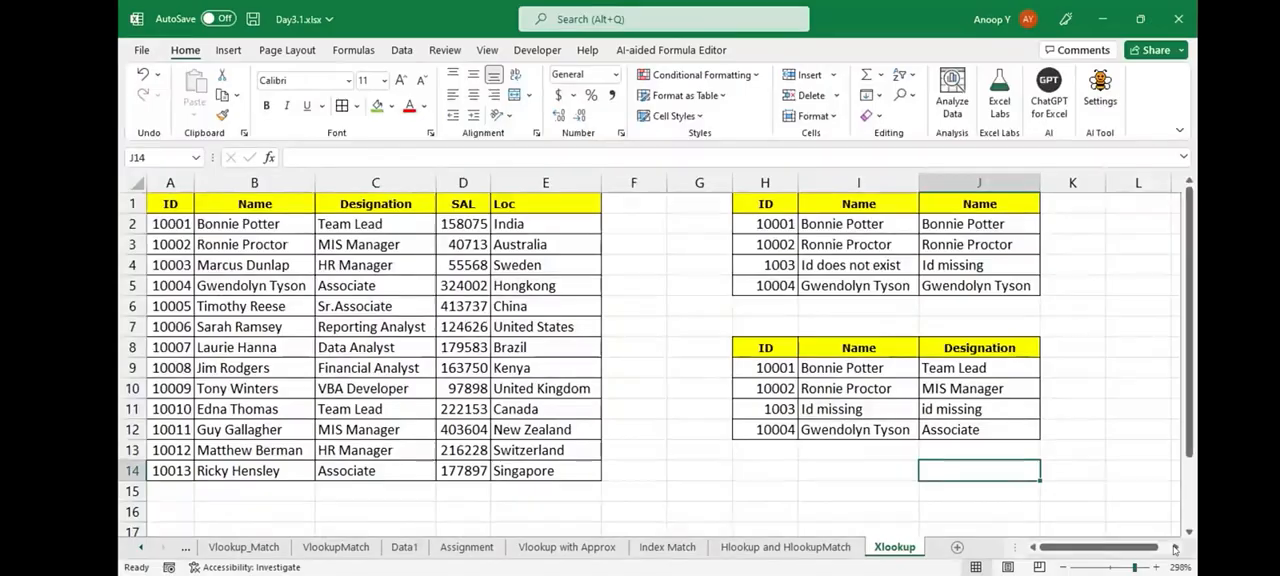
- Set the sheet zoom to 100% and enter the header ID in L1
click(1134, 567)
scroll(650, 360, down, 1)
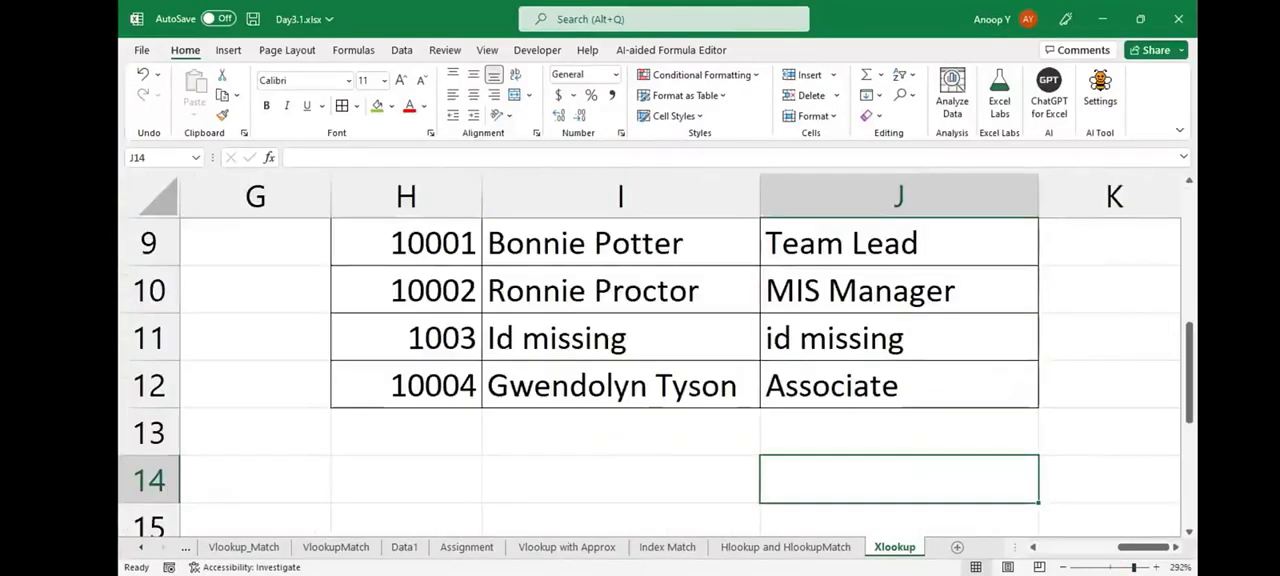
drag(1134, 567, 1110, 567)
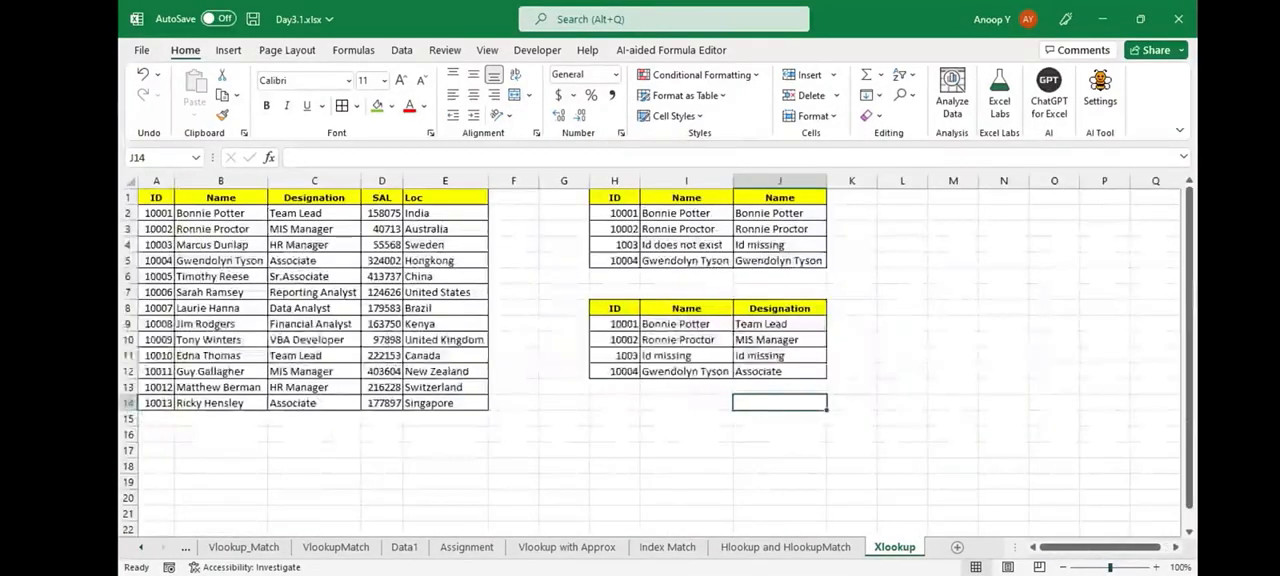
click(902, 197)
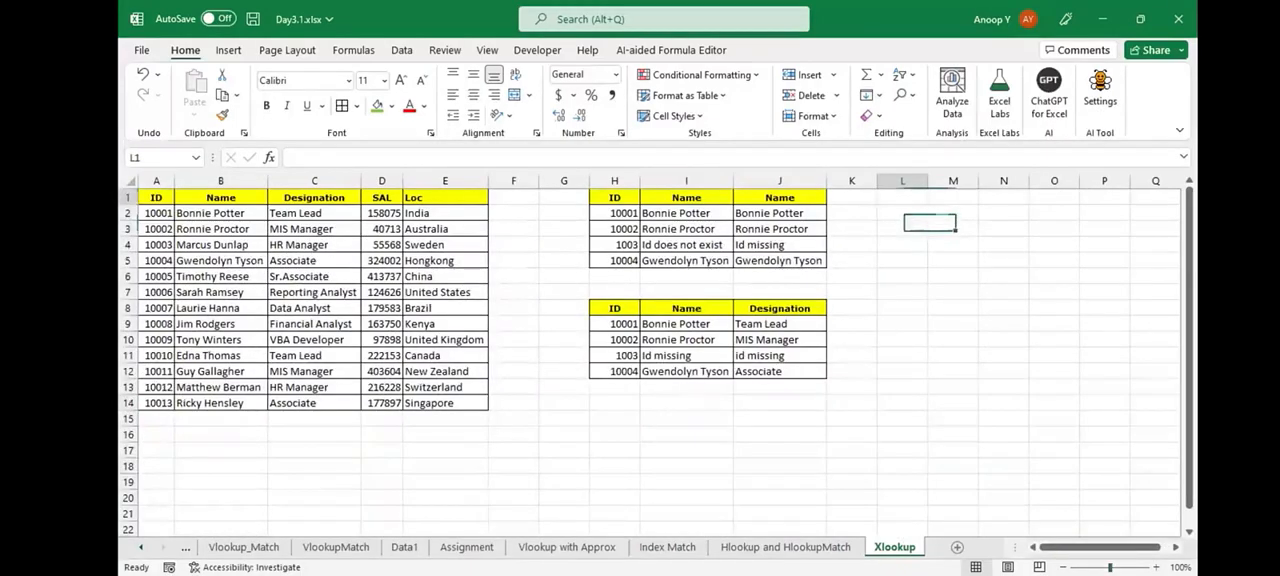
click(221, 197)
drag(221, 197, 221, 244)
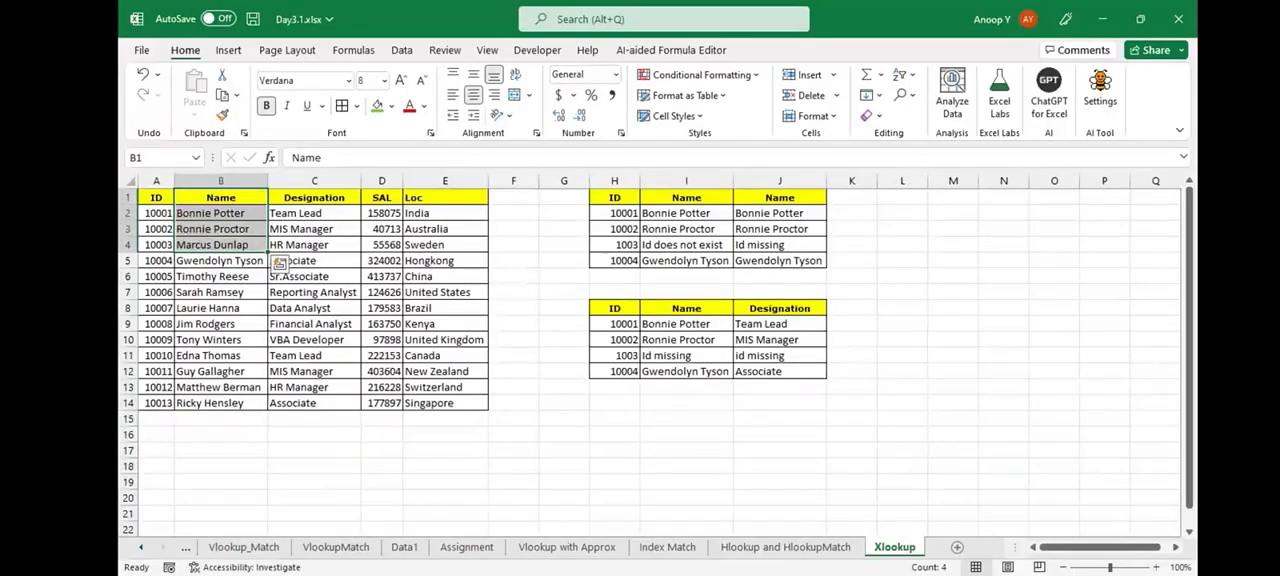
click(902, 197)
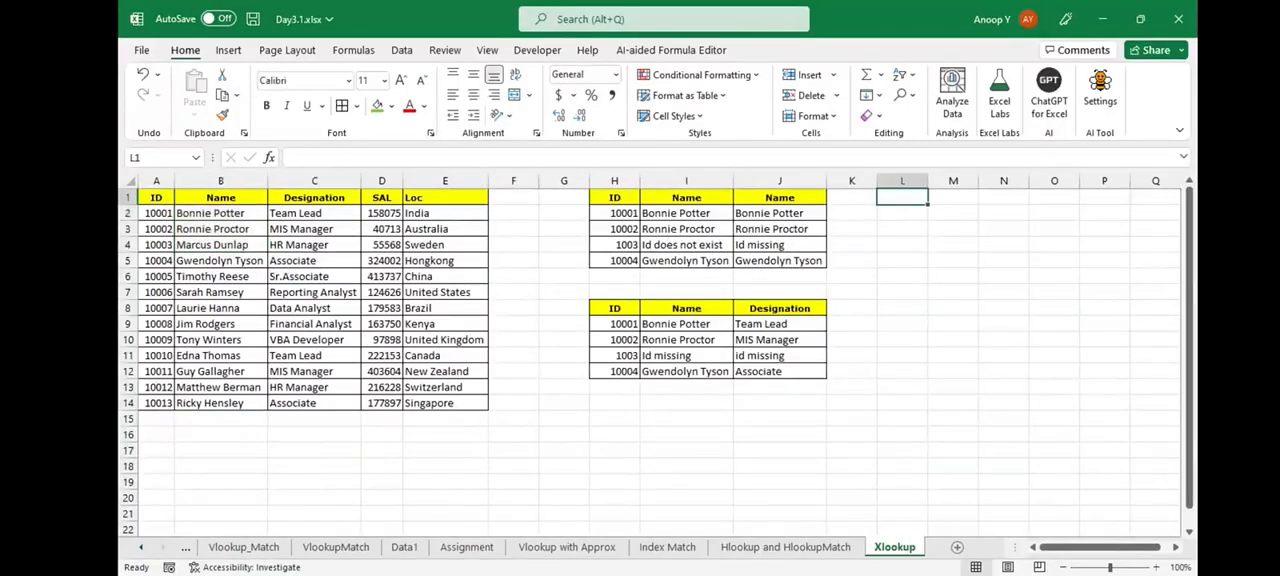
text(ID)
key(Return)
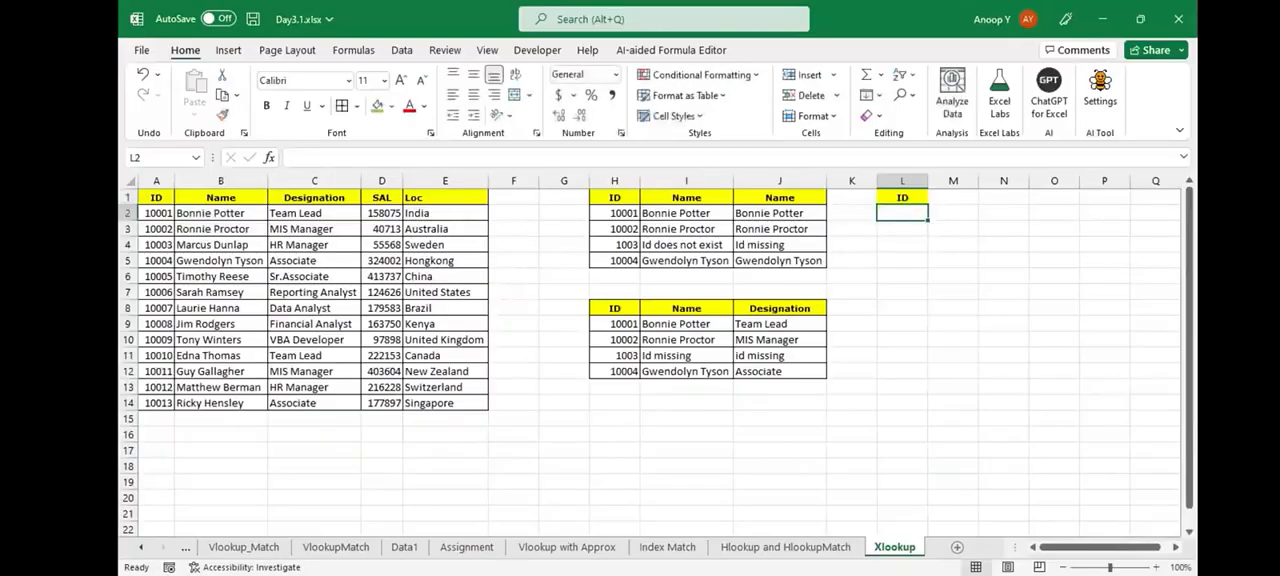
- Enter ABC in L2 and lowercase abc in L3 beneath the ID header
text(ABC)
key(Return)
text(a)
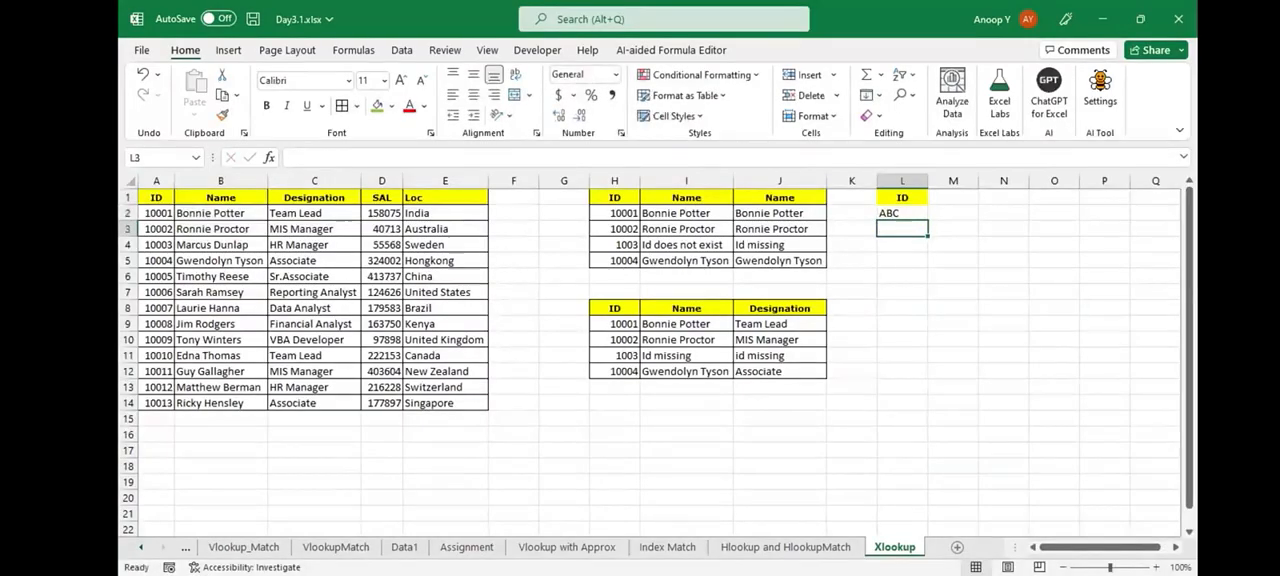
text(b)
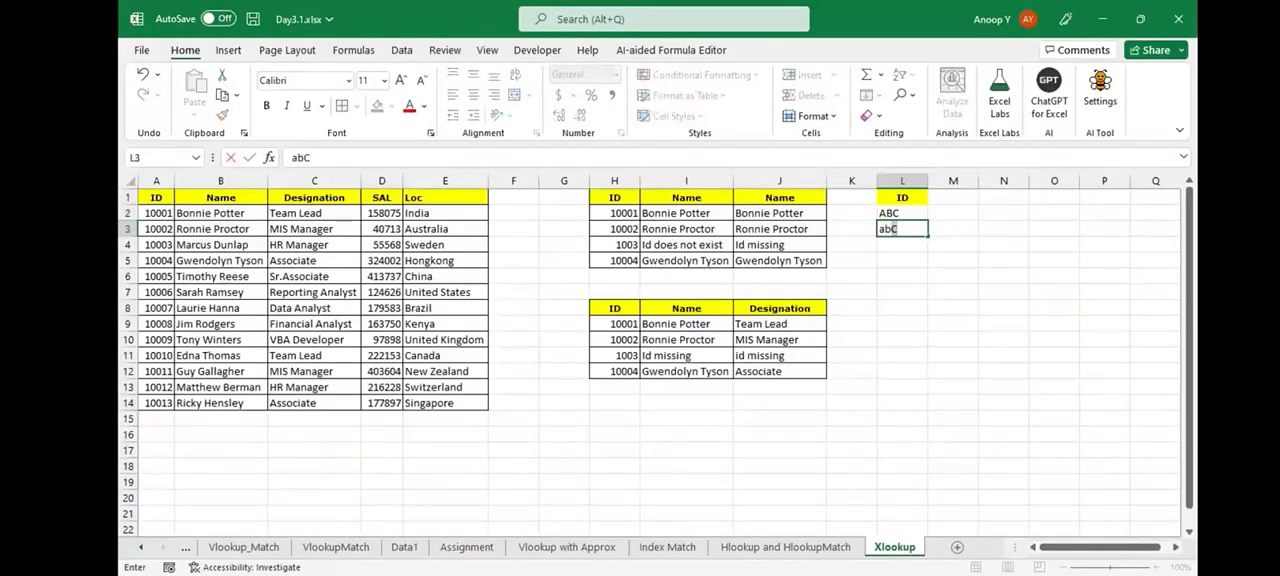
text(c)
key(Return)
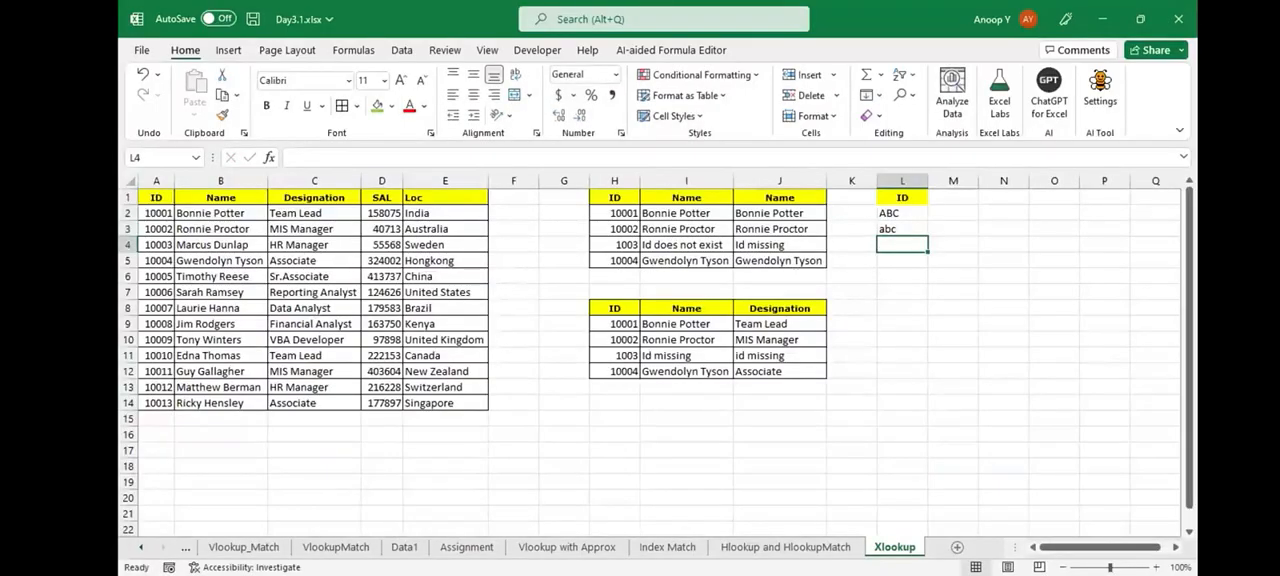
- Apply all borders to the range L1:M3
click(902, 198)
drag(902, 198, 953, 229)
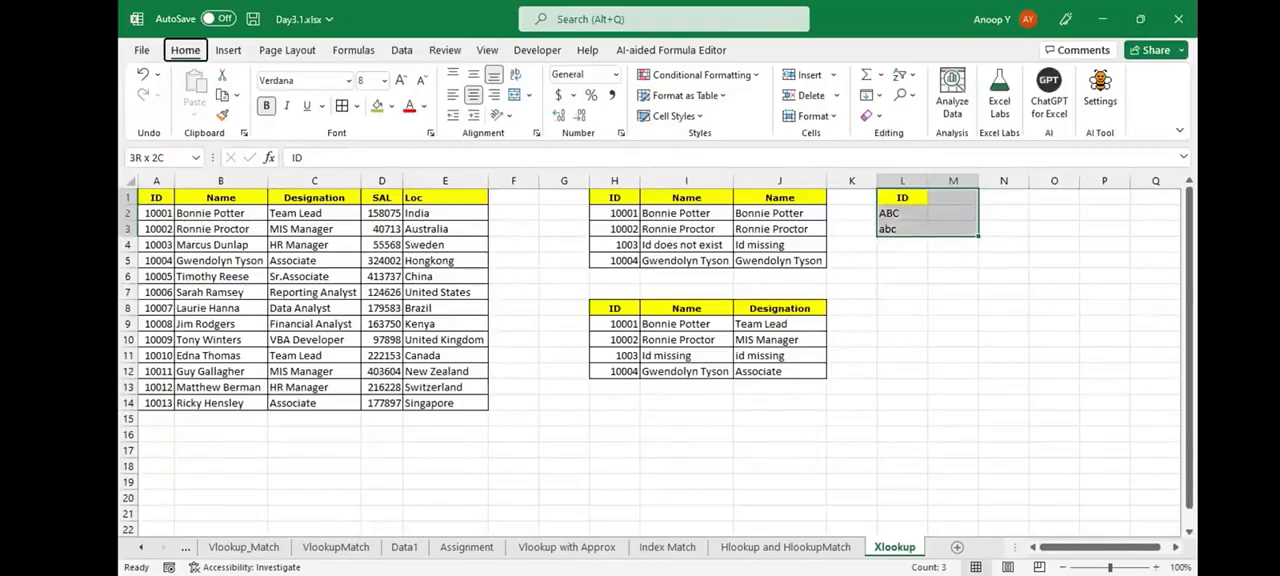
key(h)
key(b)
key(a)
key(Right)
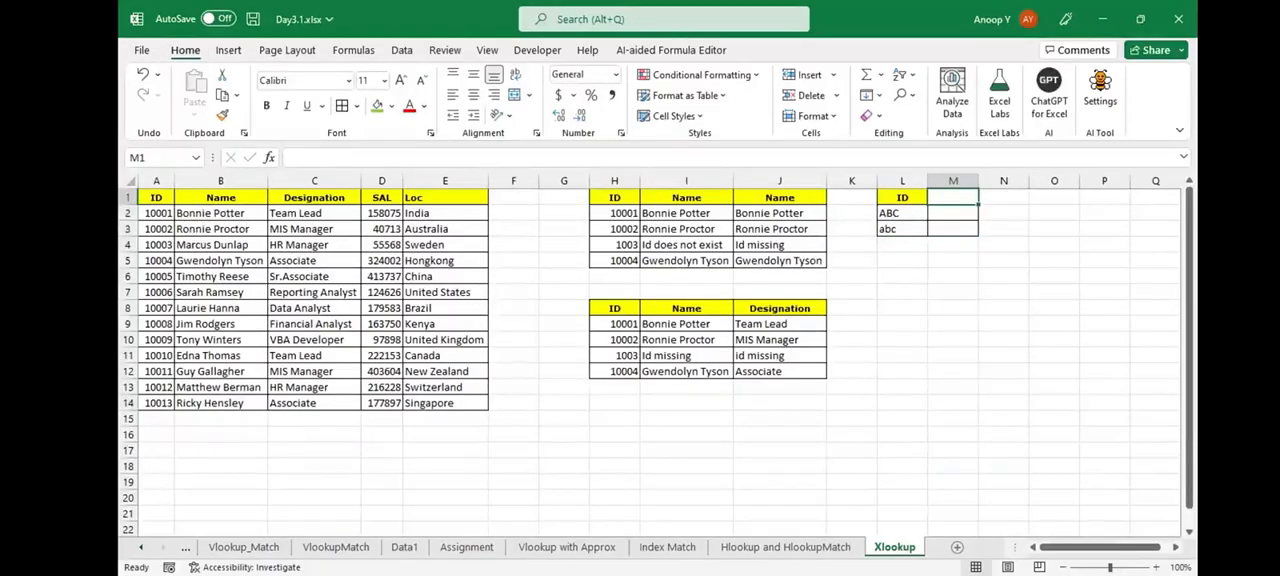
- Enter Code in M1 with 123 and 345 beneath it, and fill the Code header green
text(Code)
key(Return)
text(1)
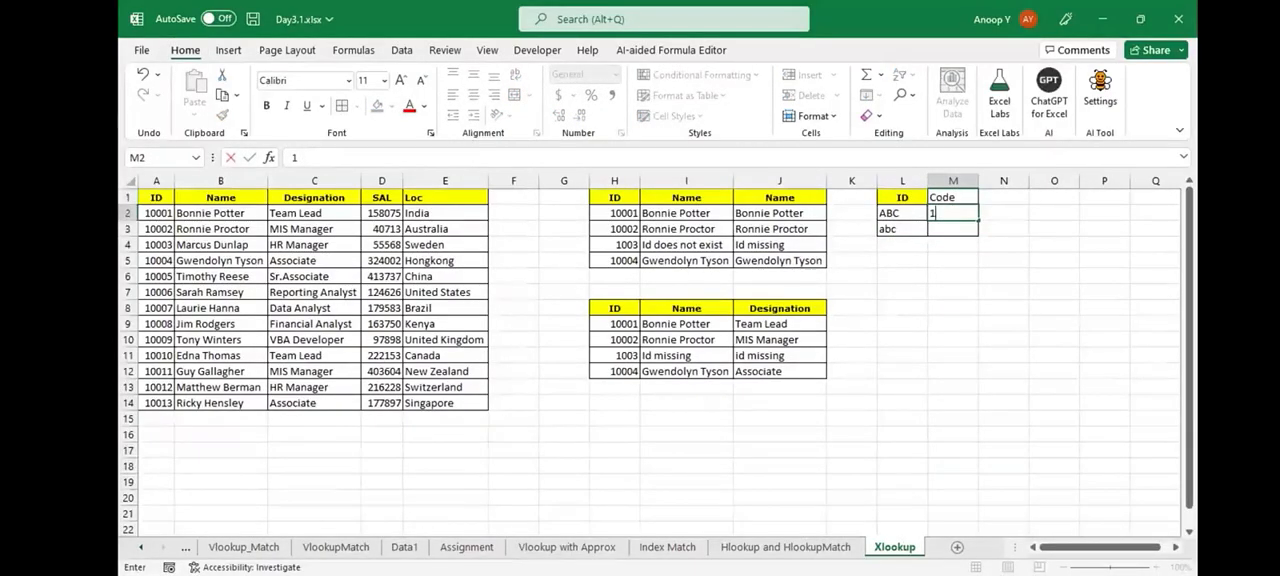
text(23)
key(Return)
text(345)
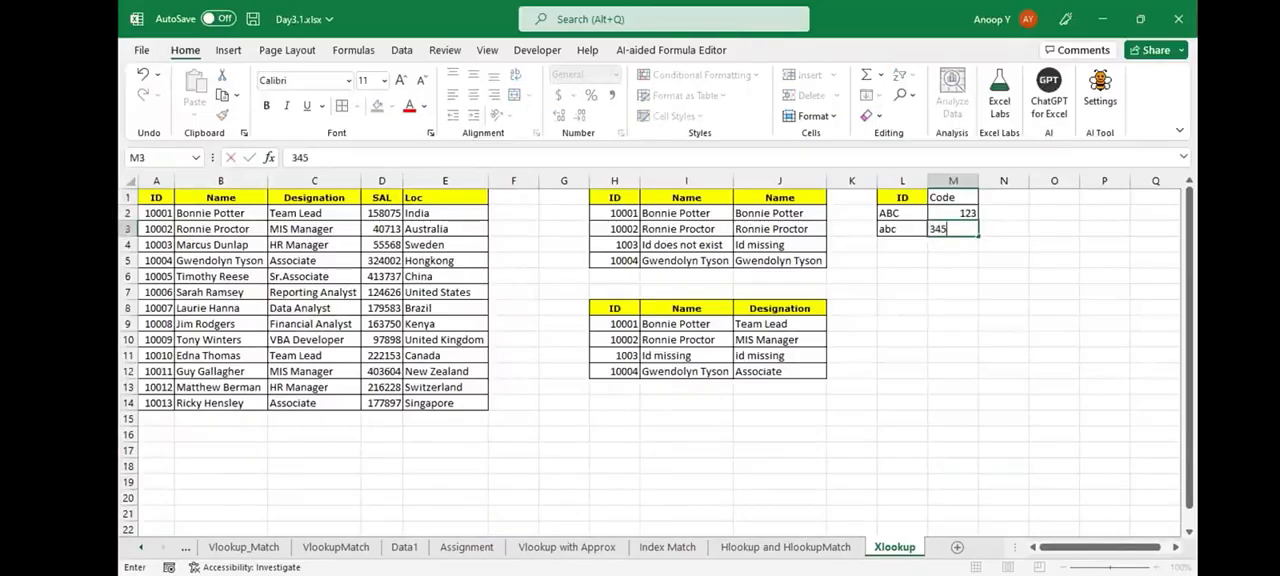
key(ctrl+Up)
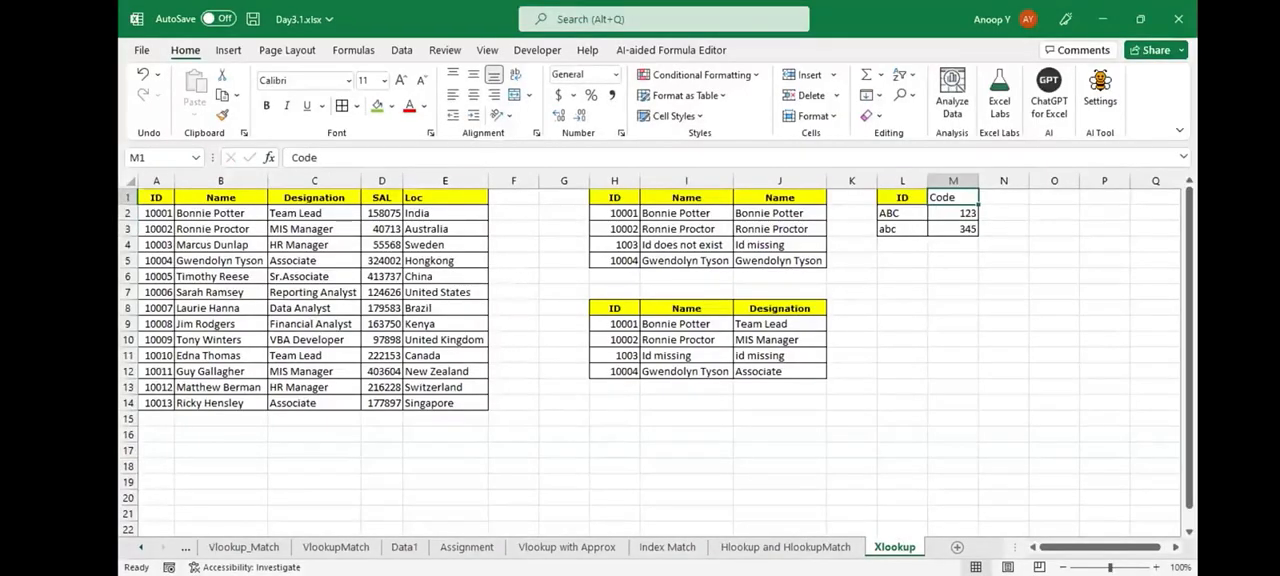
click(377, 106)
- Copy the ID column L1:L3 and paste it starting at L8
key(Left)
key(ctrl+shift+Down)
key(ctrl+c)
click(902, 292)
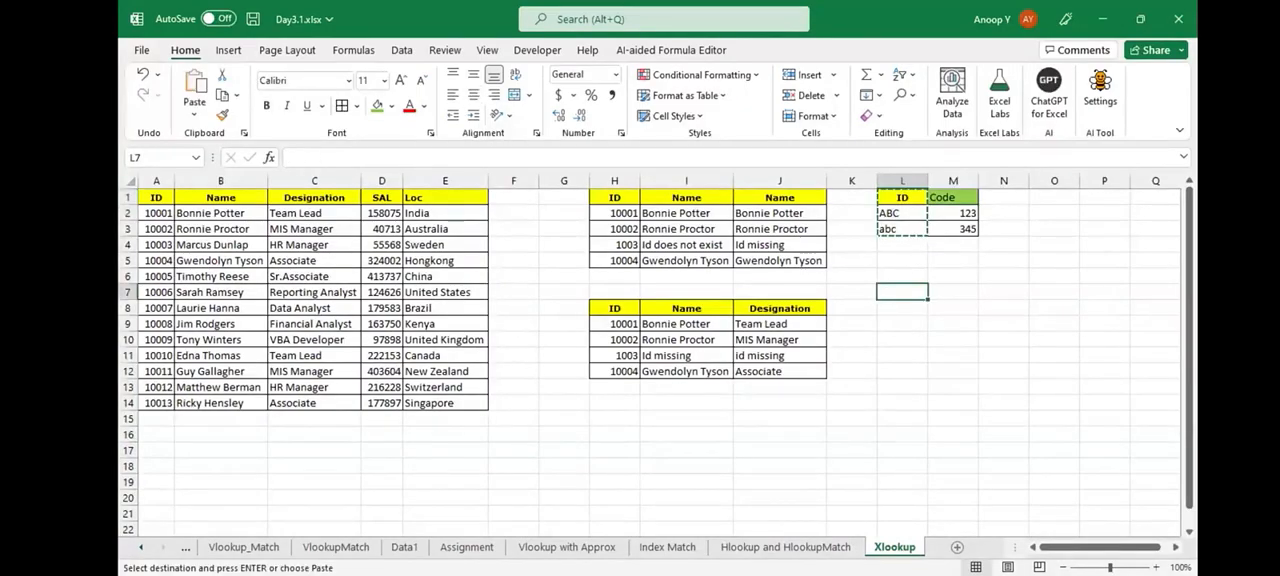
key(Down)
key(ctrl+v)
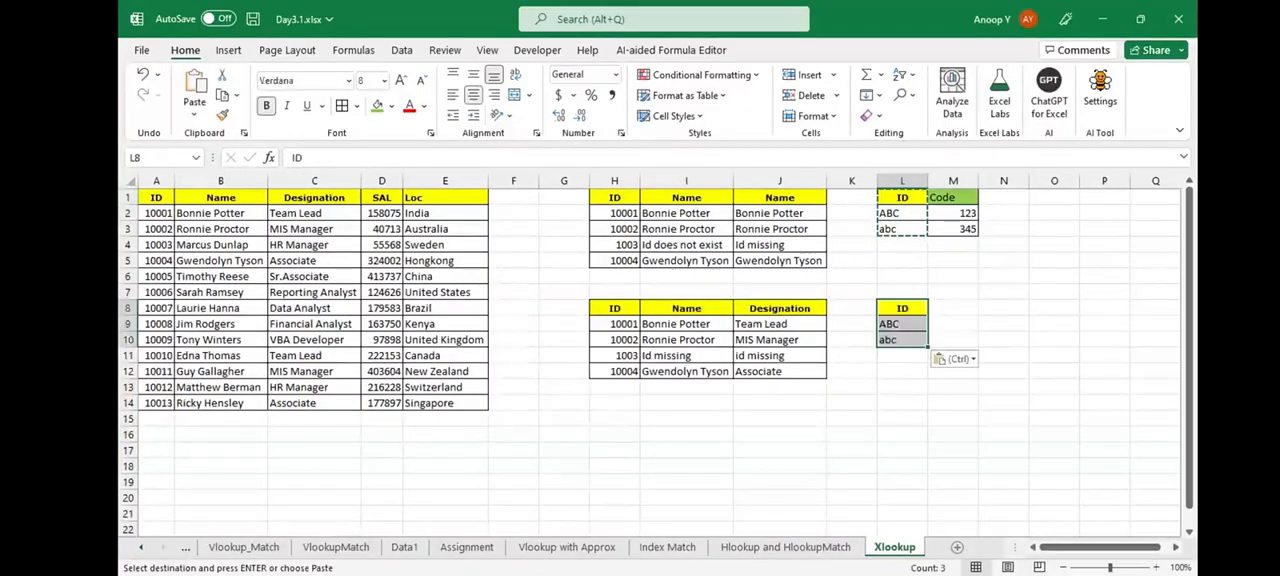
- Copy the Code header from M1 into M8 beside the second ID list
click(953, 198)
key(ctrl+c)
click(953, 308)
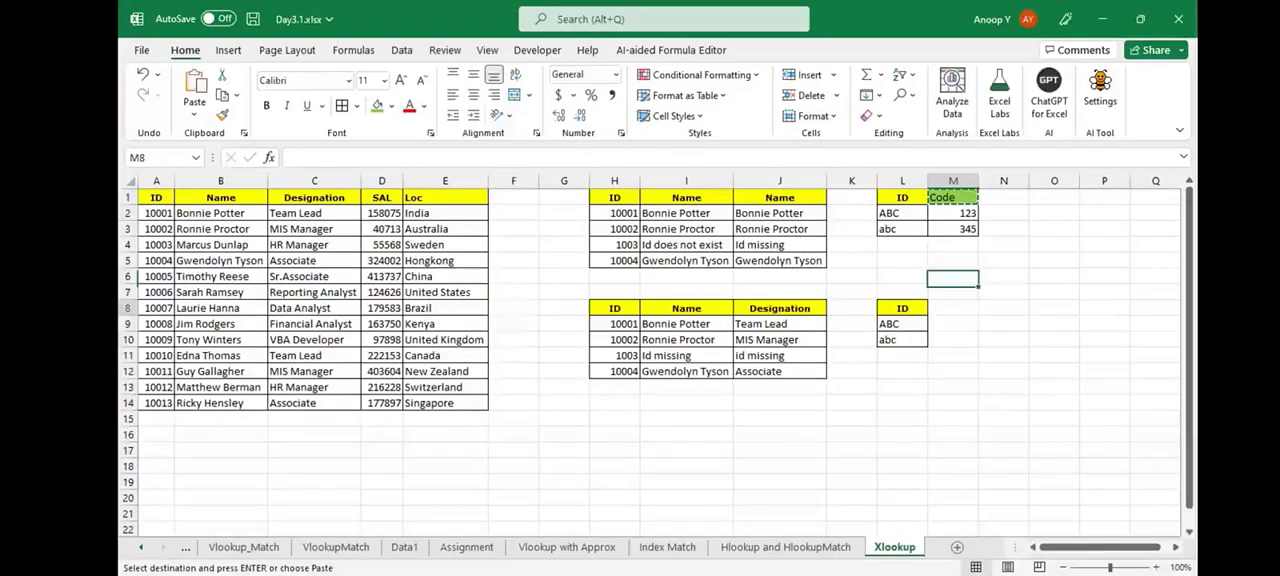
key(Return)
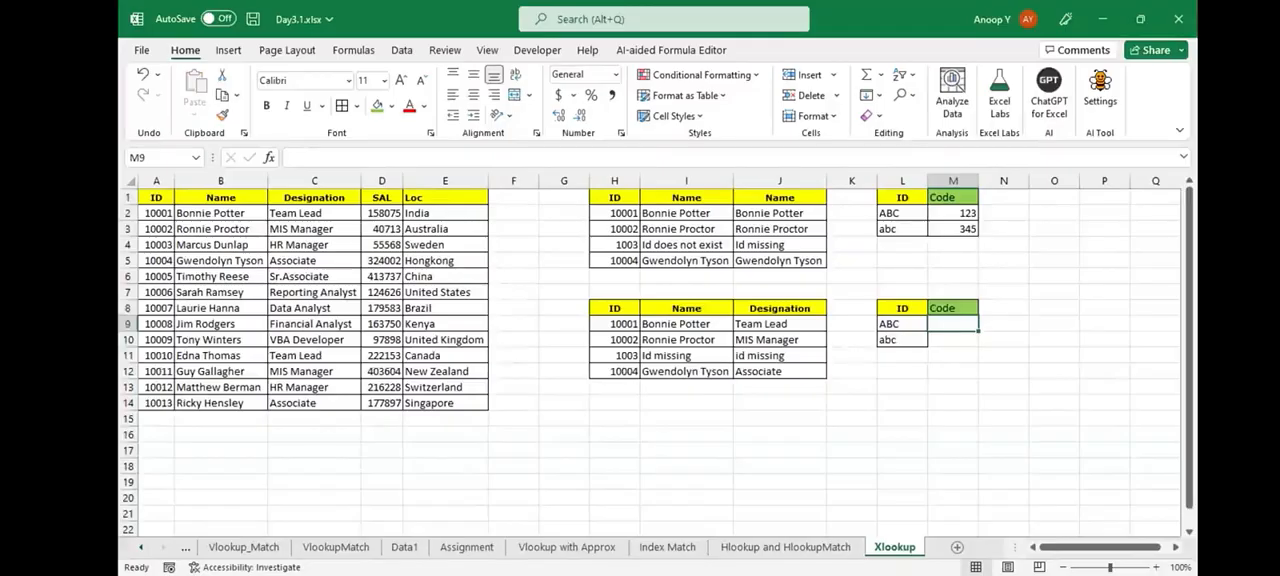
- Enter =VLOOKUP(L9,$L$2:$M$3,2,0) in M9 and fill it down to M10
text(=VLOOKUP()
click(902, 324)
text(,)
click(902, 213)
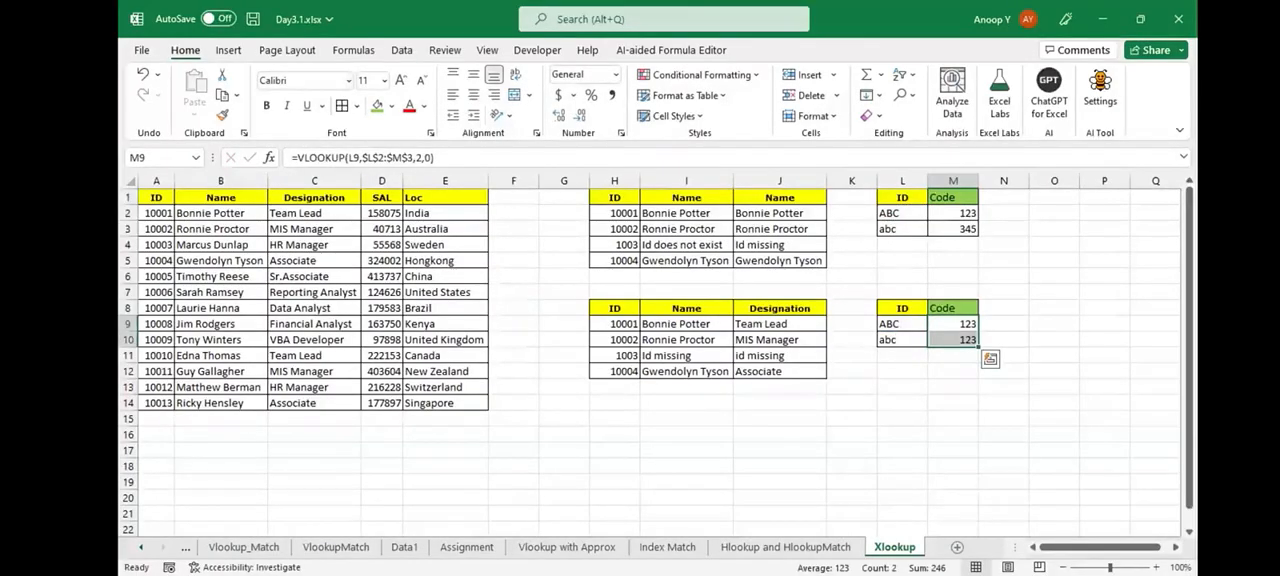
- Compare the VLOOKUP codes in L8:M10 with the source IDs and codes in L1:M3
drag(903, 309, 953, 340)
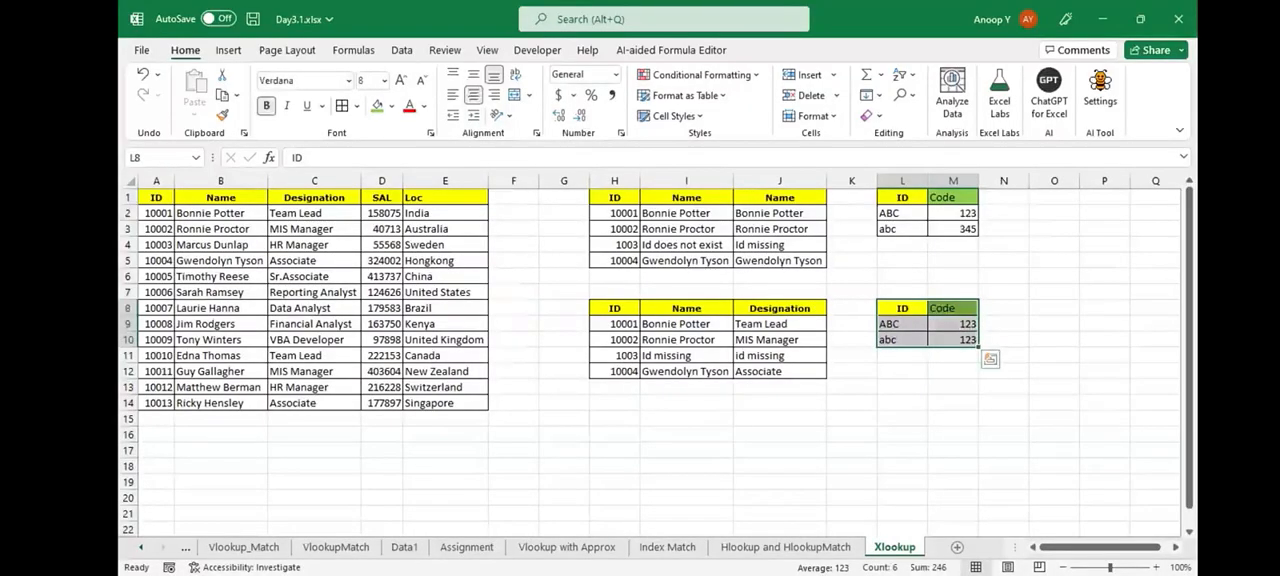
drag(903, 213, 1003, 213)
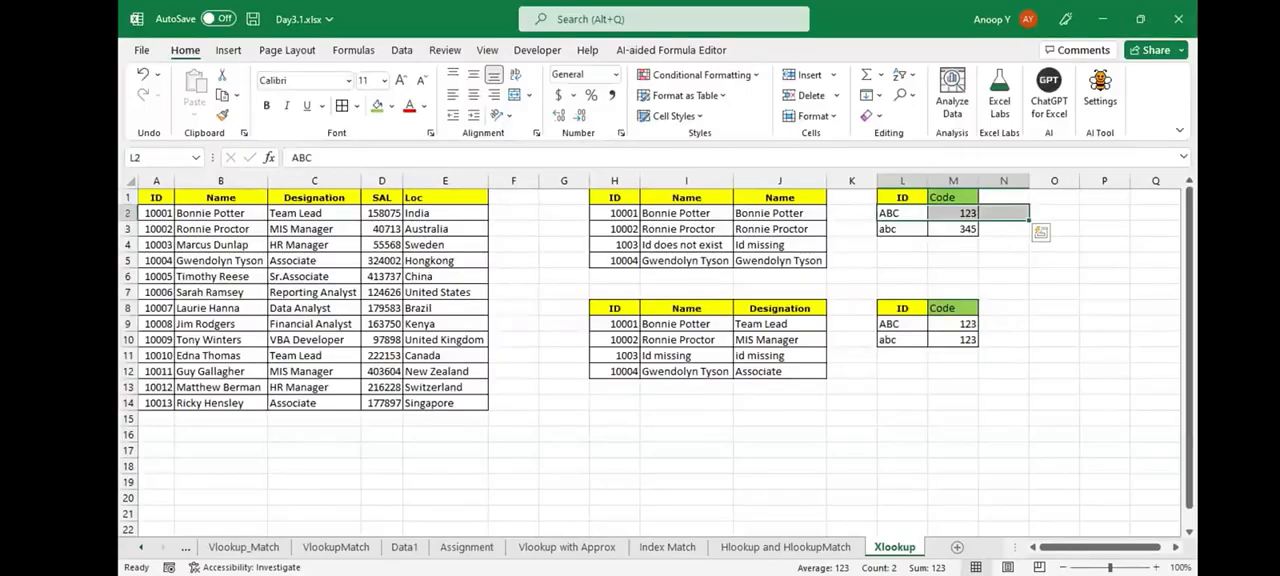
click(1003, 387)
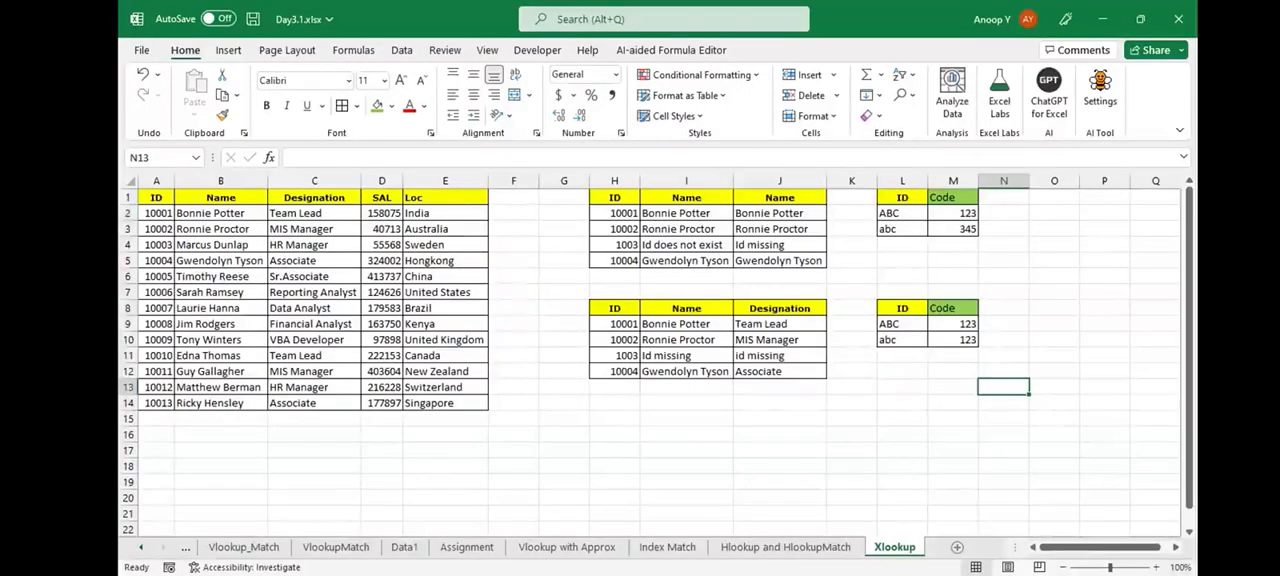
scroll(1003, 387, up, 1)
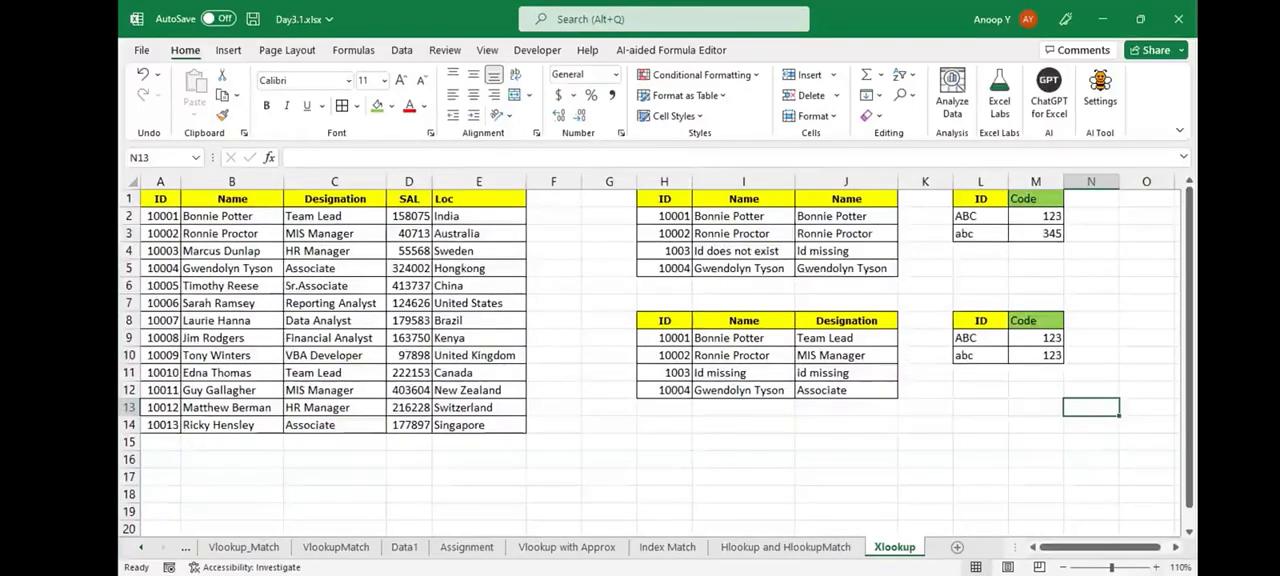
scroll(1149, 551, up, 1)
click(1142, 258)
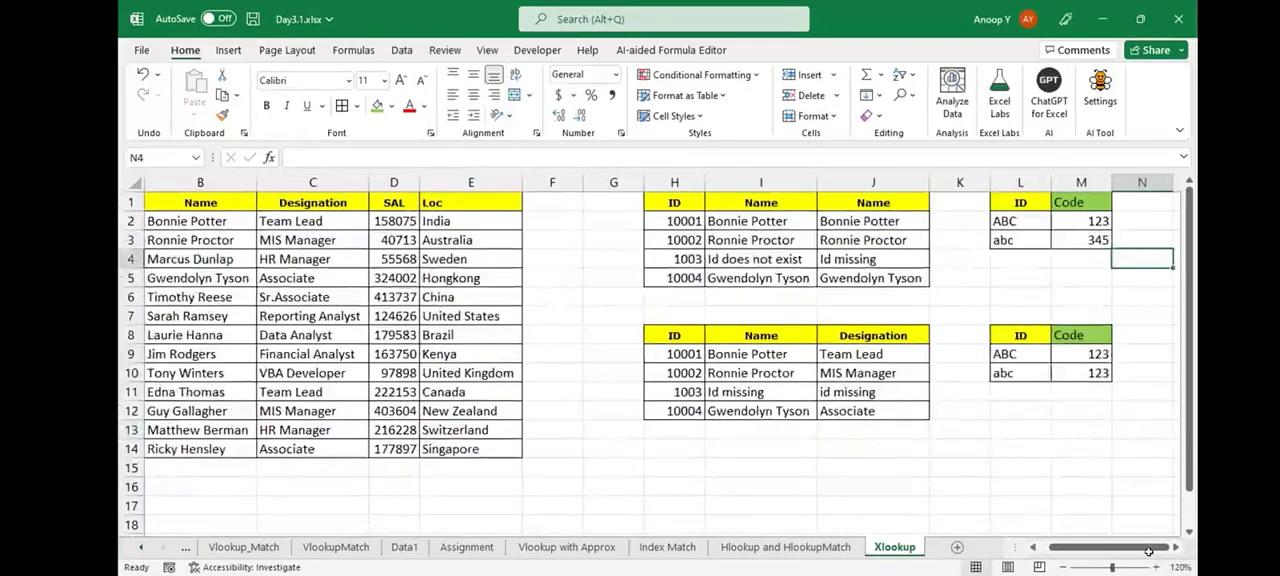
key(Right)
key(Right)
key(Right)
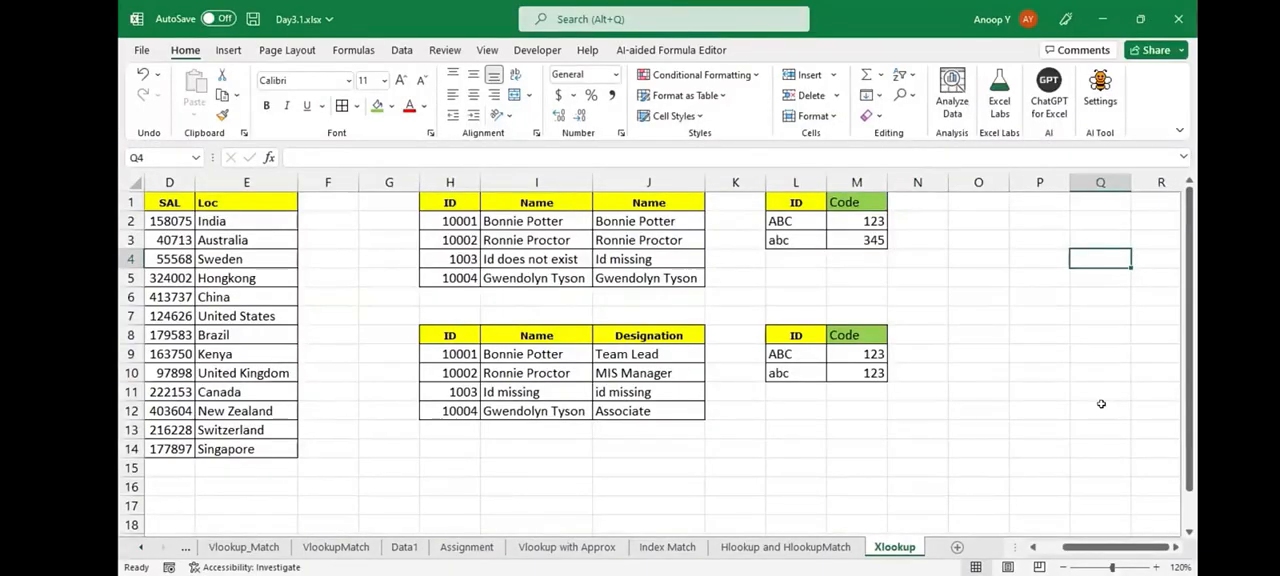
drag(796, 373, 857, 373)
click(857, 240)
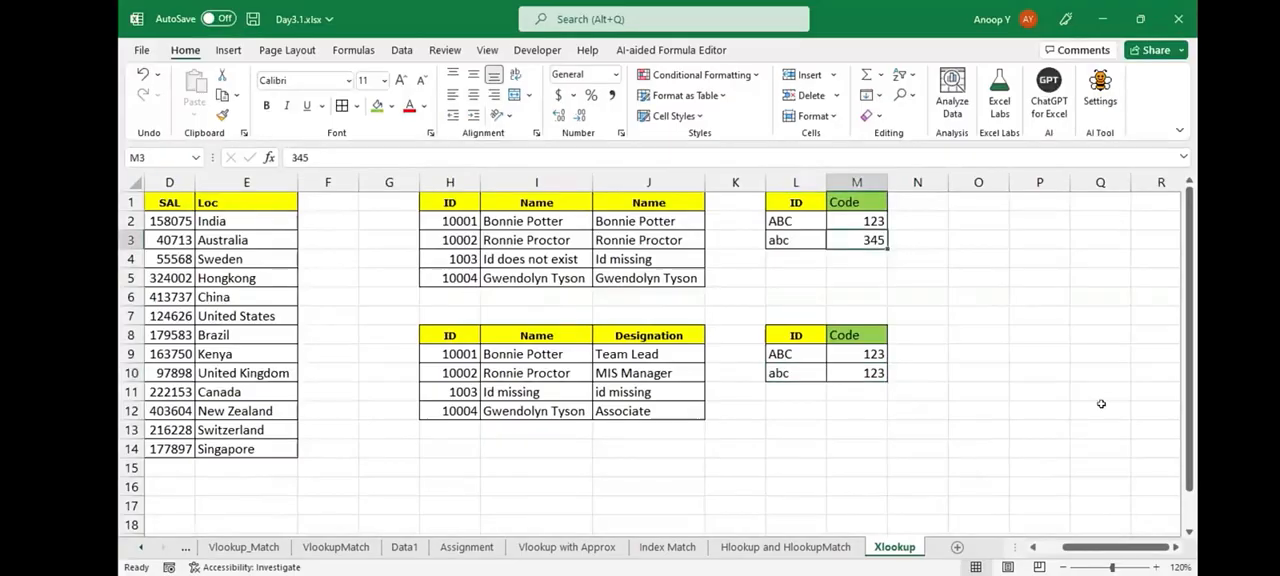
- Rename the M8 header as Code(Vlookup) and autofit the width of column M
key(ctrl+Down)
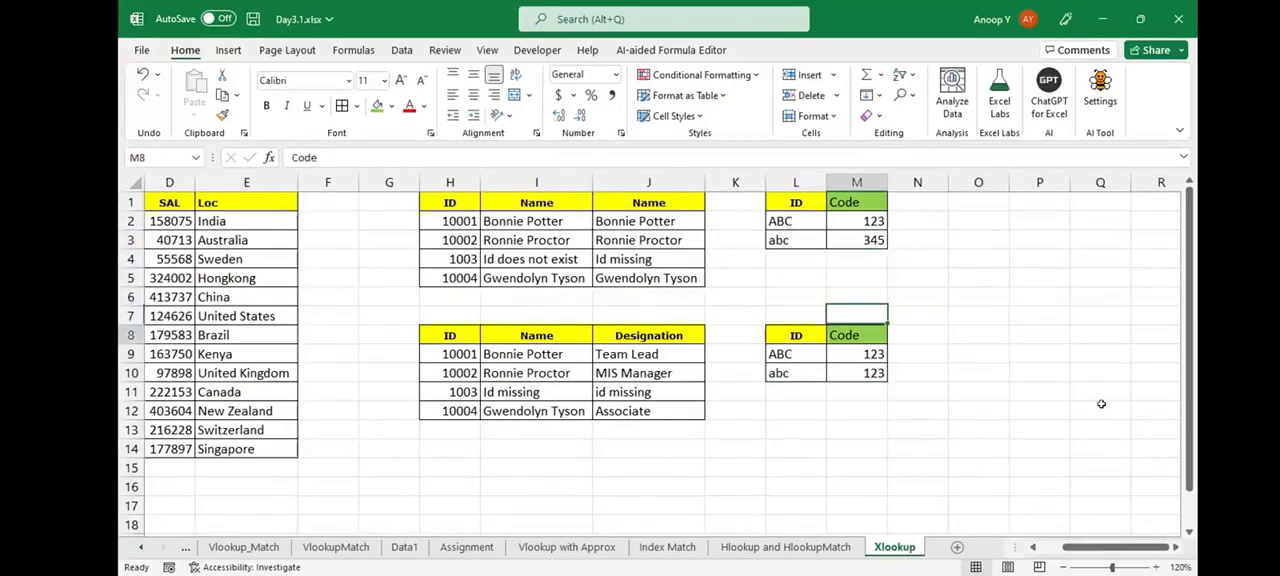
key(F2)
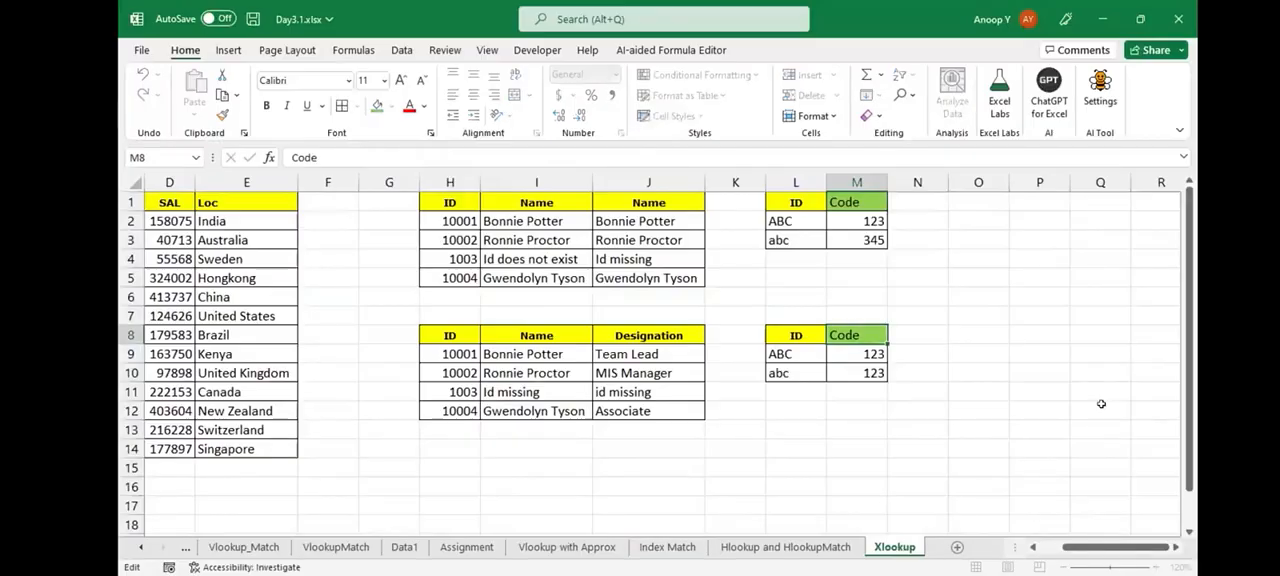
text((Vloo)
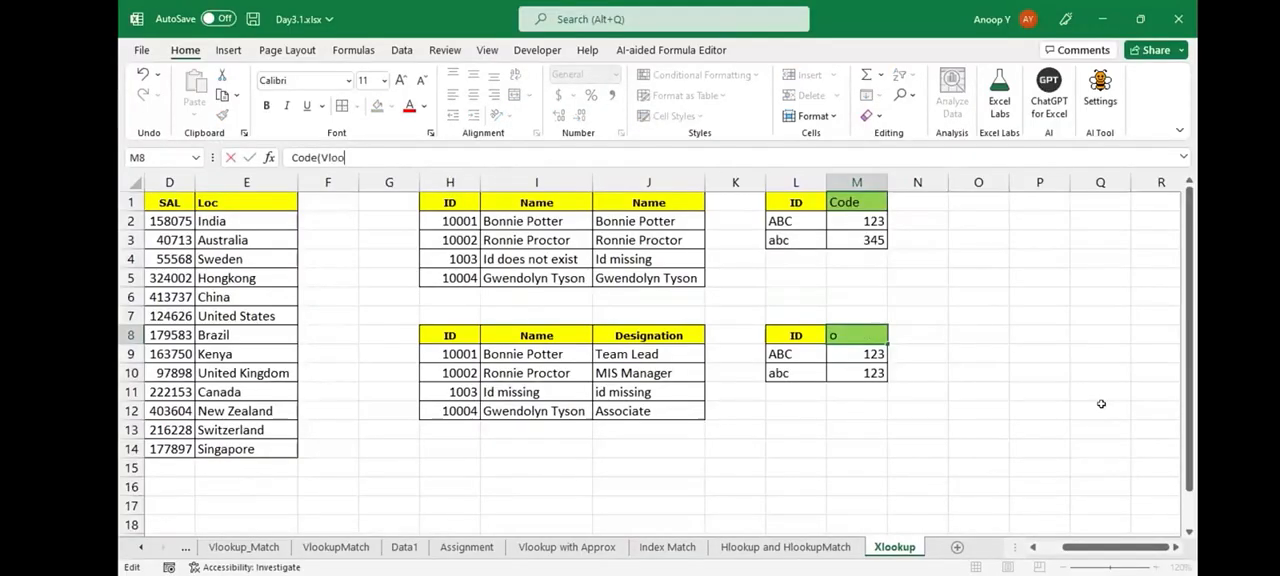
text(kup))
key(ctrl+Return)
key(alt+h)
key(o)
key(i)
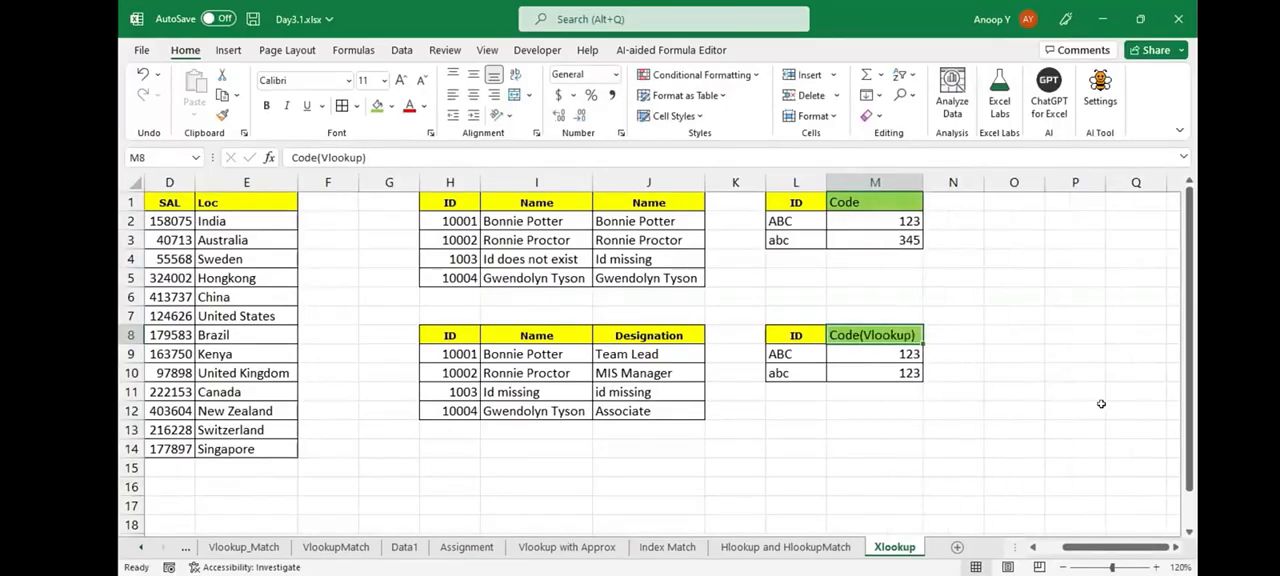
- Copy the Code header from M1 into N8 beside the Code(Vlookup) header
key(Up)
key(Right)
key(ctrl+Up)
key(Left)
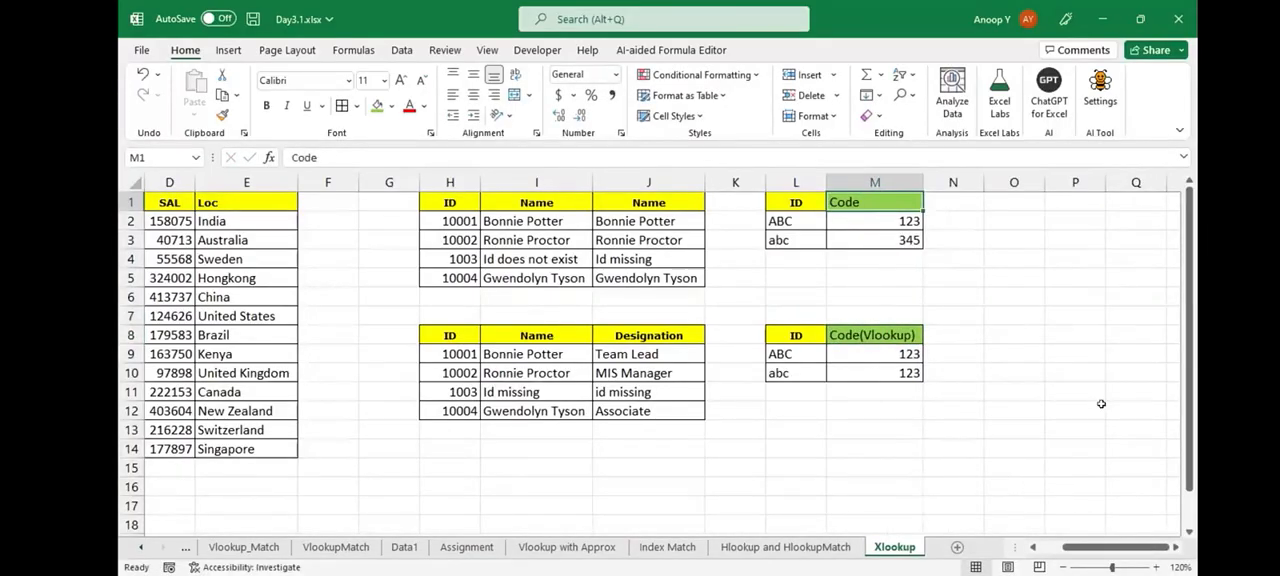
key(ctrl+c)
key(ctrl+Down)
key(Down)
key(ctrl+Down)
key(Right)
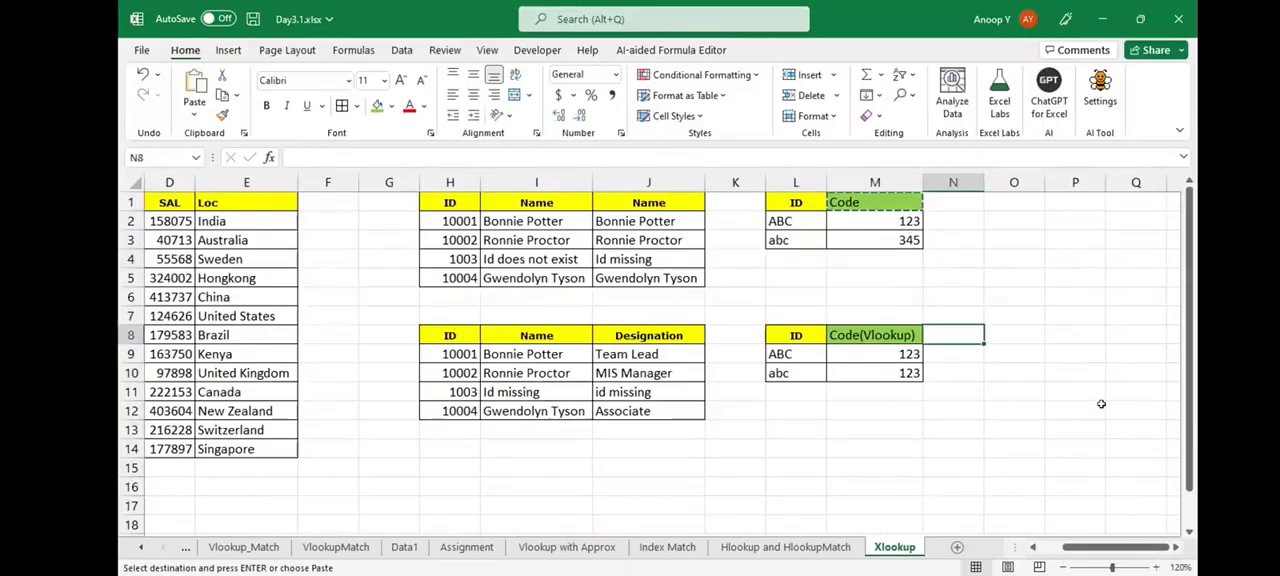
key(Return)
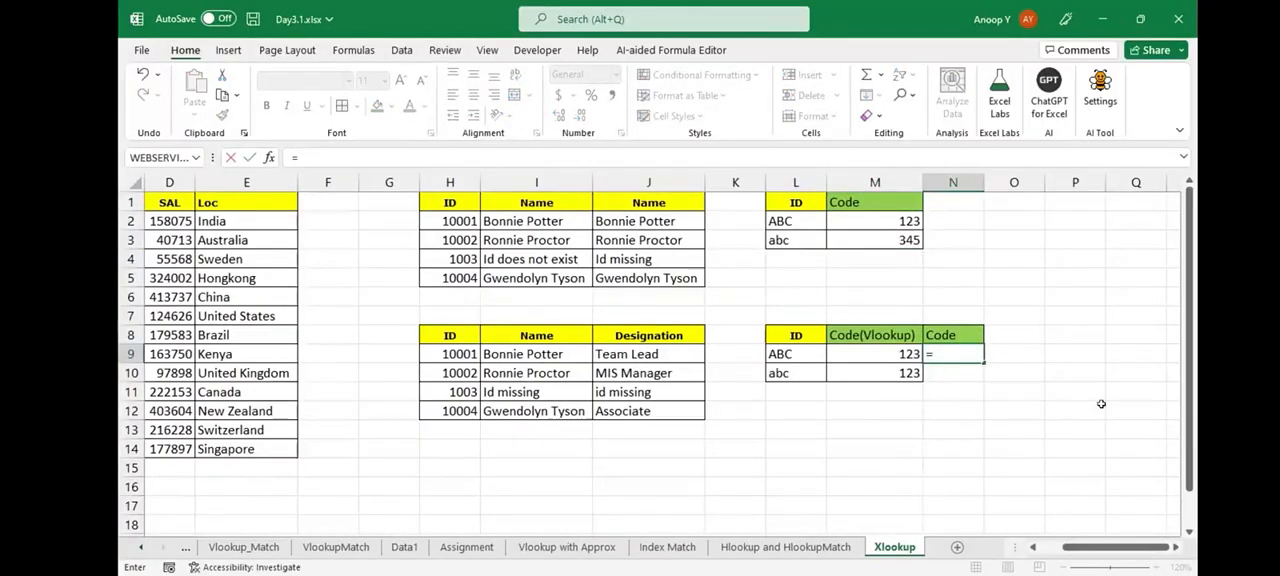
- Start an XLOOKUP formula in N9 with L9 as lookup value and absolute range $L$2:$L$3 as lookup array
text(XLOOKUP(L9,)
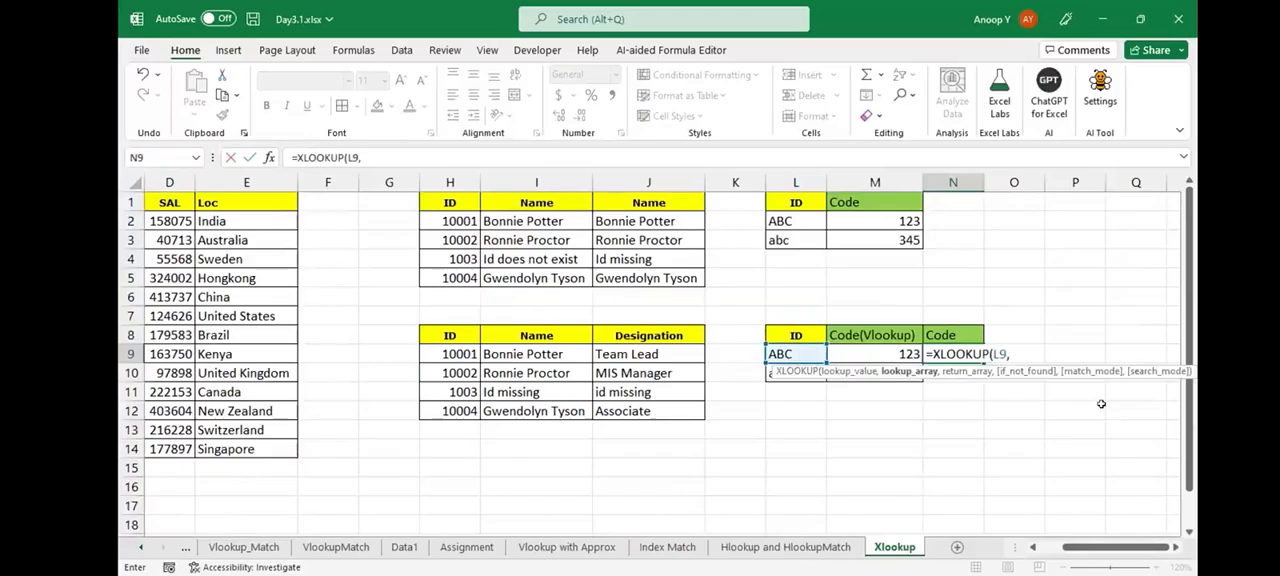
key(Left)
key(Left)
key(Up)
key(Up)
key(Up)
key(Up)
key(Up)
key(Up)
key(Up)
key(ctrl+shift+Down)
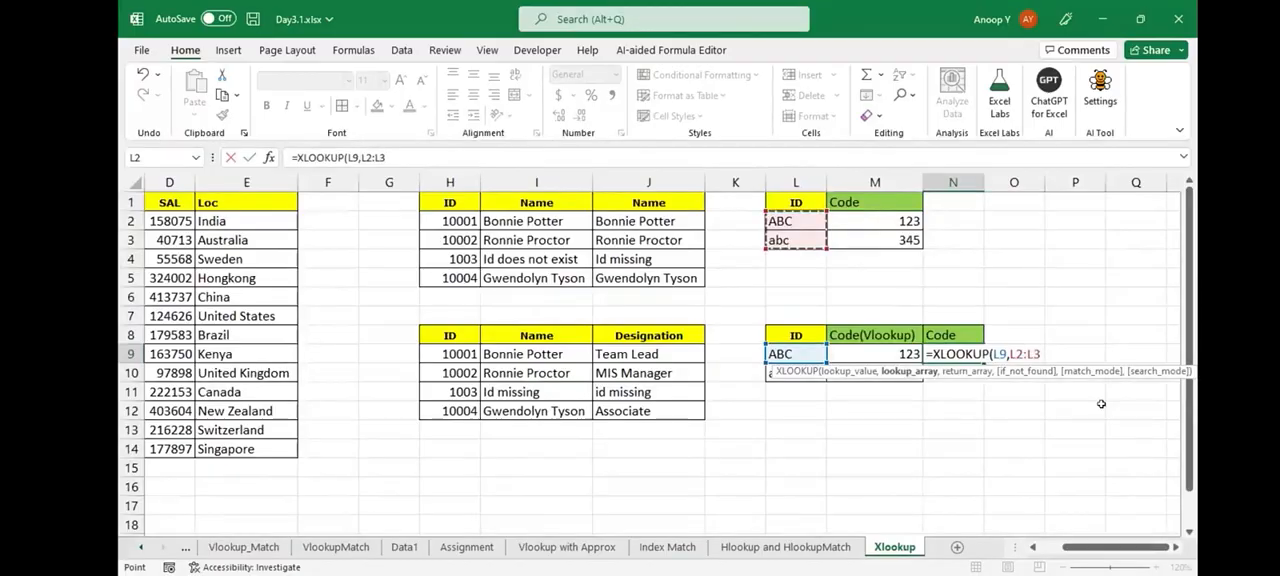
key(F4)
- Add the absolute range $M$2:$M$3 as the return array of the XLOOKUP formula in N9
text(,)
key(Left)
key(Up)
key(Up)
key(Up)
key(Up)
key(Up)
key(Up)
key(Up)
key(ctrl+shift+Down)
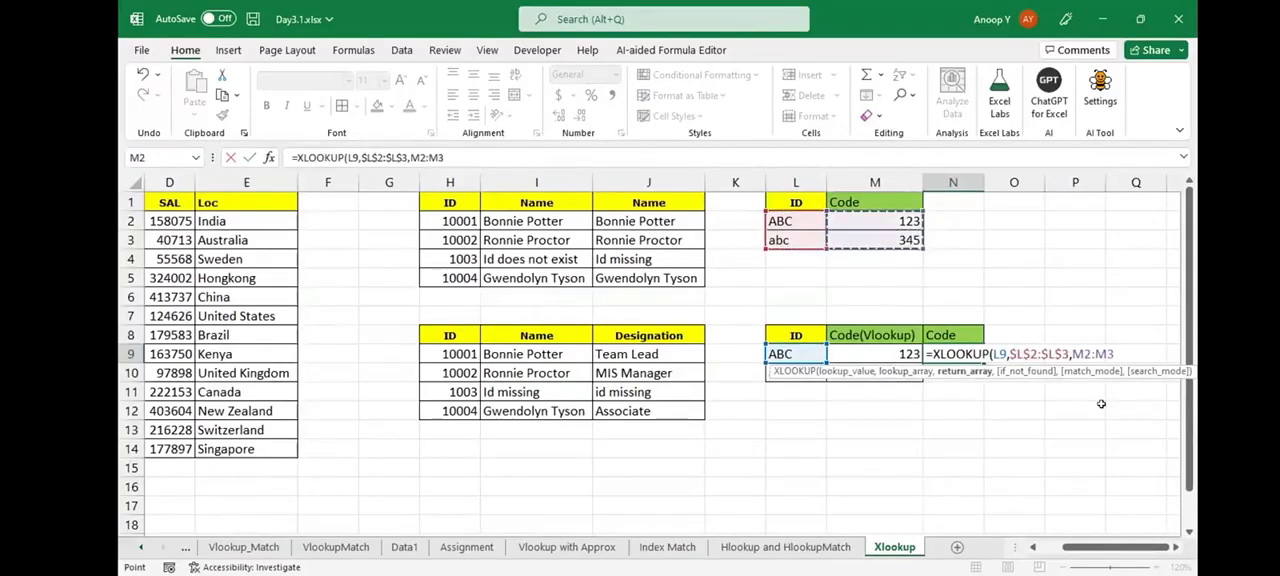
key(F4)
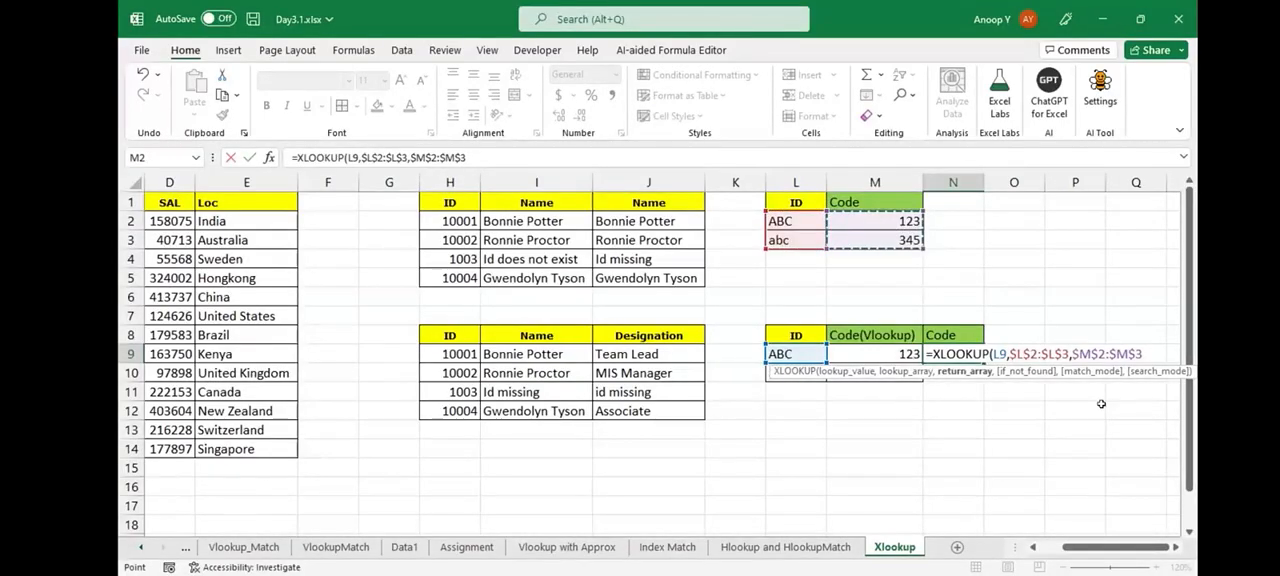
- Leave if_not_found empty, set match mode 0 for exact match, and fill the XLOOKUP formula down to N10
text(,)
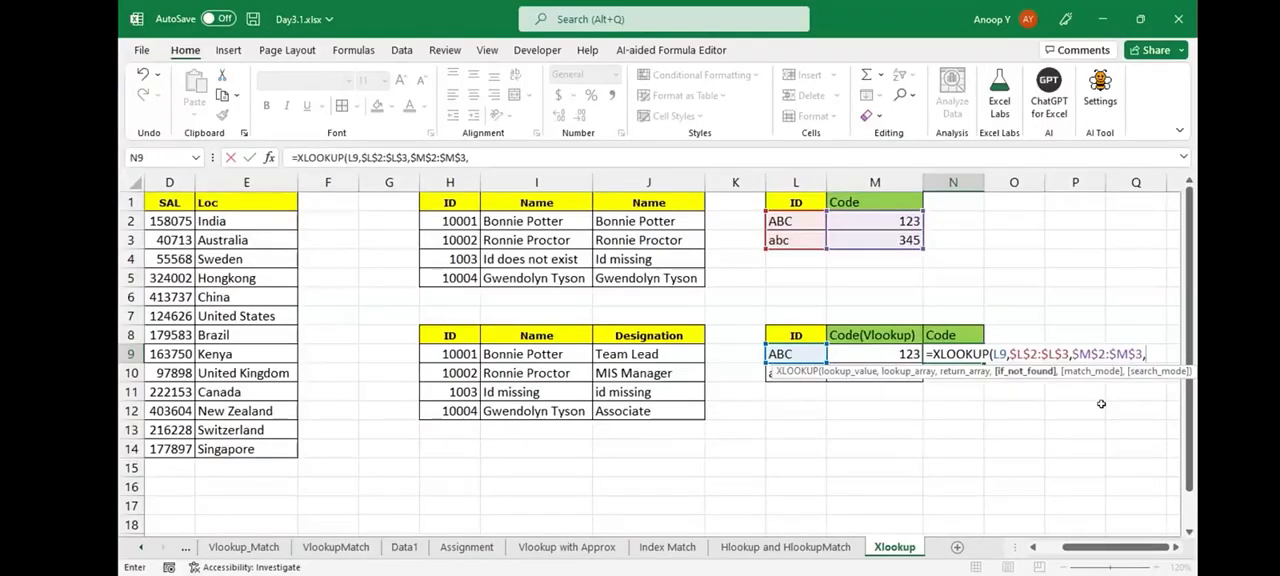
text(,)
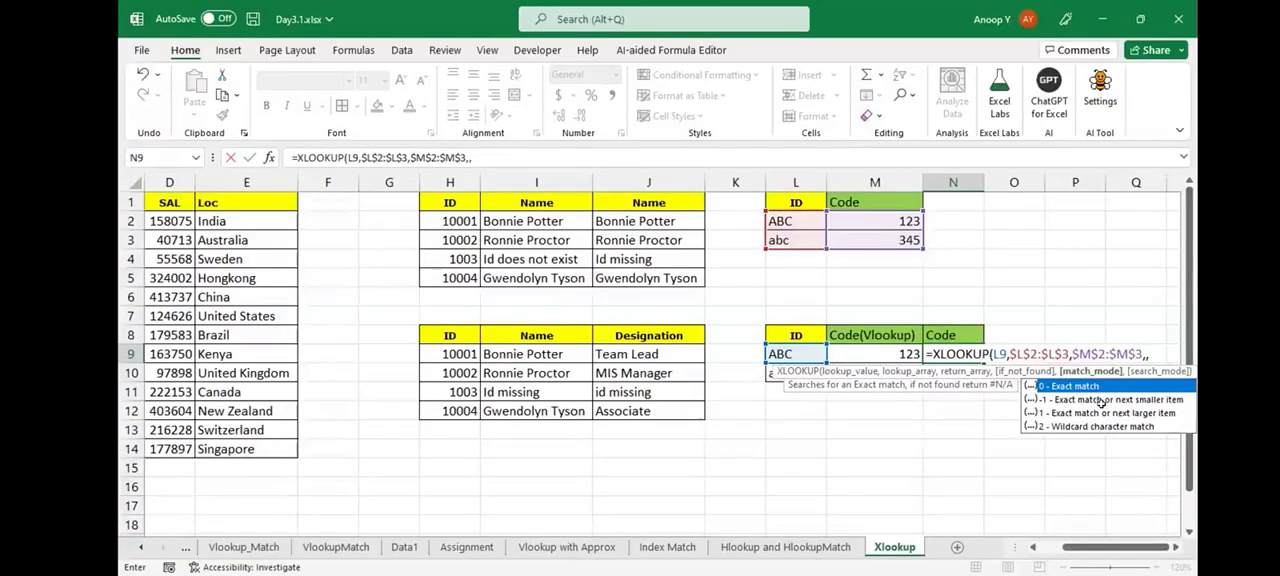
text(,)
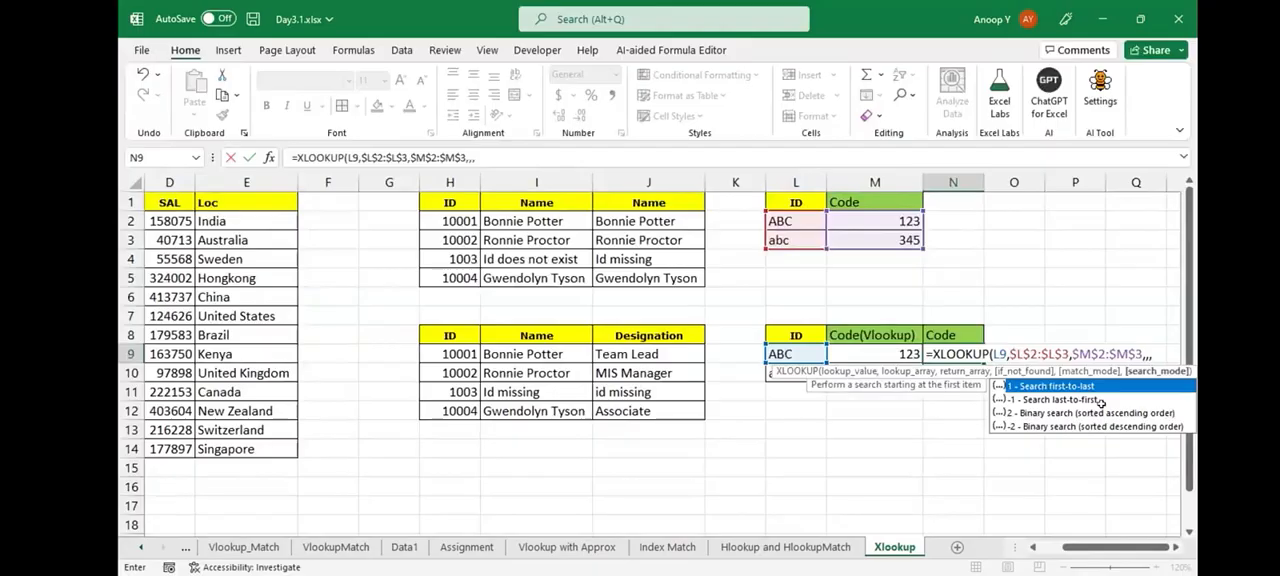
key(BackSpace)
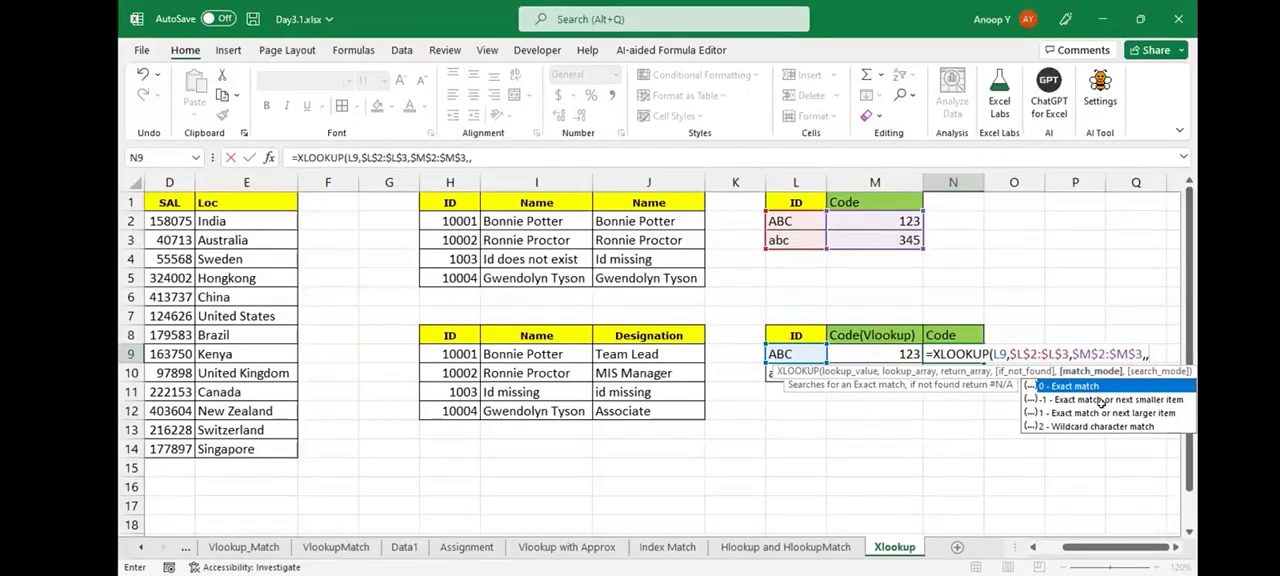
text(0)
key(Return)
key(ctrl+d)
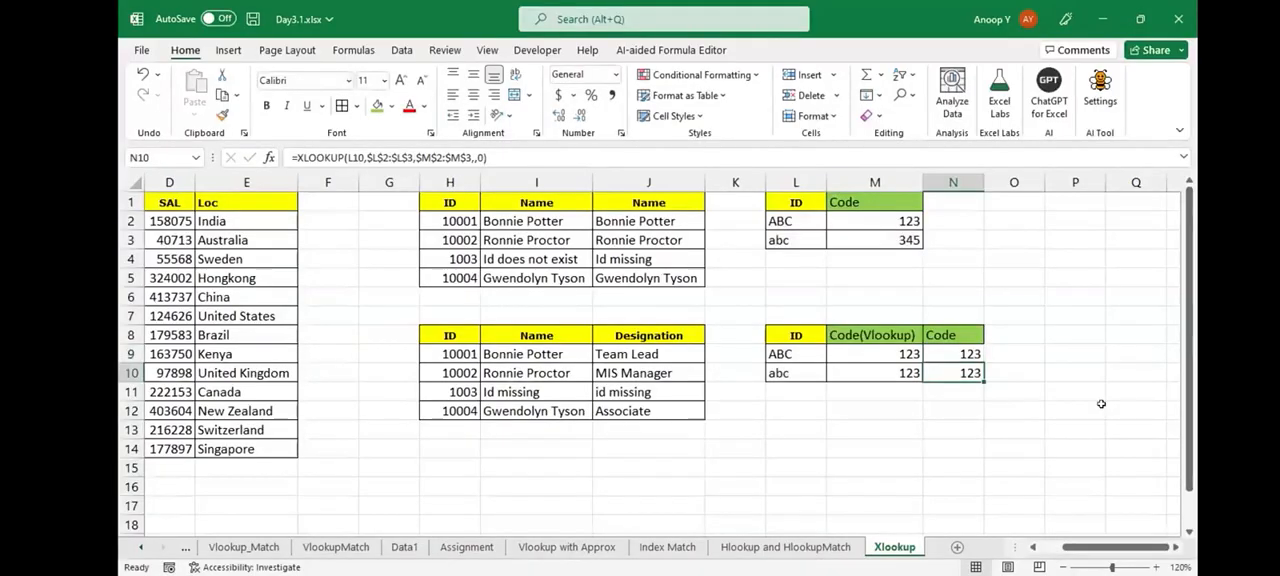
- Compare the XLOOKUP results in N9:N10 with the case-differing IDs in L9:L10
key(Up)
key(shift+Down)
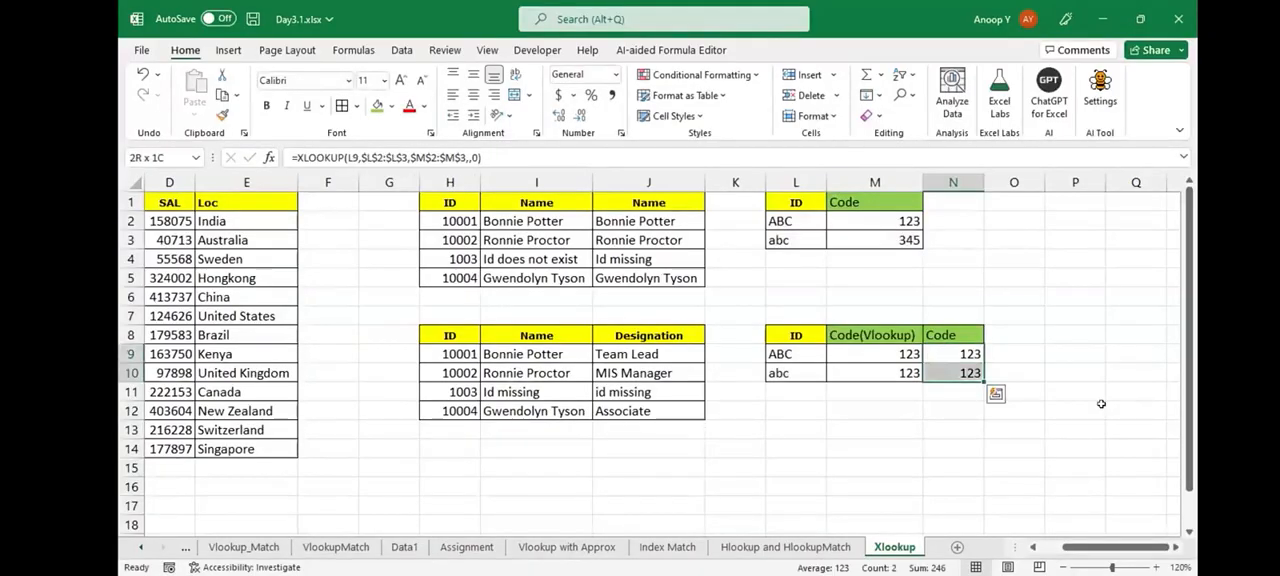
key(Down)
key(Left)
key(Left)
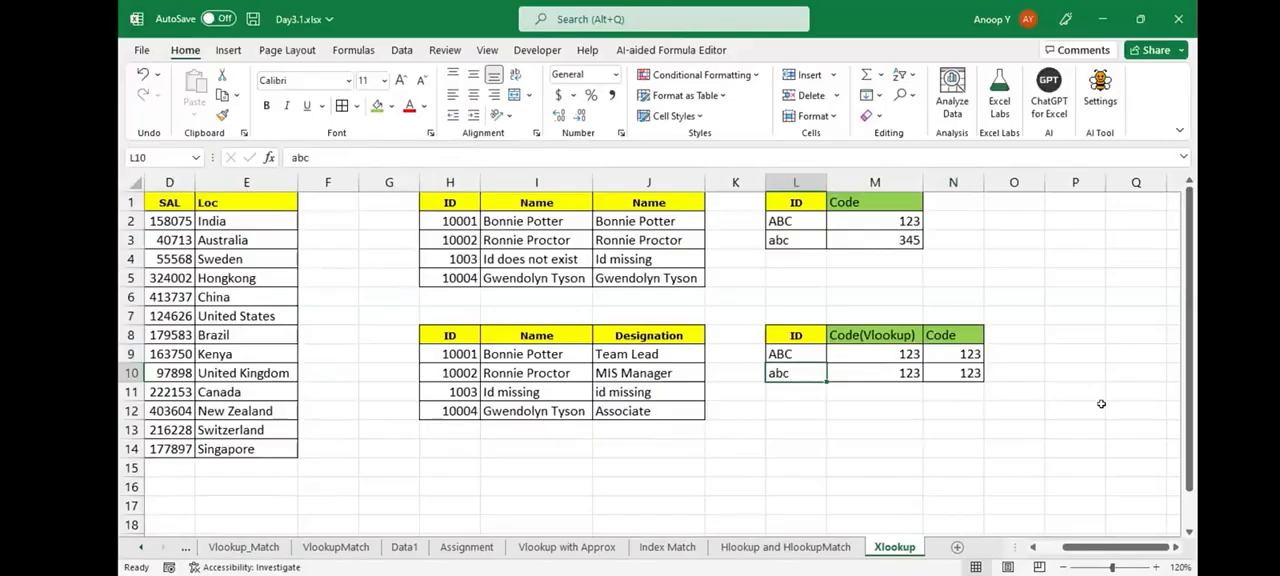
key(Right)
key(Right)
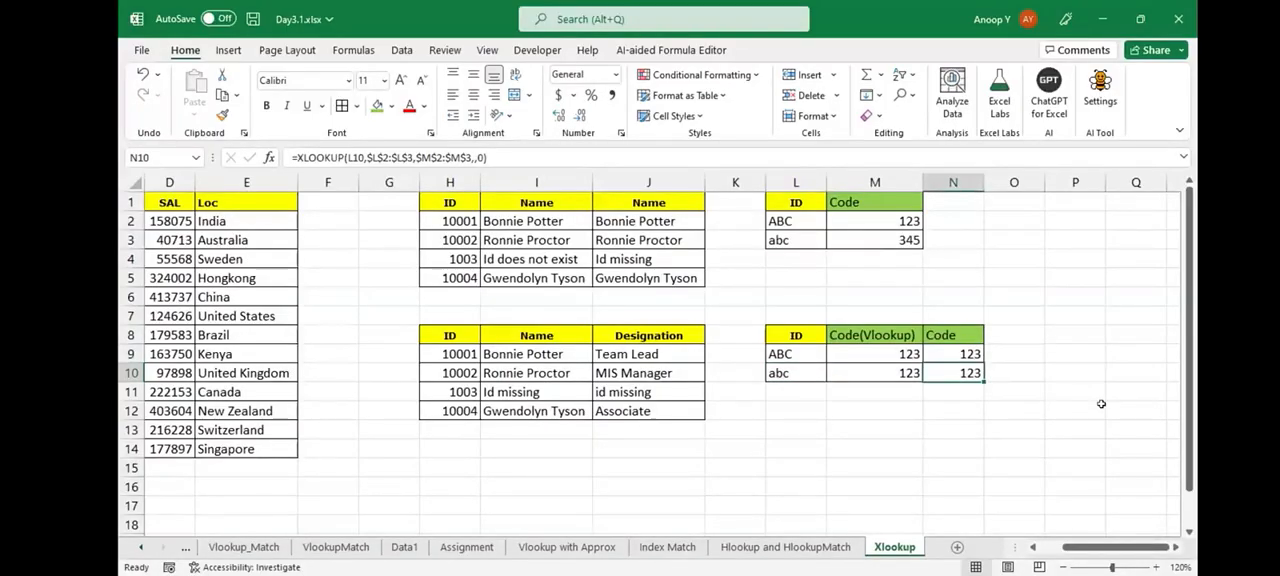
key(Left)
key(Left)
key(Up)
key(shift+Down)
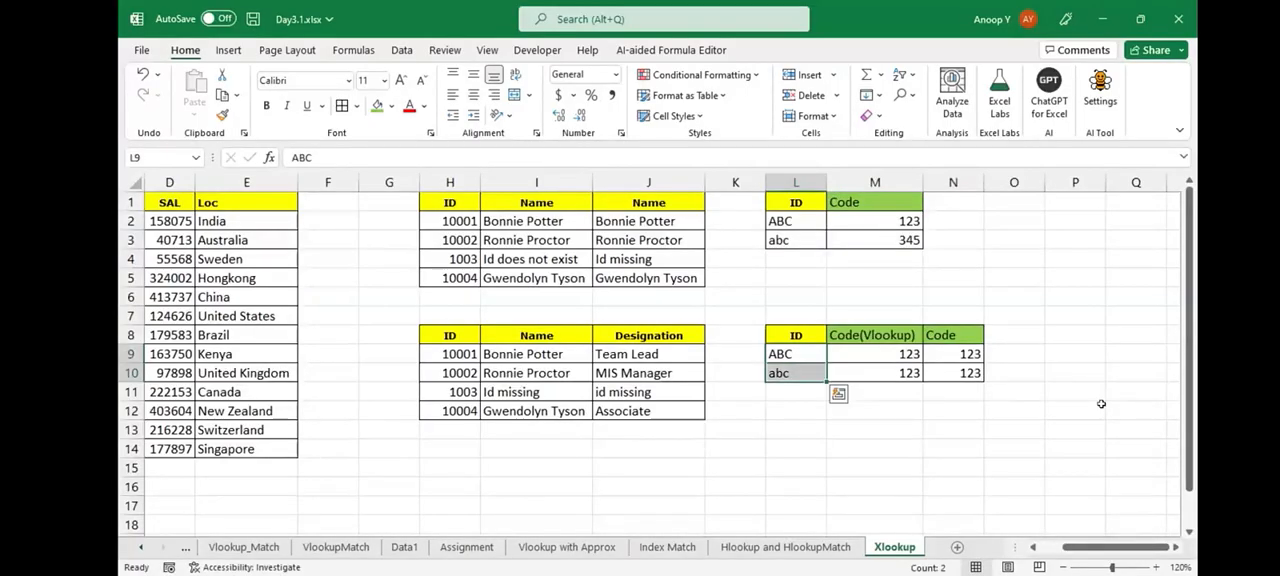
key(Down)
key(Right)
key(Right)
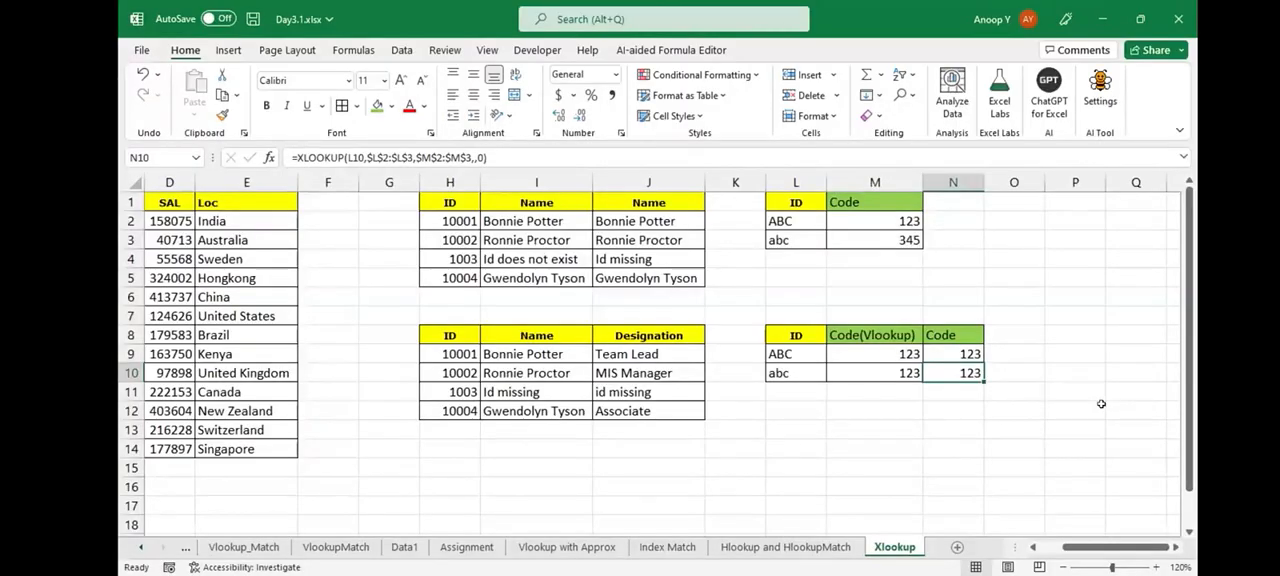
- Edit the XLOOKUP in N10 to leave match mode empty and use search mode 1, first-to-last
key(F2)
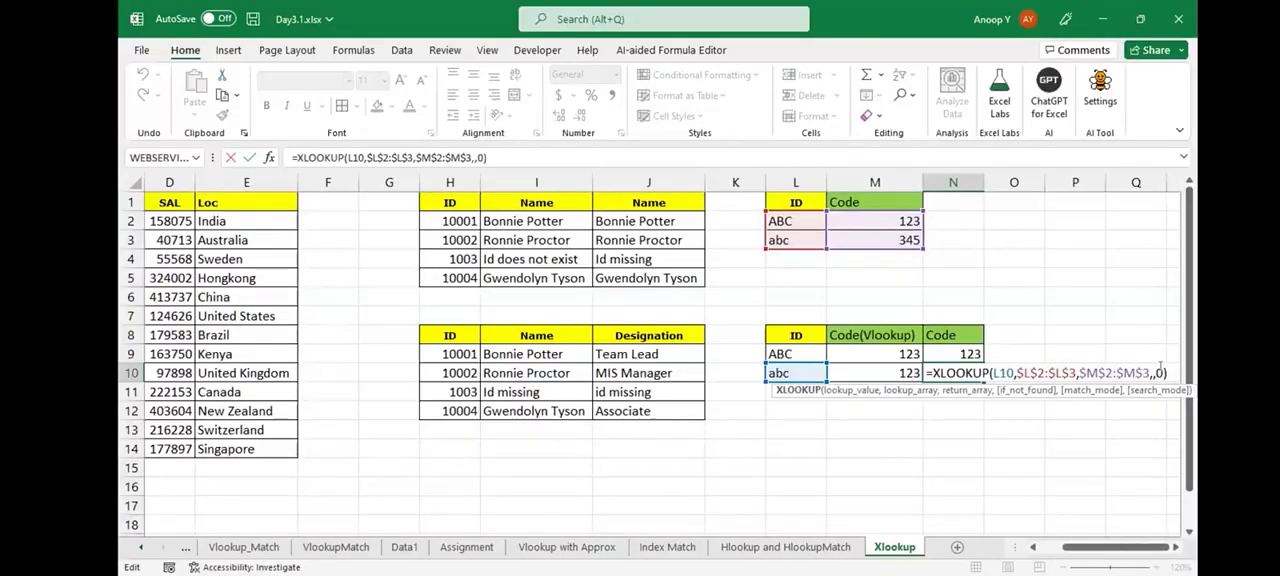
click(1161, 367)
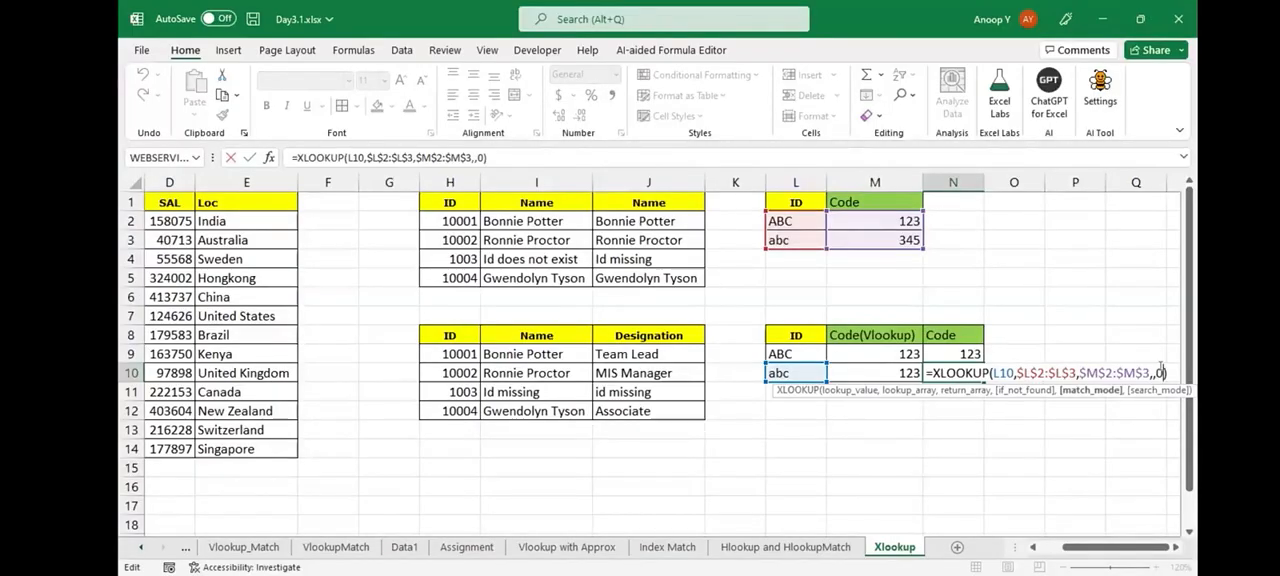
key(BackSpace)
text(,)
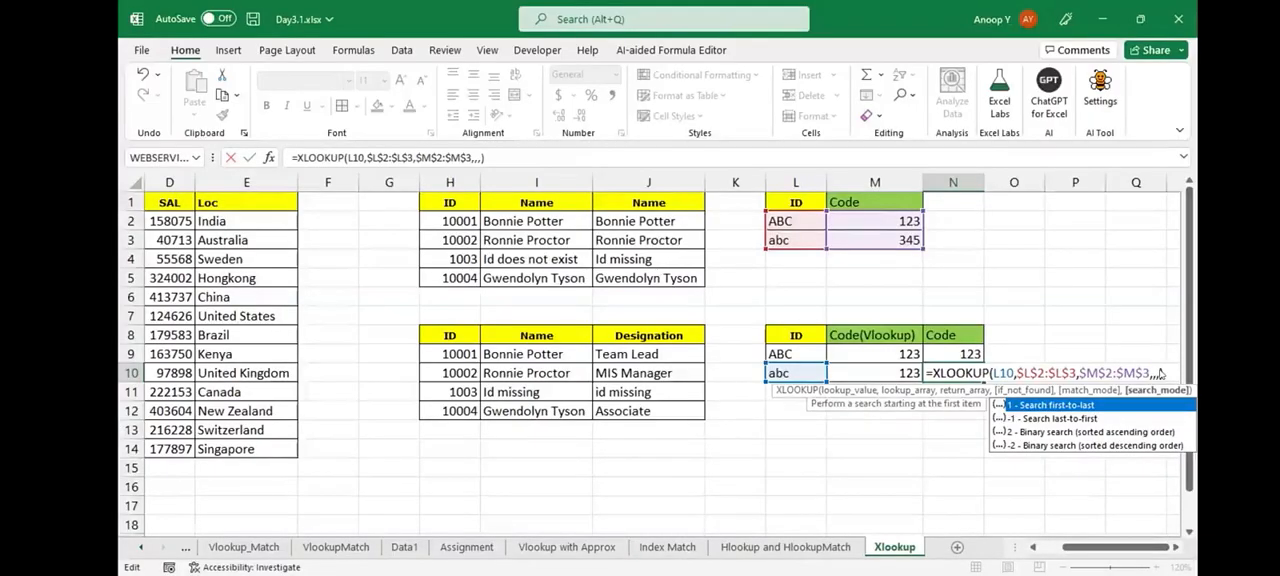
text(1)
key(ctrl+Return)
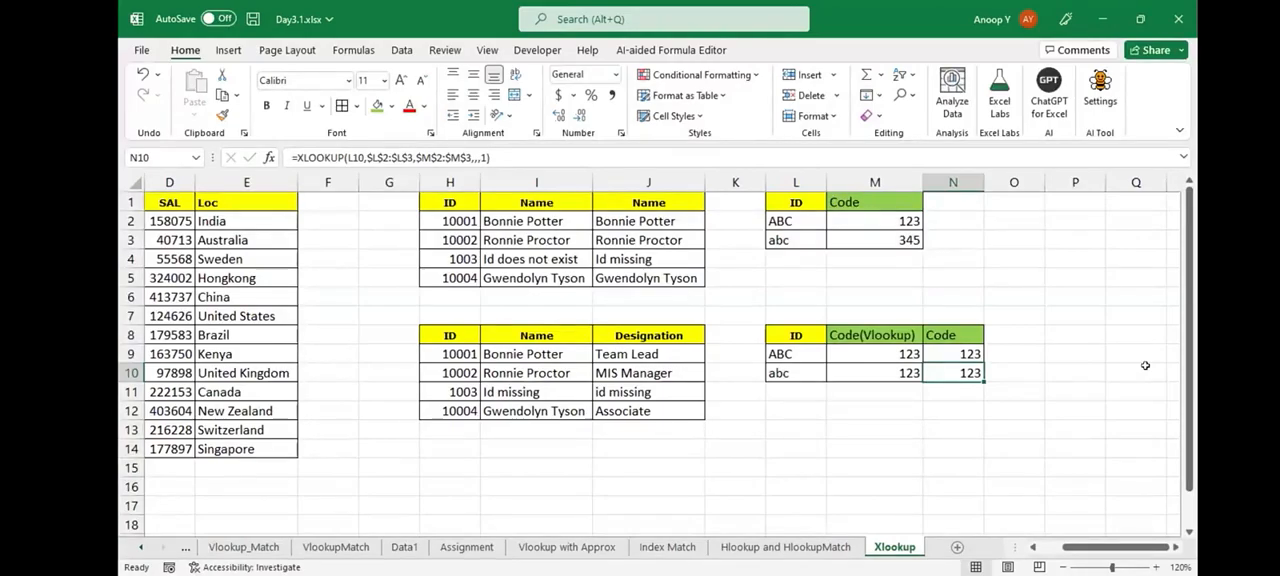
- Compare the source ABC row in L2:M2 with the abc lookup row in L10:M10
drag(796, 221, 875, 221)
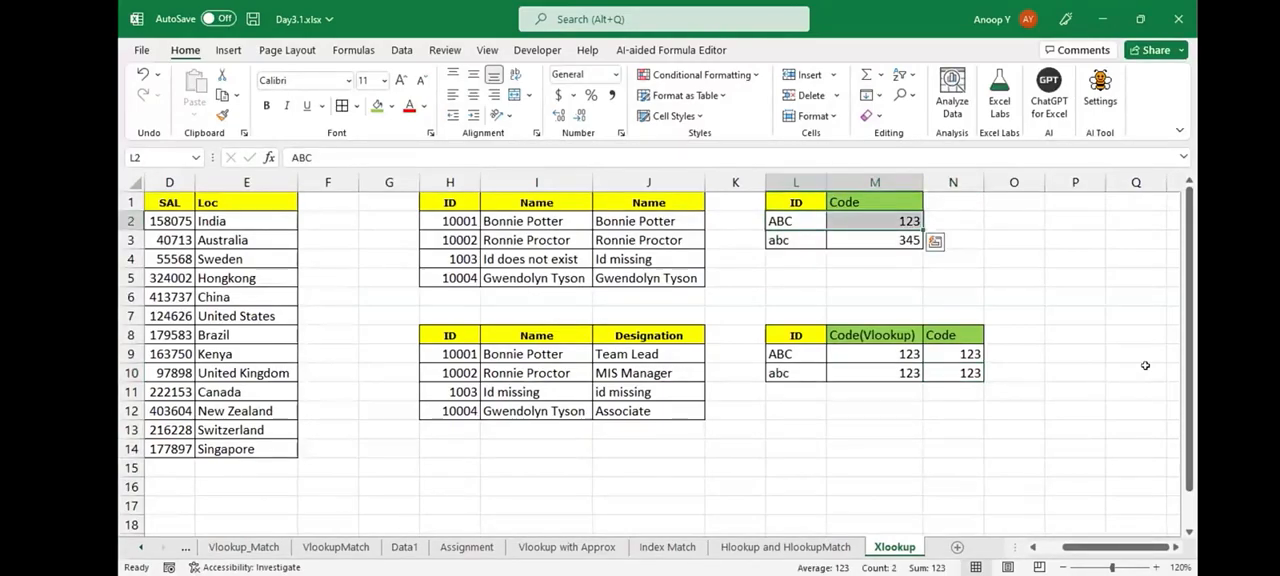
drag(796, 373, 875, 373)
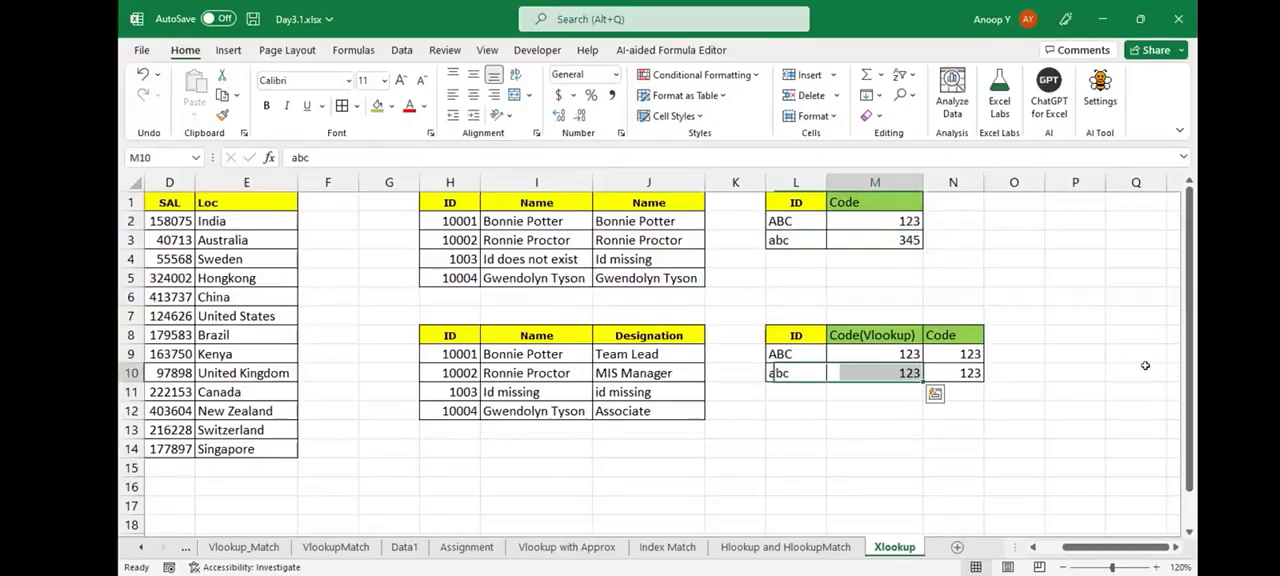
- Start a MATCH formula in O9 with the ID in L9 as the lookup value
key(Right)
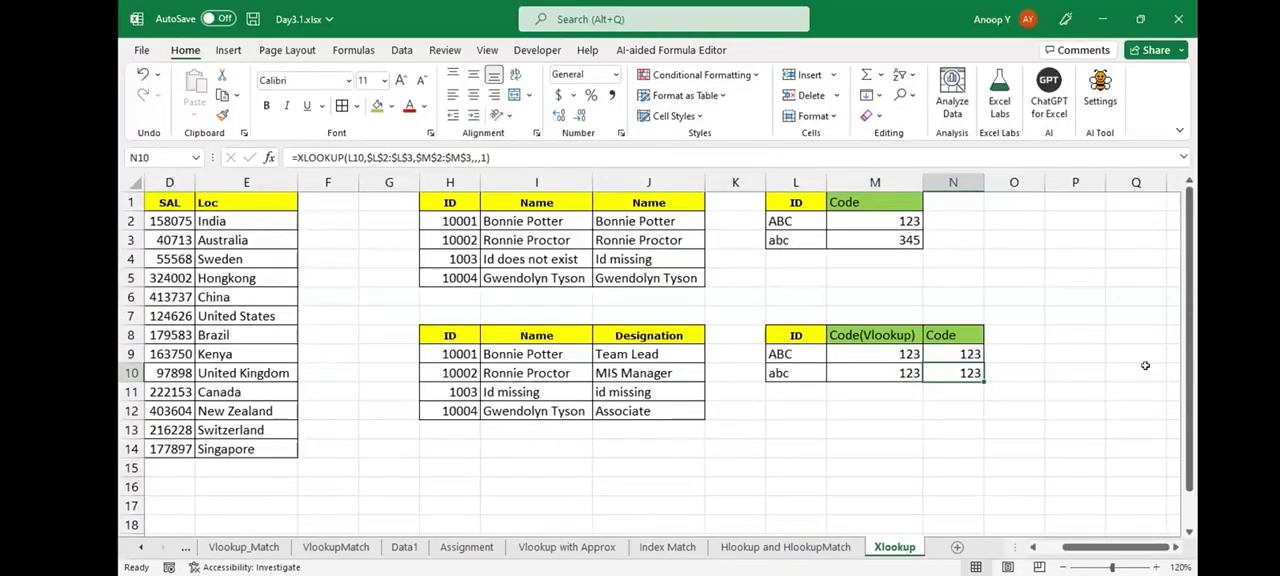
key(Right)
key(Up)
key(Up)
key(Up)
key(Up)
key(Up)
key(Up)
key(Up)
key(Up)
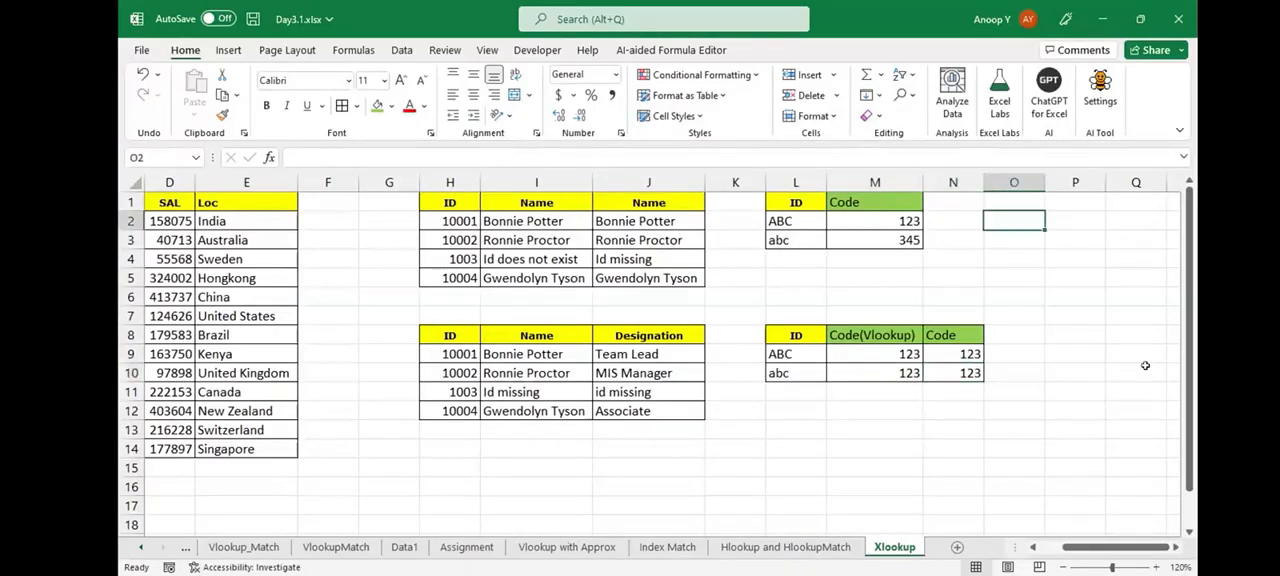
key(Down)
key(Down)
key(Down)
key(Down)
key(Down)
key(Down)
key(Down)
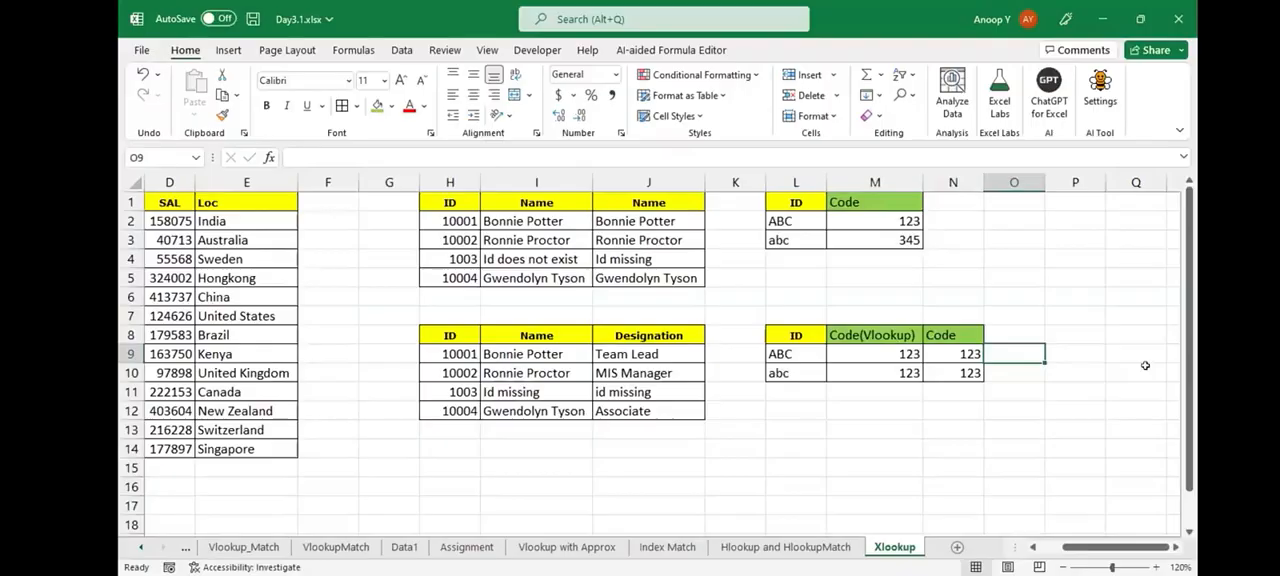
text(=MATCH()
key(Left)
key(Left)
key(Left)
text(,)
key(Left)
key(Left)
key(Left)
- Complete the MATCH with lookup array $L$2:$L$3 and match type 0, and fill it down to O10
key(Up)
key(Up)
key(Up)
key(Up)
key(Up)
key(Up)
key(Up)
key(shift+Down)
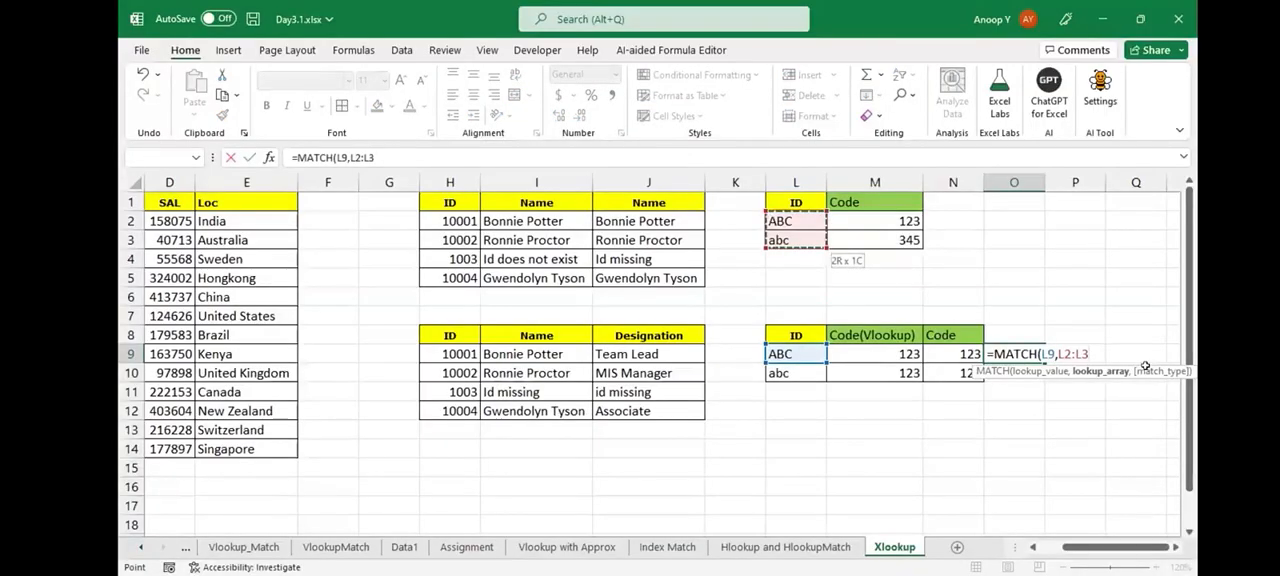
key(F4)
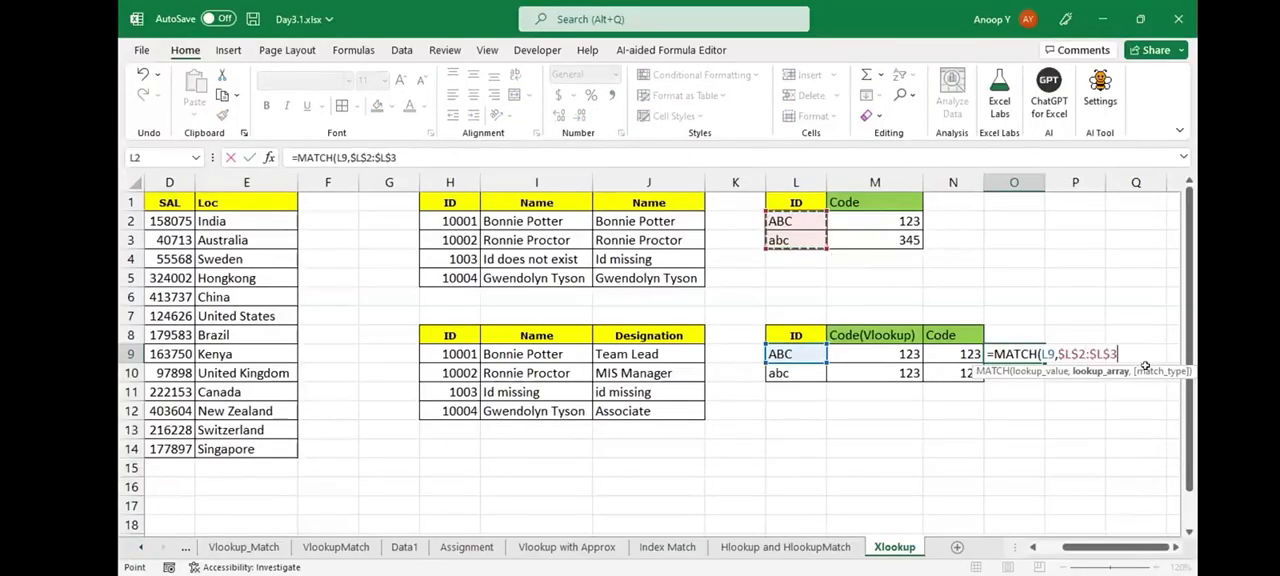
text(,)
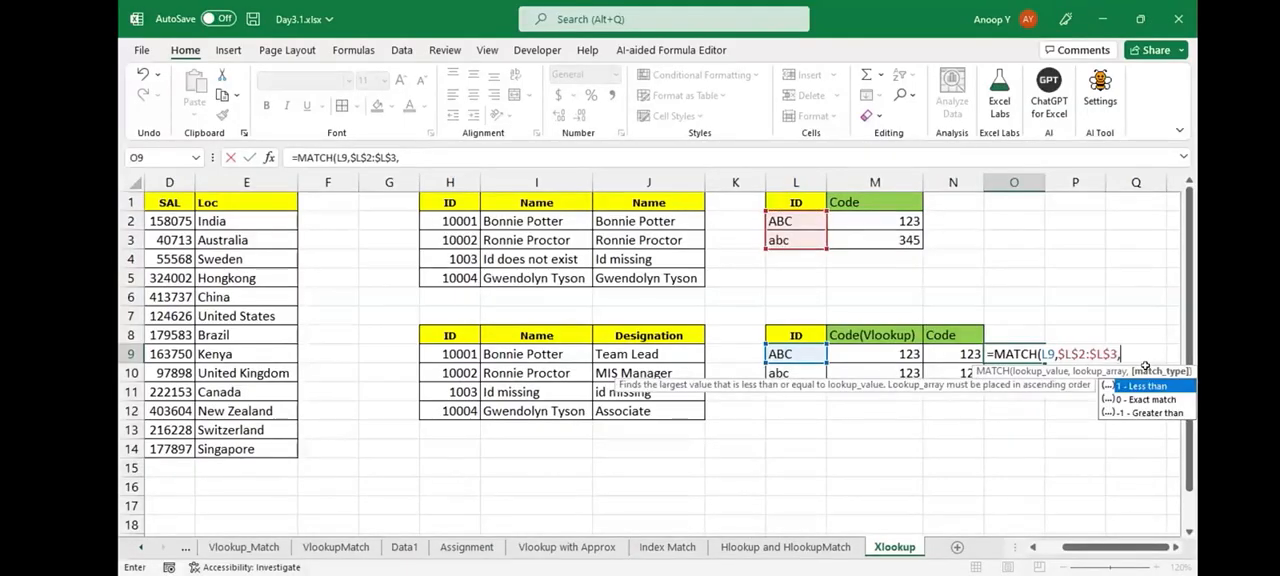
text(0)
key(Return)
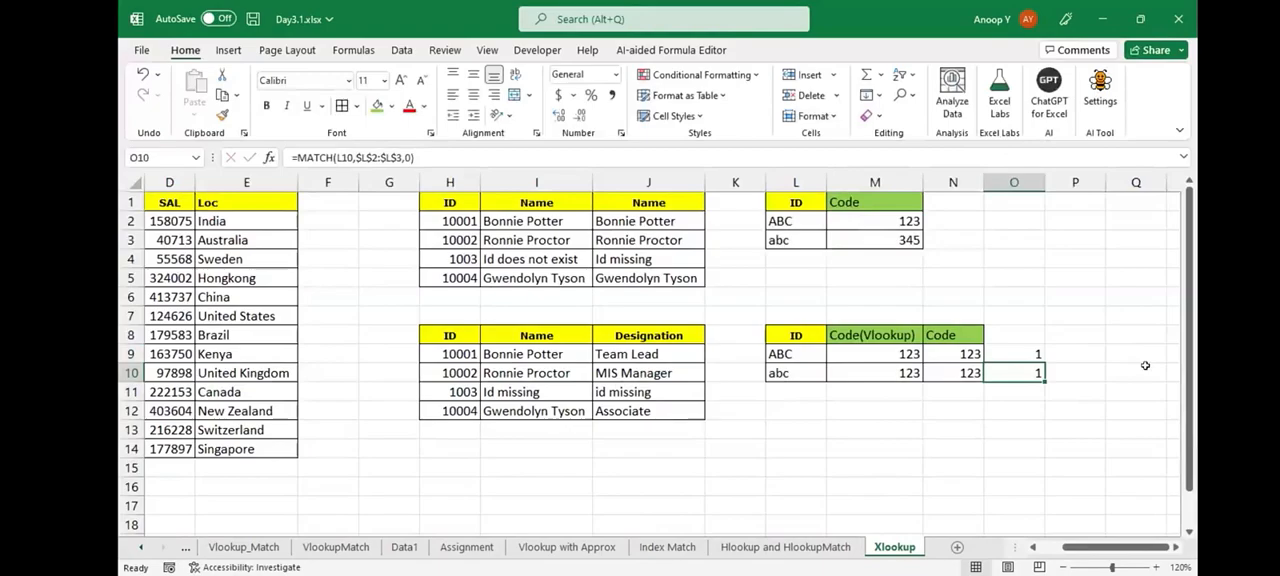
- Change the MATCH match type to 1, less than, in O9 and fill it down to O10
key(Up)
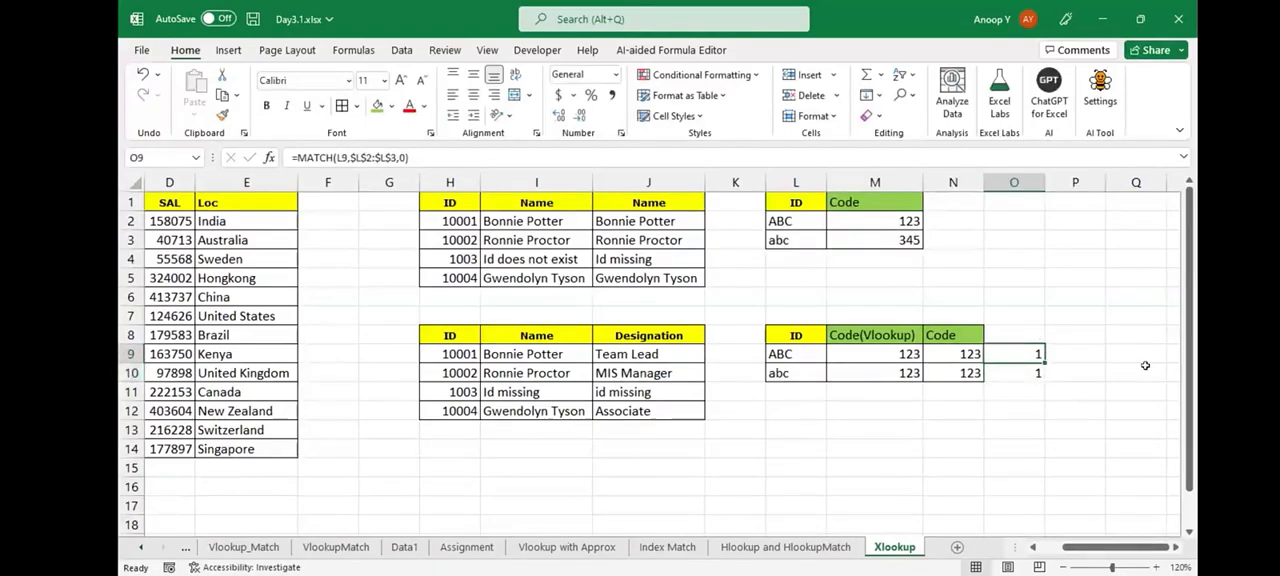
key(F2)
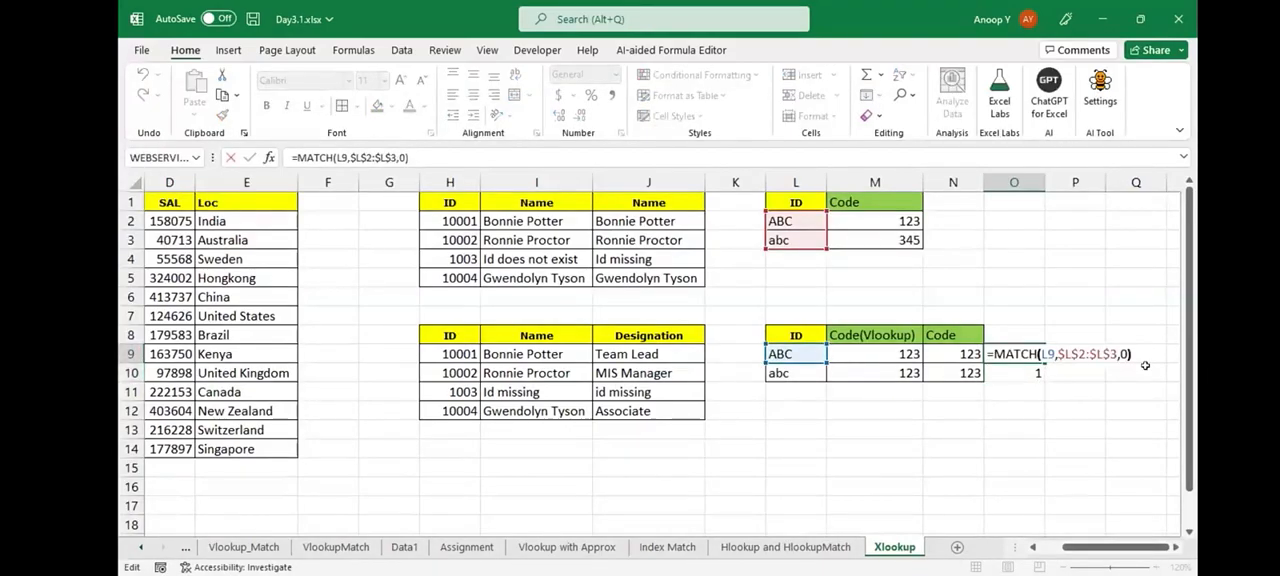
key(BackSpace)
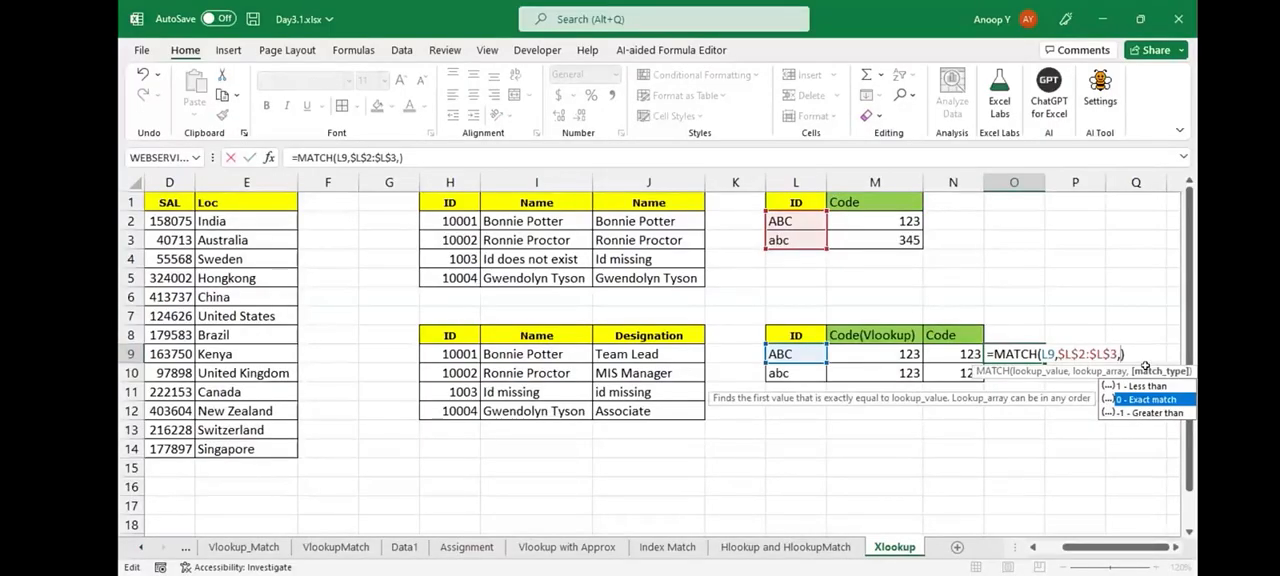
text(1)
key(ctrl+Return)
key(Down)
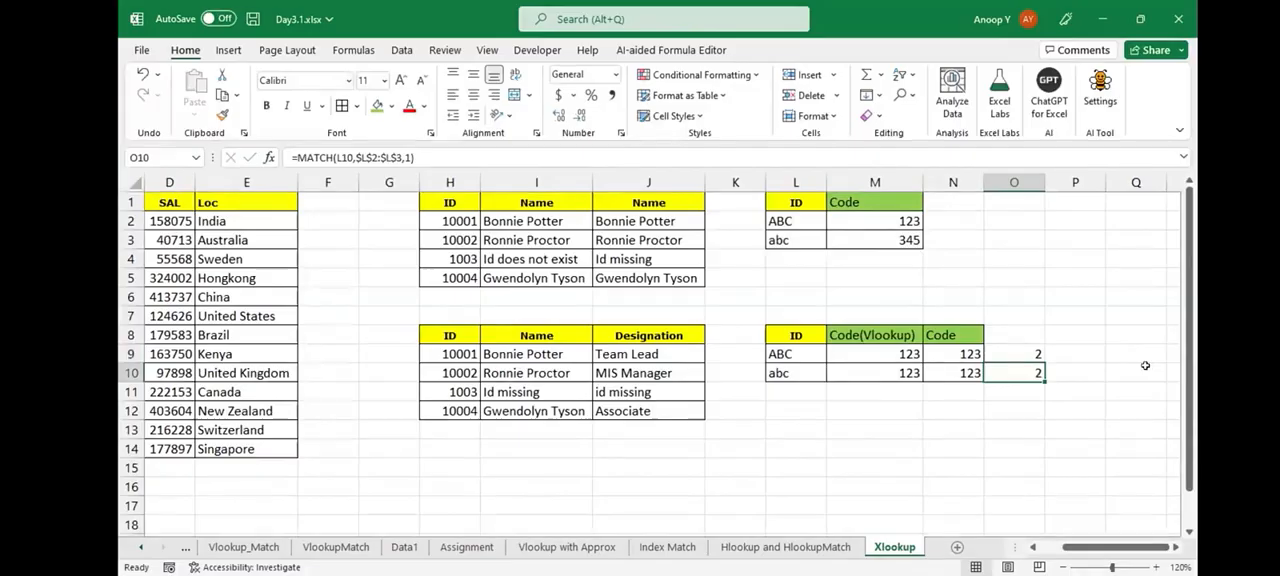
- Change the MATCH match type to -1, greater than, in O9:O10
key(Up)
key(F2)
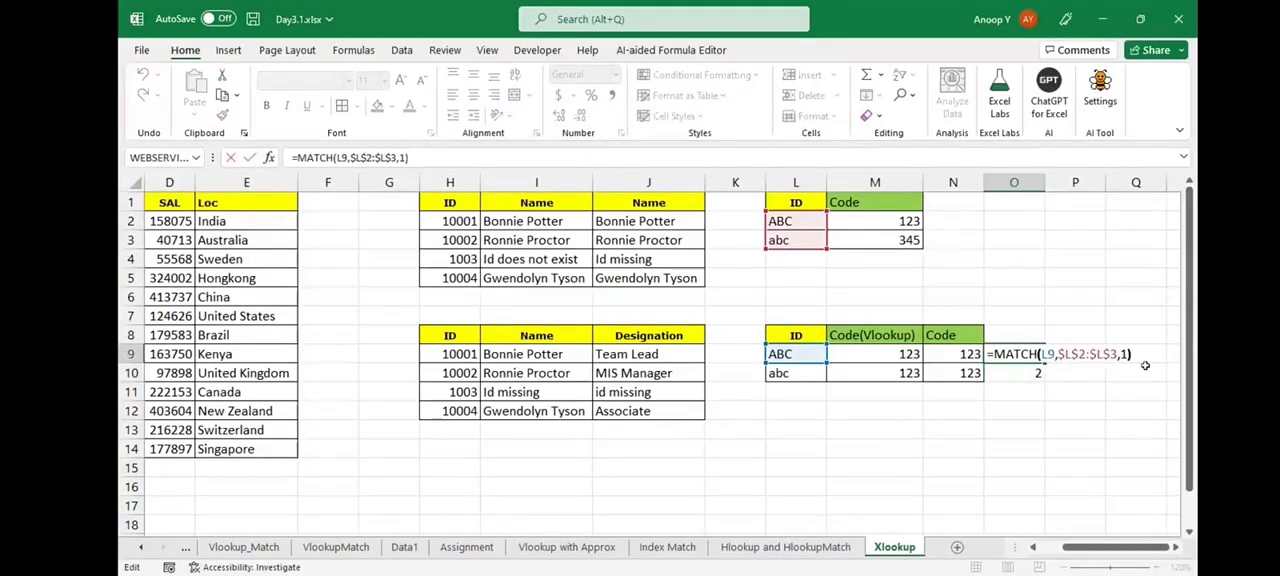
text(-)
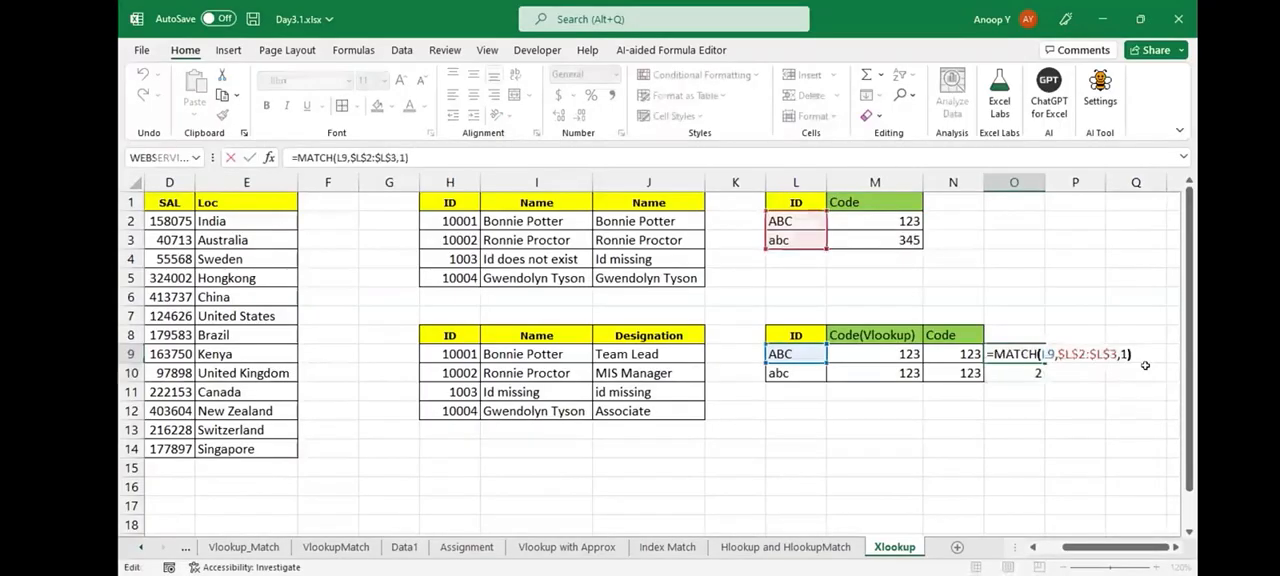
key(ctrl+Return)
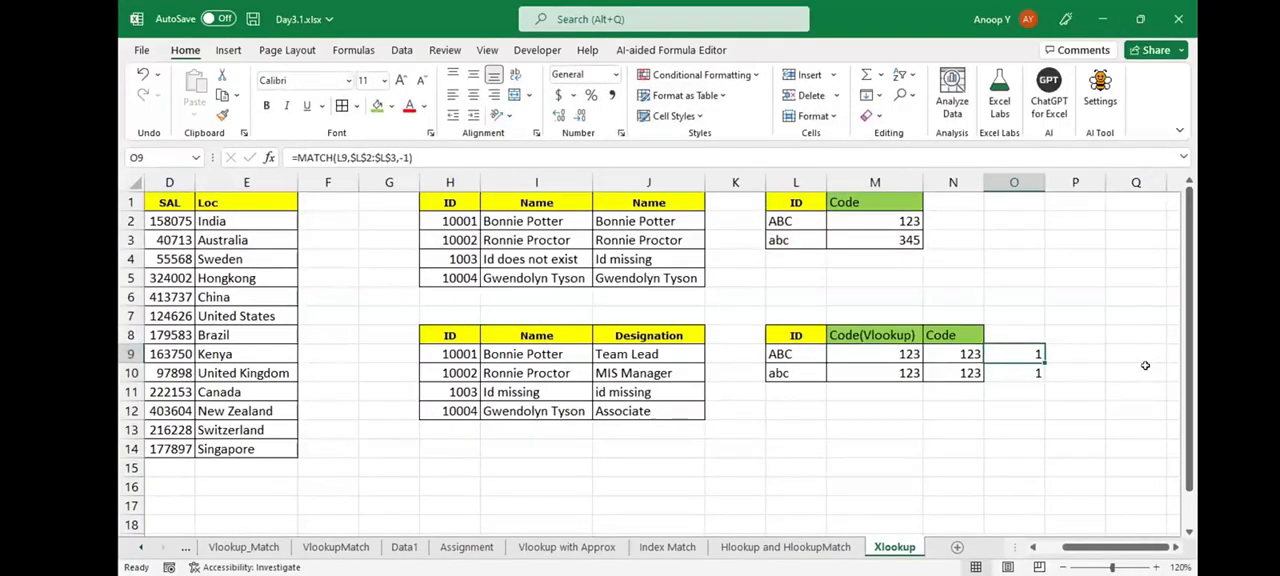
- Review the source IDs in L2:L3, and delete the MATCH formulas from O9:O10
key(ctrl+Left)
key(ctrl+Up)
key(ctrl+Up)
key(ctrl+Up)
key(Down)
key(shift+Down)
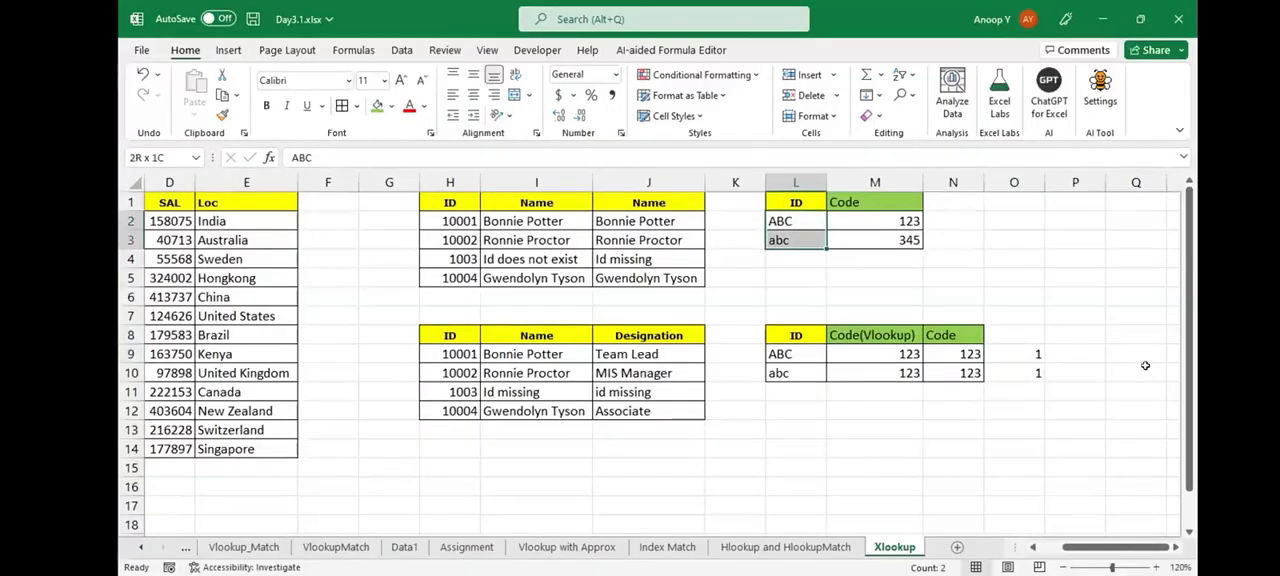
key(shift+Up)
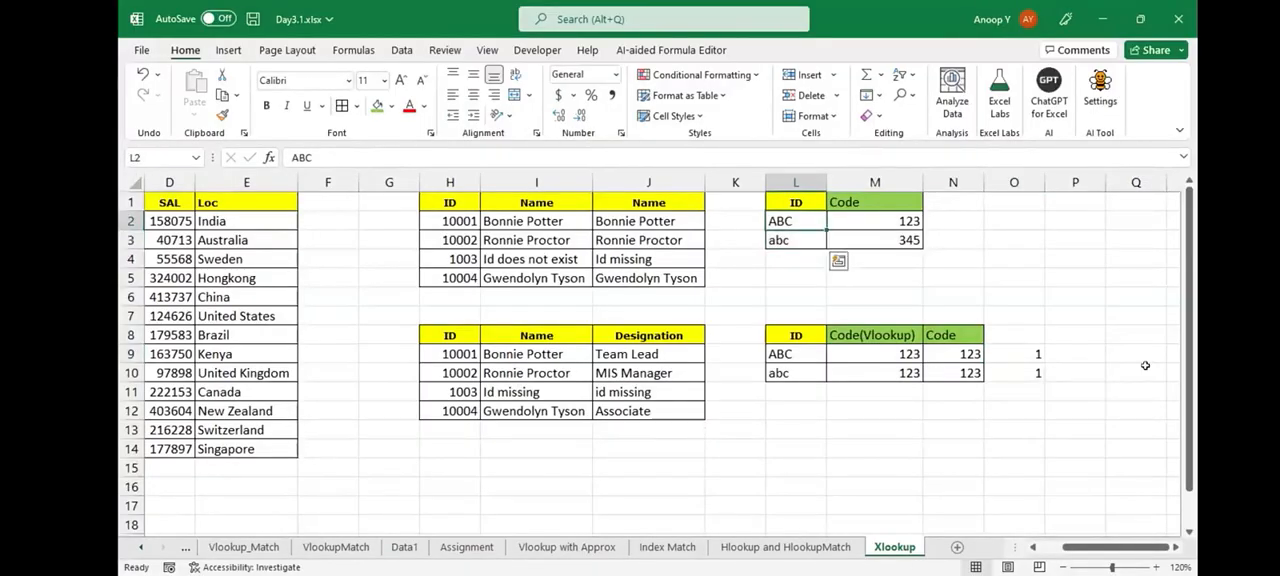
key(shift+Down)
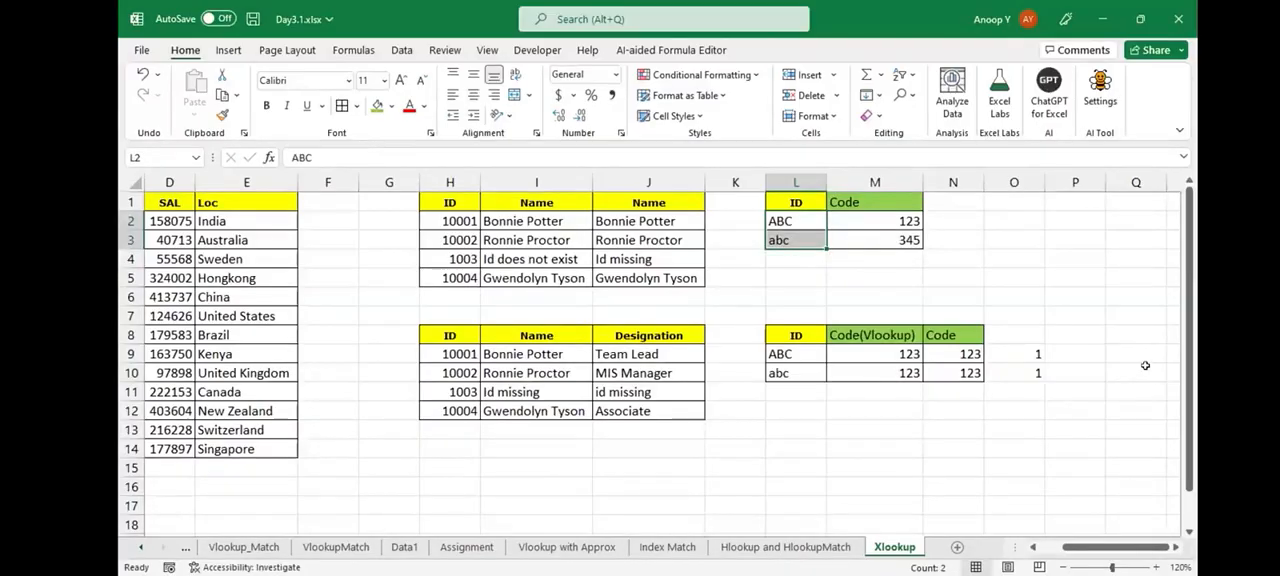
drag(1014, 354, 1014, 373)
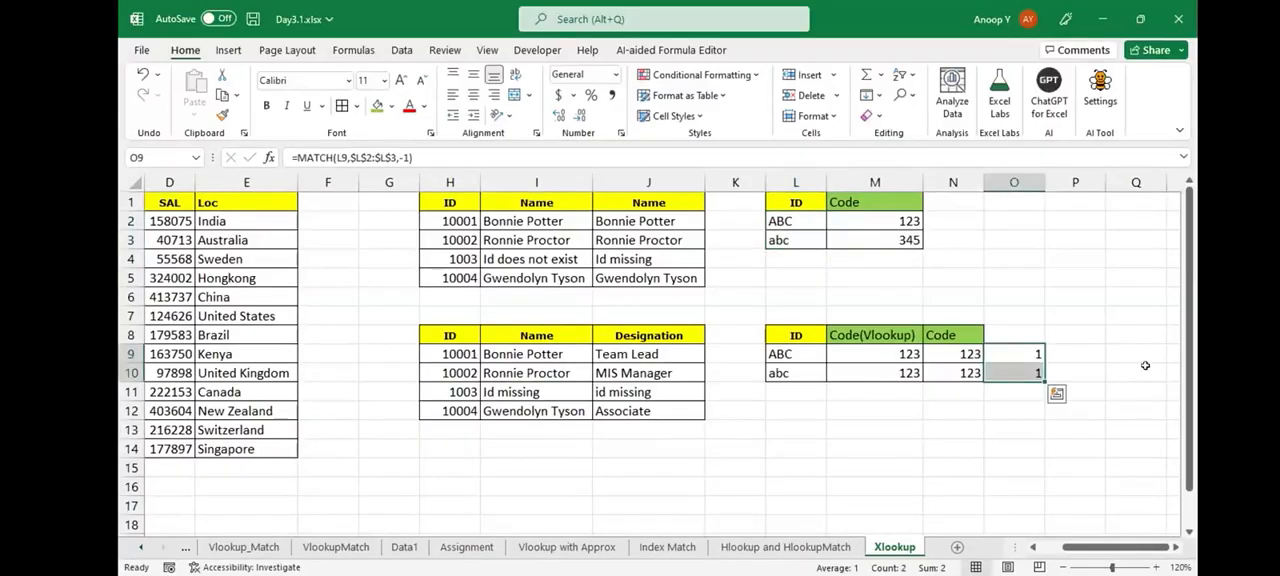
key(Delete)
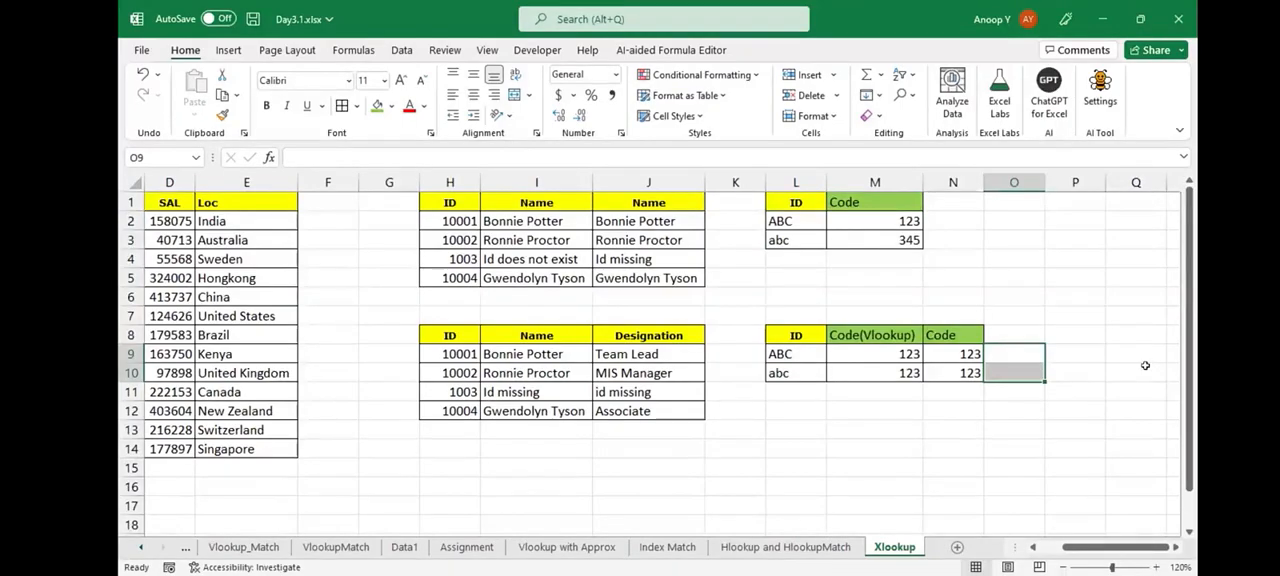
- Enter =L2&ROW() in O2 to append the row number to the source ID, and fill it down to O3
click(795, 221)
key(shift+Down)
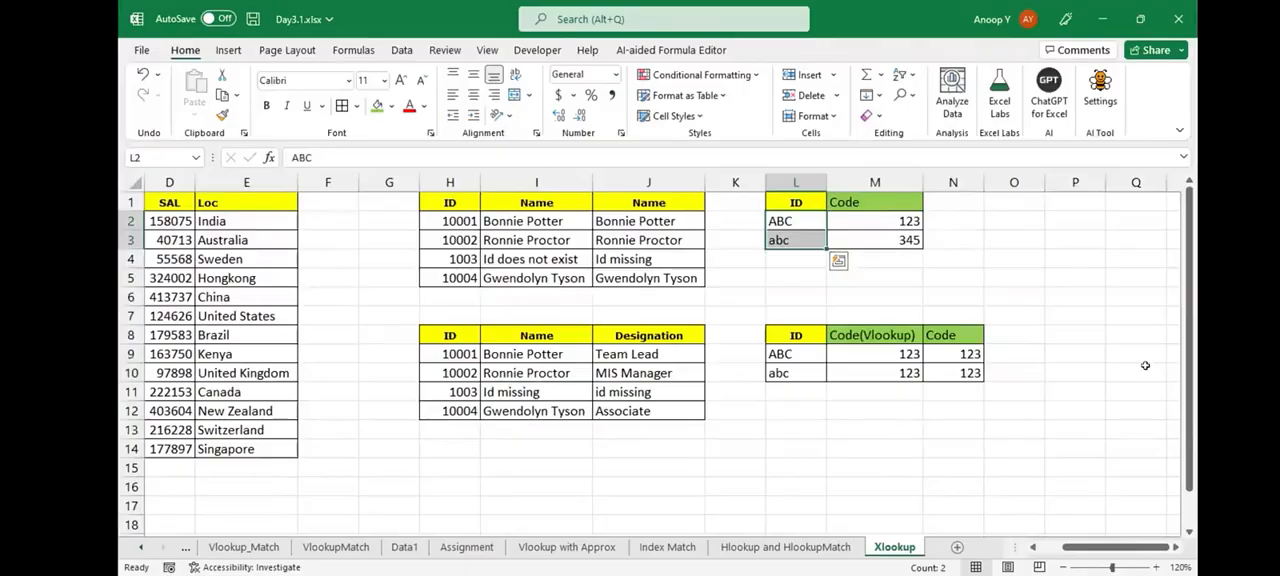
key(Right)
key(Right)
key(Left)
key(Left)
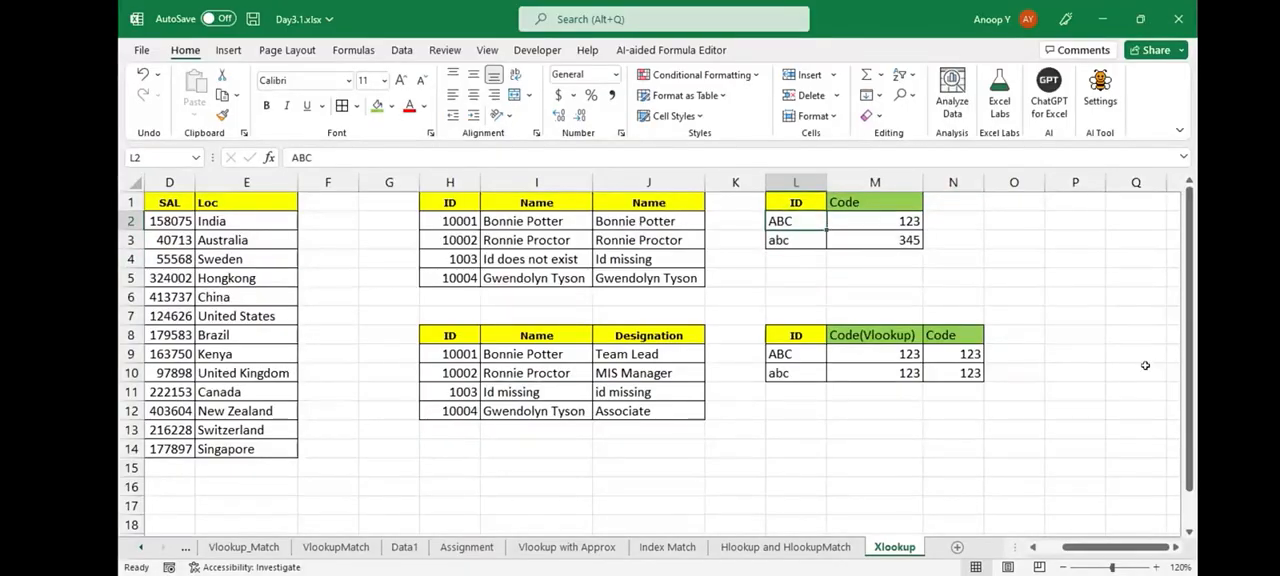
key(Right)
key(Right)
key(Right)
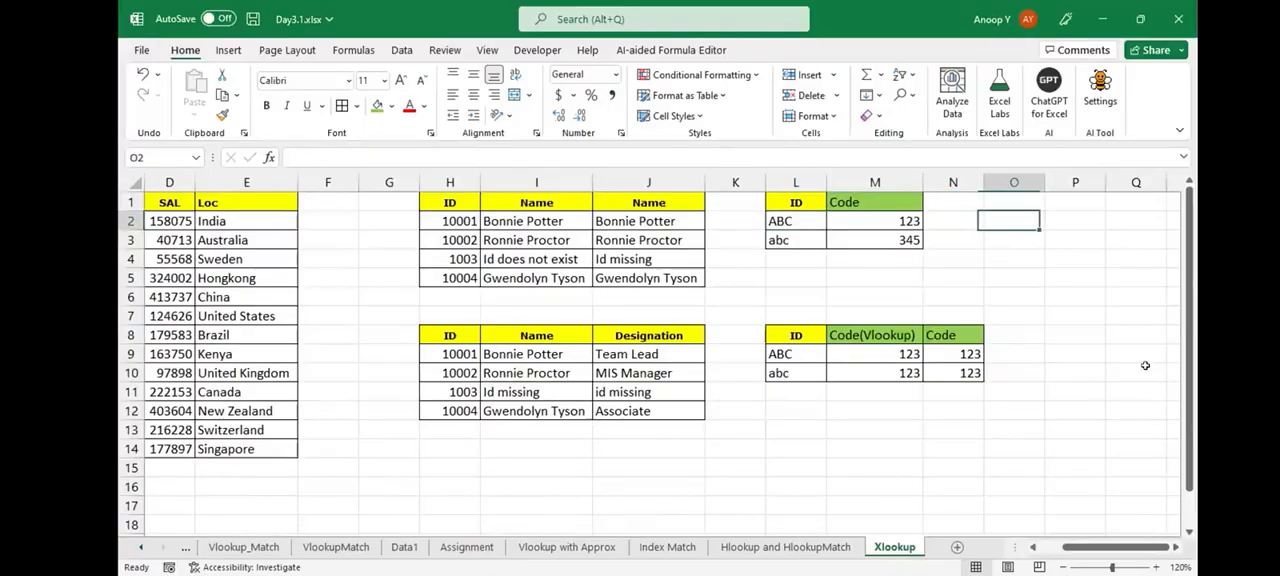
text(=)
key(Left)
key(Left)
key(Left)
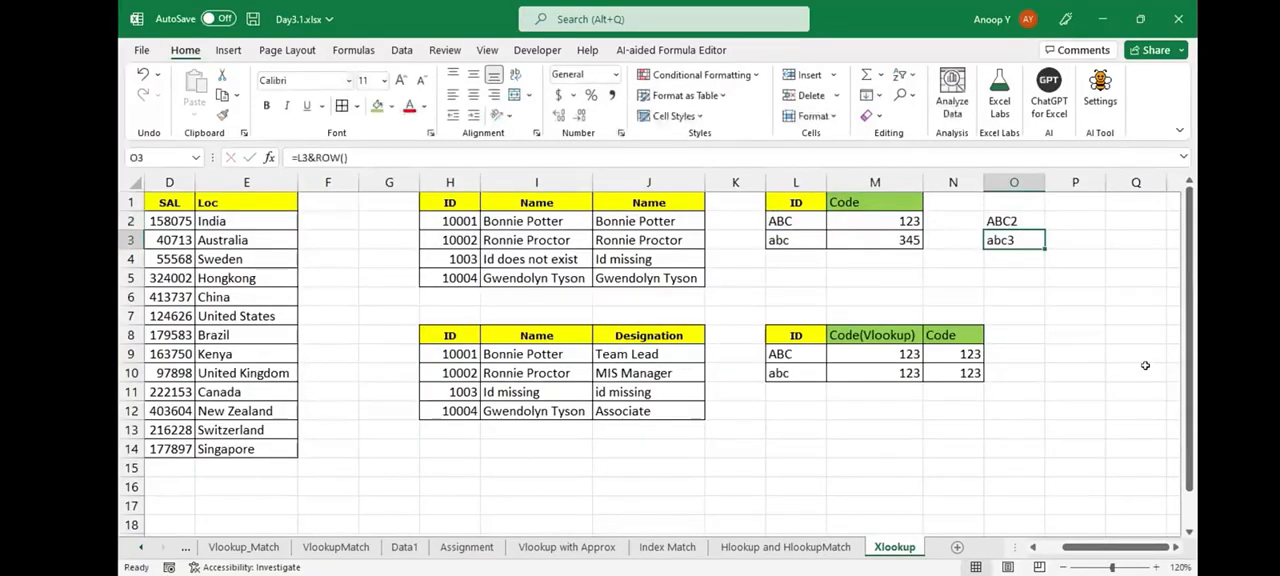
- Compare the row-numbered keys in O2:O3 with the lookup IDs in L9:L10
key(Up)
key(shift+Down)
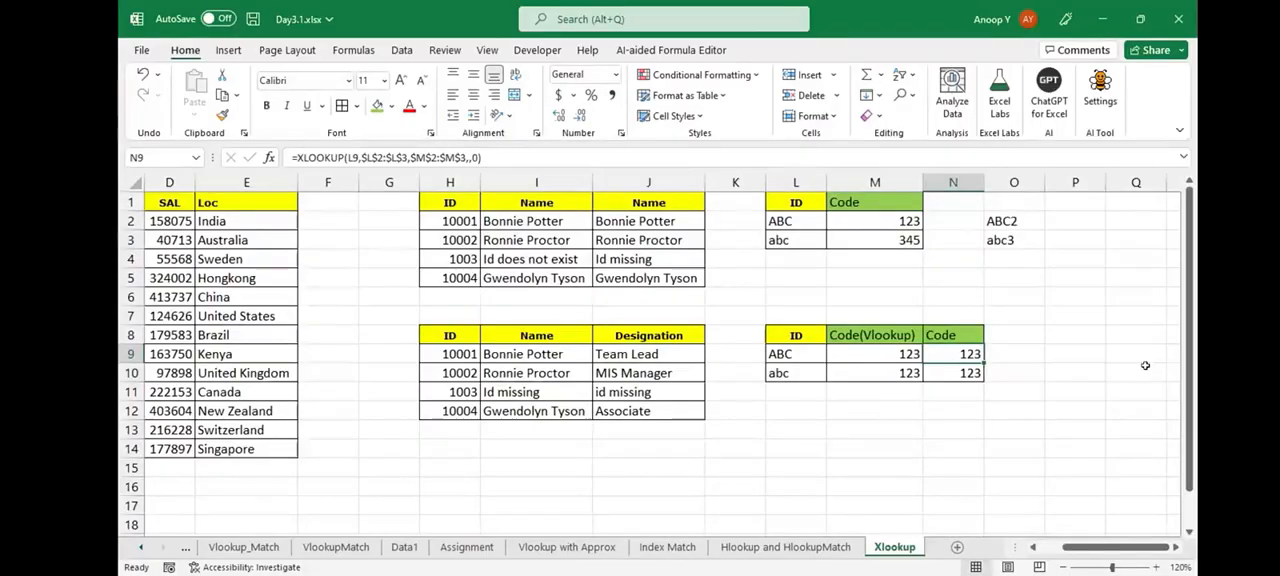
key(Left)
key(Left)
key(shift+Down)
key(shift+Down)
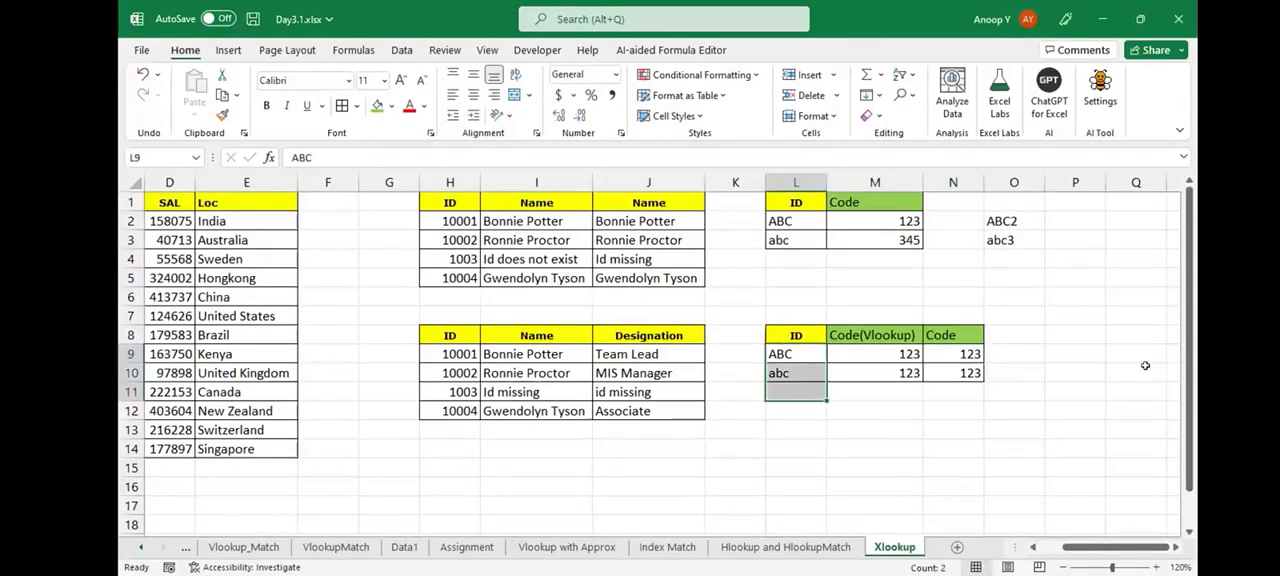
key(Up)
key(Up)
key(Up)
key(Up)
key(Up)
key(Up)
key(Up)
key(Right)
key(Right)
key(Right)
key(shift+Down)
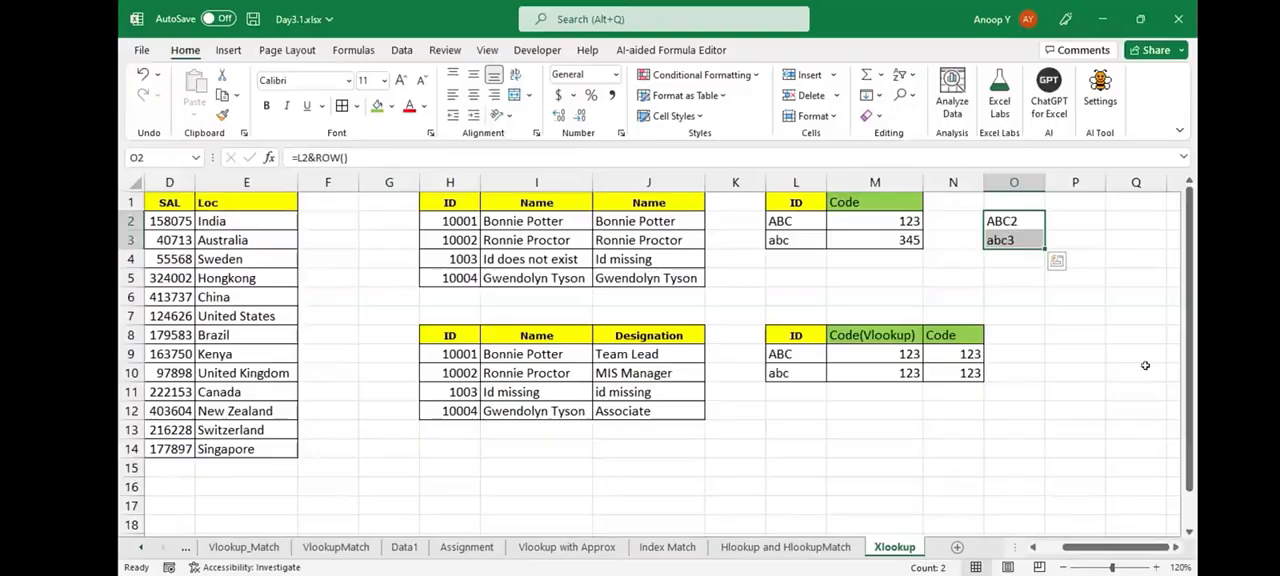
- Change the VLOOKUP table range in M9 to $L2:$M3 with relative rows, and fill it down to M10
key(Down)
key(Down)
key(Down)
key(Down)
key(Down)
key(Down)
key(Down)
key(Left)
key(Left)
key(F2)
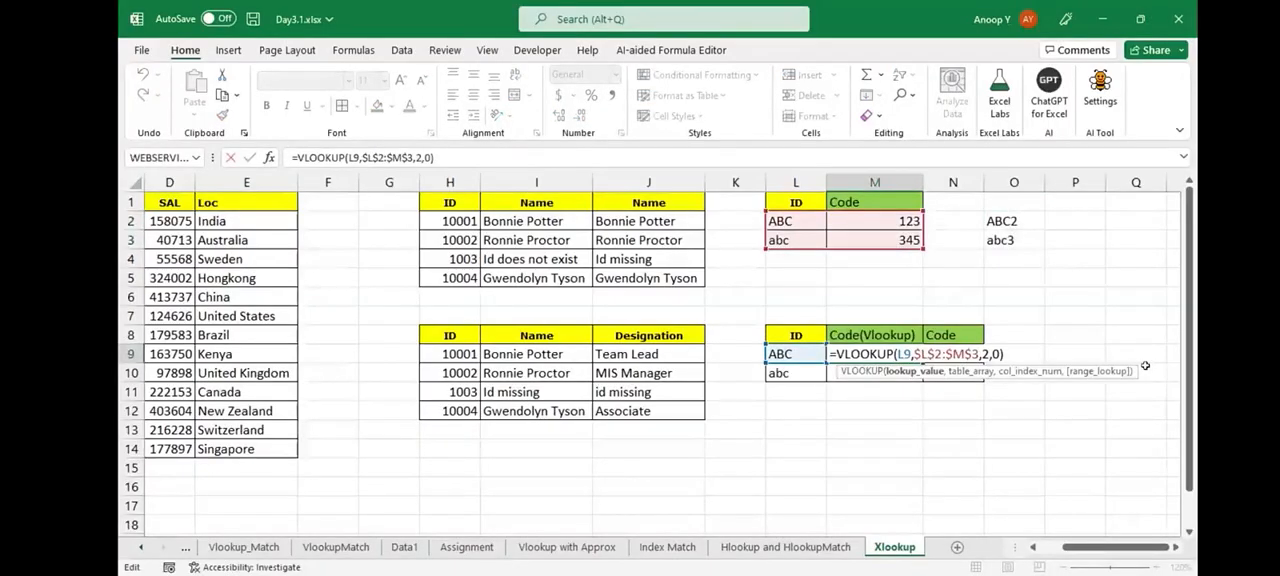
key(ctrl+shift+Right)
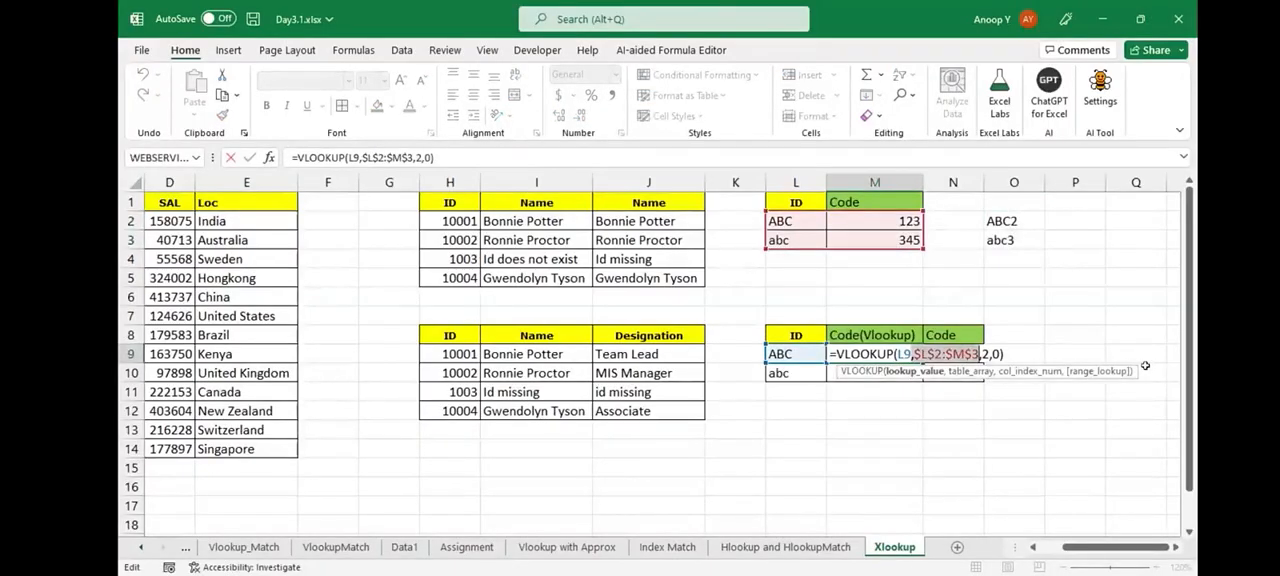
key(F4)
key(F4)
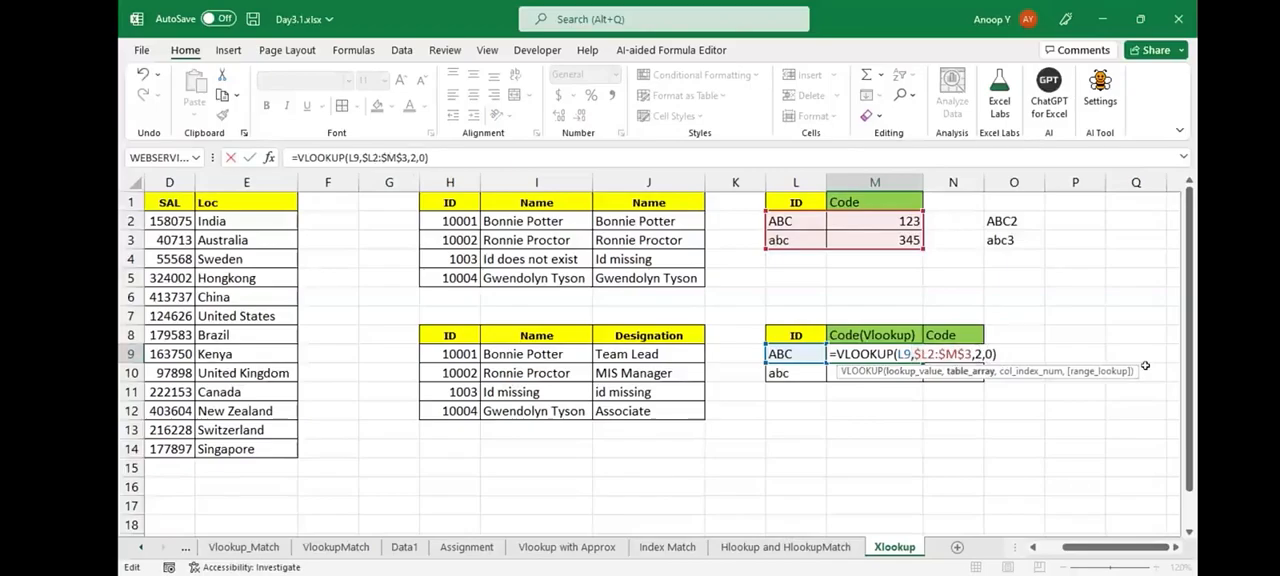
key(BackSpace)
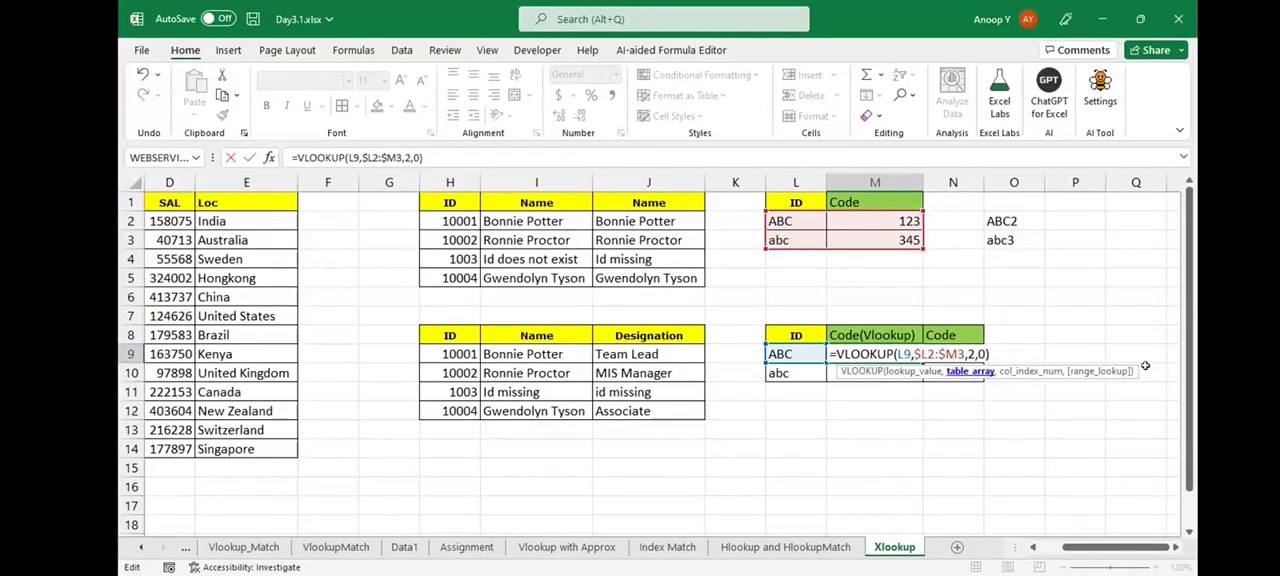
key(ctrl+Return)
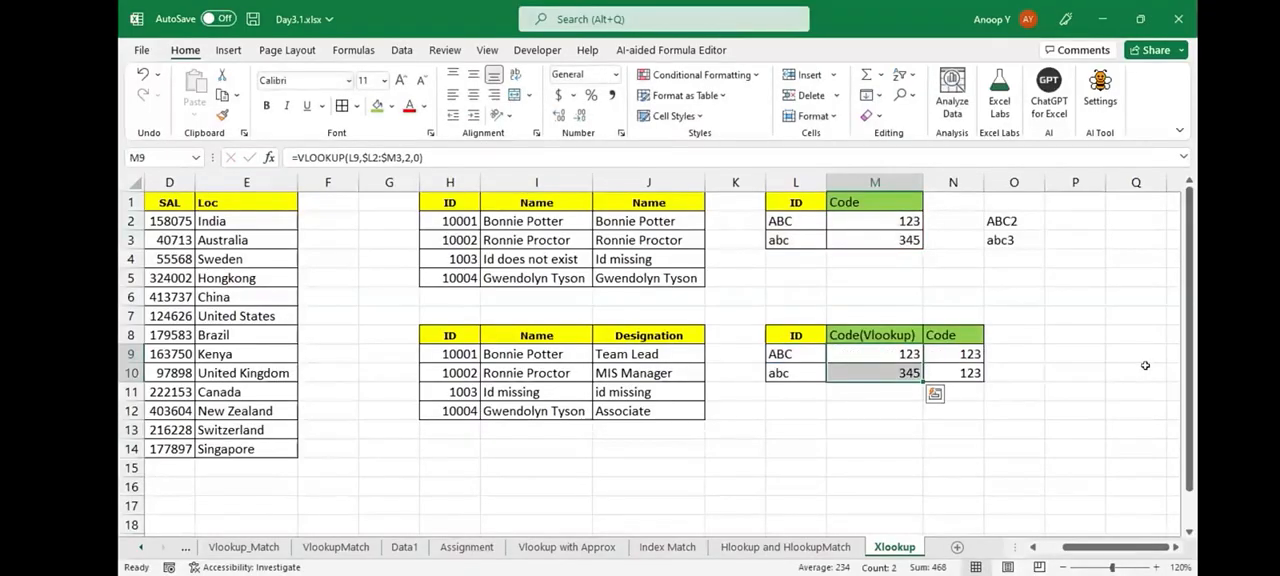
- Inspect the table range that the VLOOKUP formula in M10 references, leaving the formula unedited
key(Down)
key(F2)
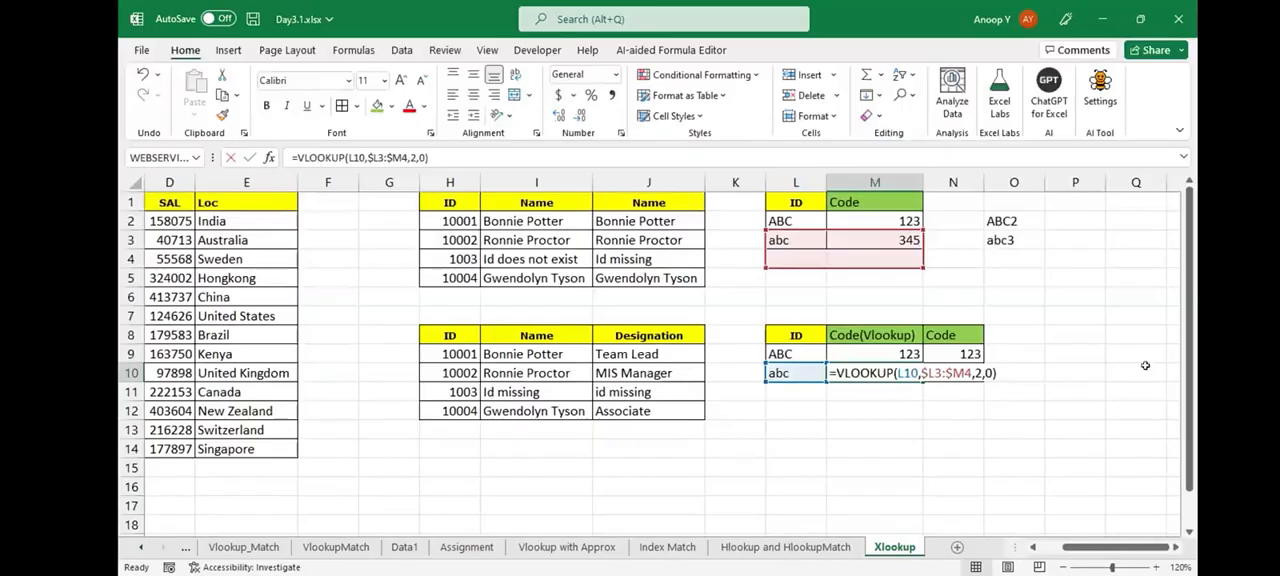
key(Left)
key(Left)
key(Left)
key(Left)
key(Left)
key(Left)
key(Left)
key(Left)
key(Left)
key(Left)
key(Left)
key(Left)
key(Left)
key(Left)
key(Left)
key(Left)
key(Left)
key(Left)
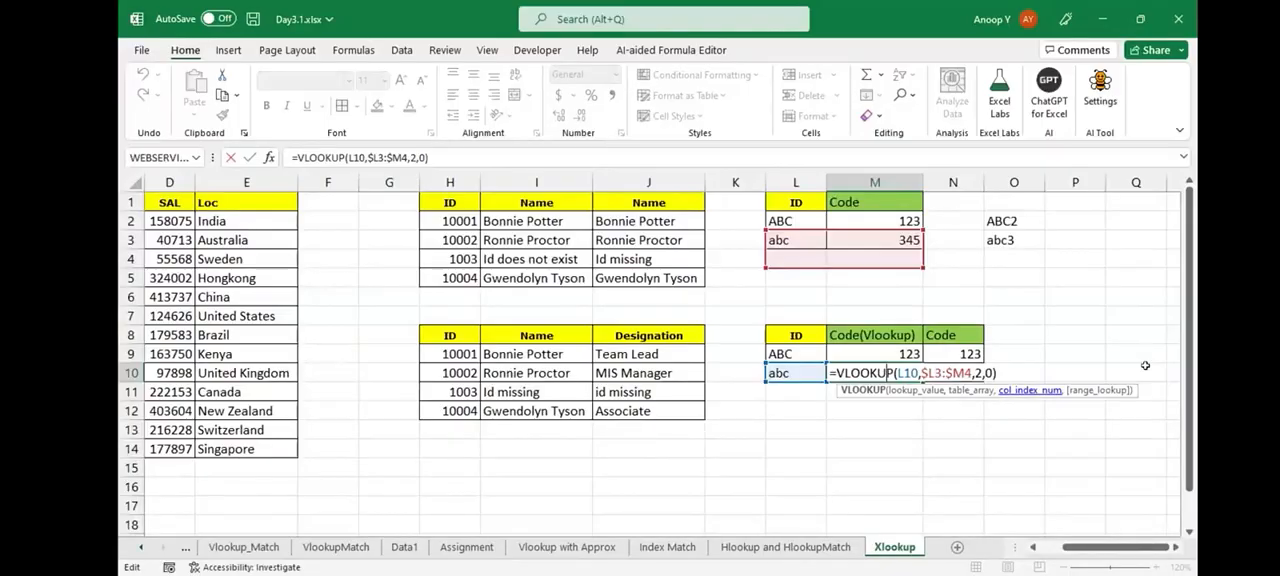
key(Escape)
- Compare the row-numbered keys in O2:O3 with the original source IDs in L2:L3
key(Right)
key(Right)
key(ctrl+Up)
key(ctrl+Up)
key(shift+Down)
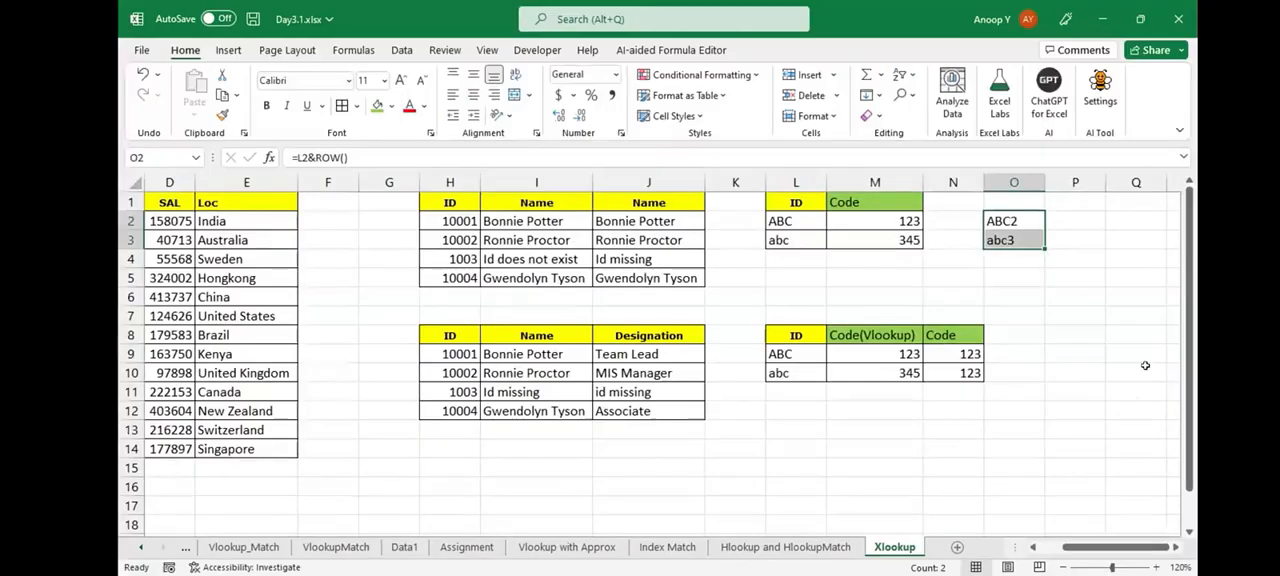
key(ctrl+Left)
key(ctrl+Left)
key(ctrl+shift+Down)
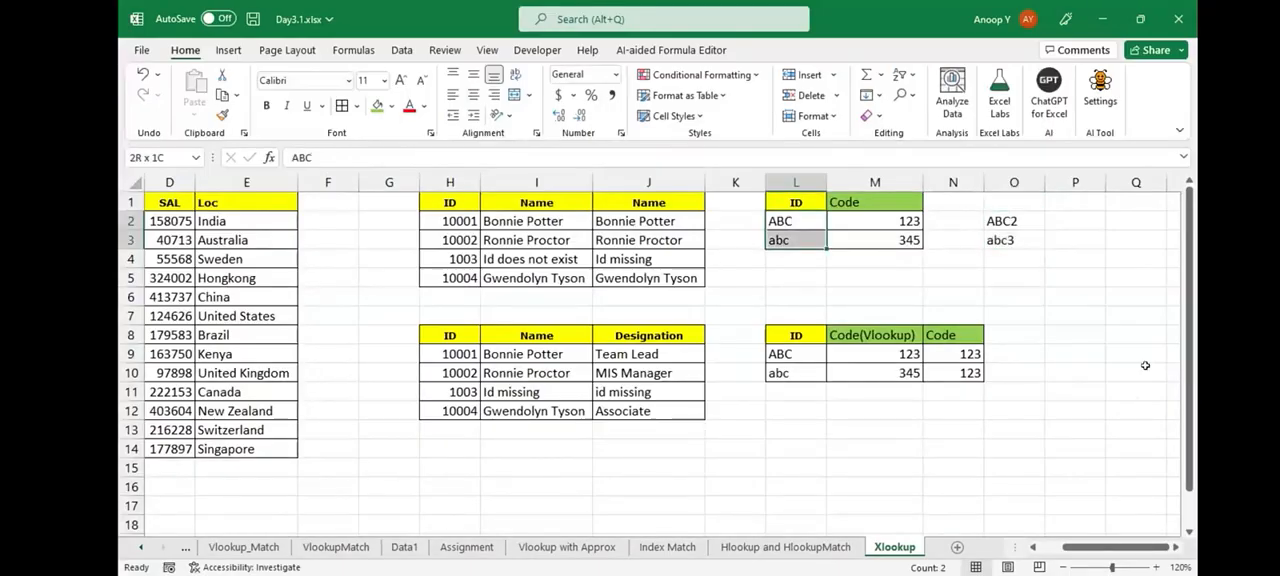
- Inspect the arguments of the XLOOKUP formula in J9 against the employee table, leaving the formula unedited
key(shift+Right)
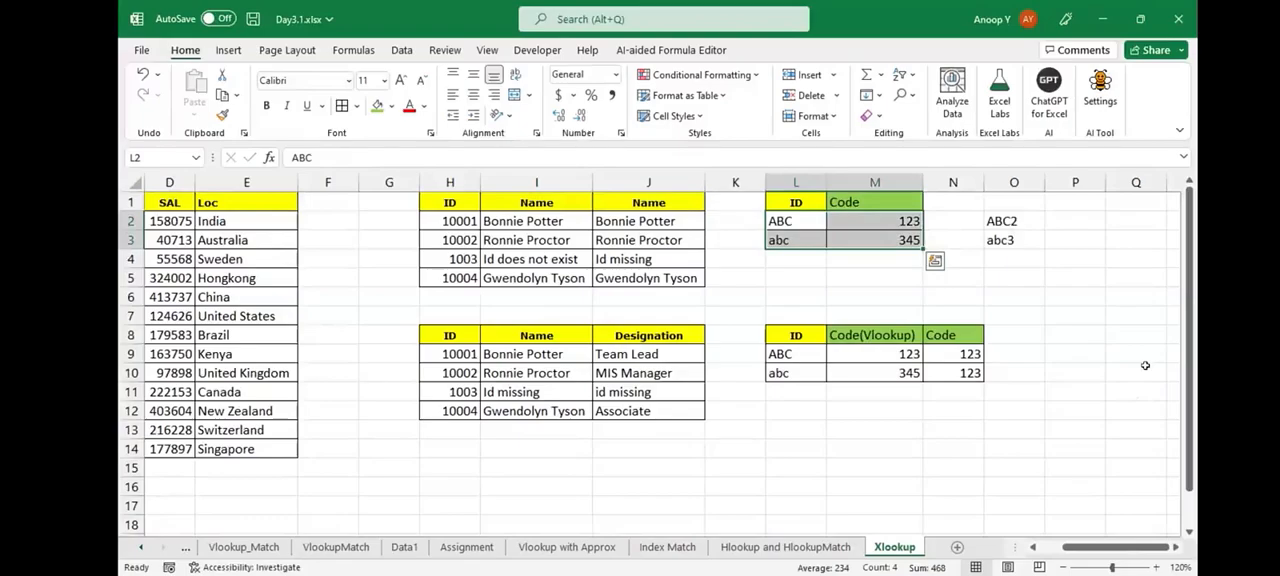
key(Right)
key(ctrl+Down)
key(ctrl+Down)
key(Down)
key(Left)
key(Left)
key(Left)
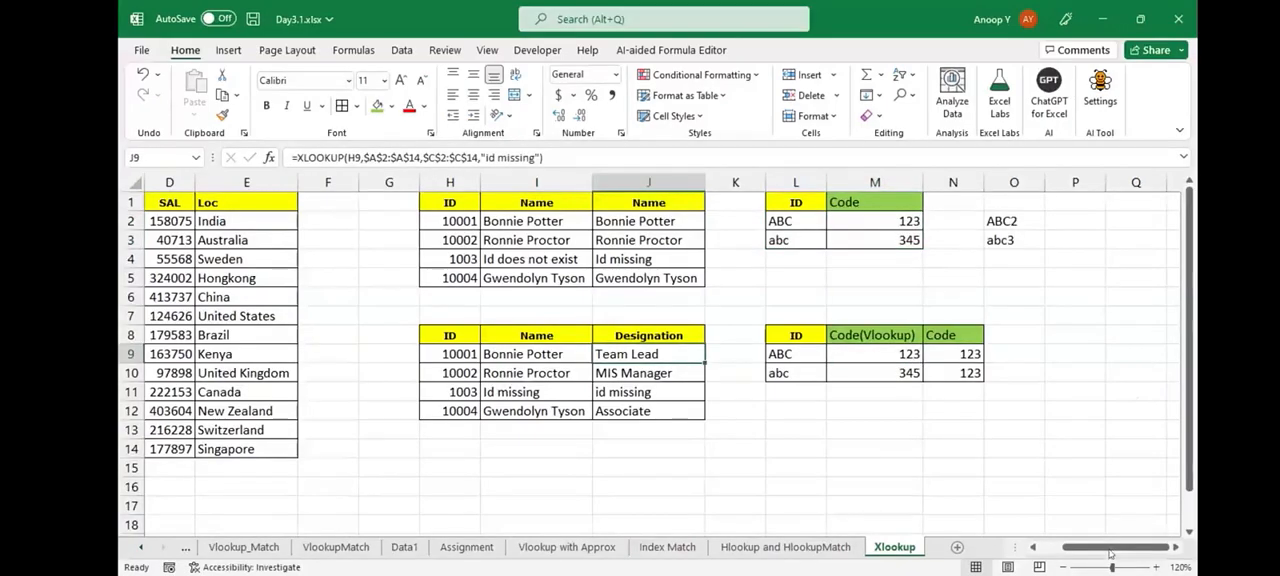
scroll(1104, 549, left, 1)
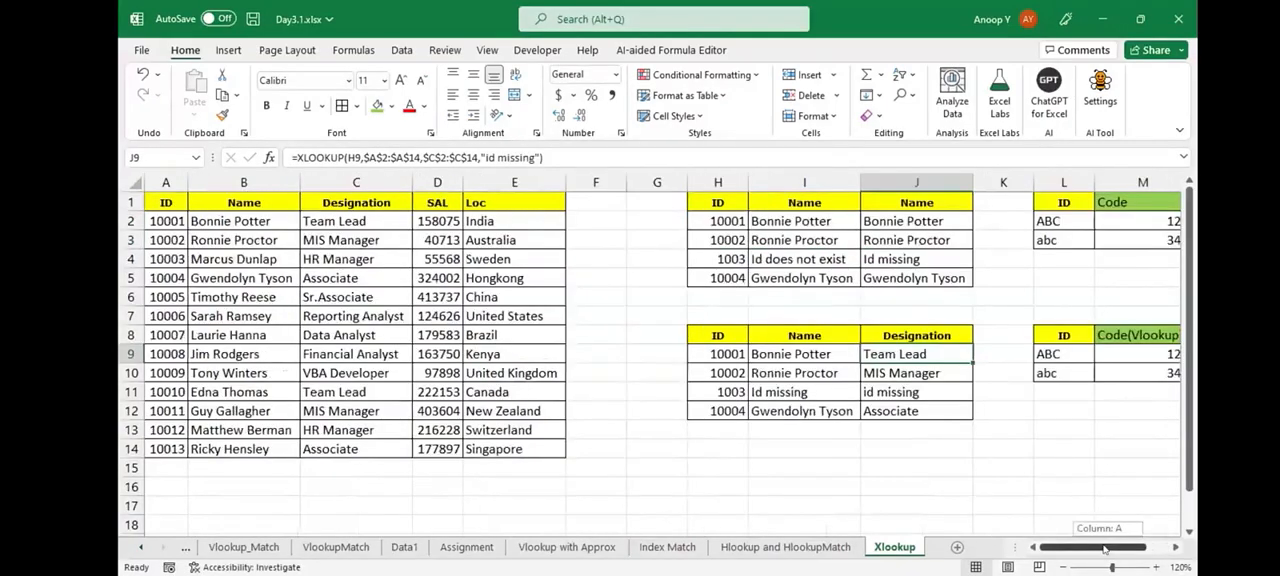
key(F2)
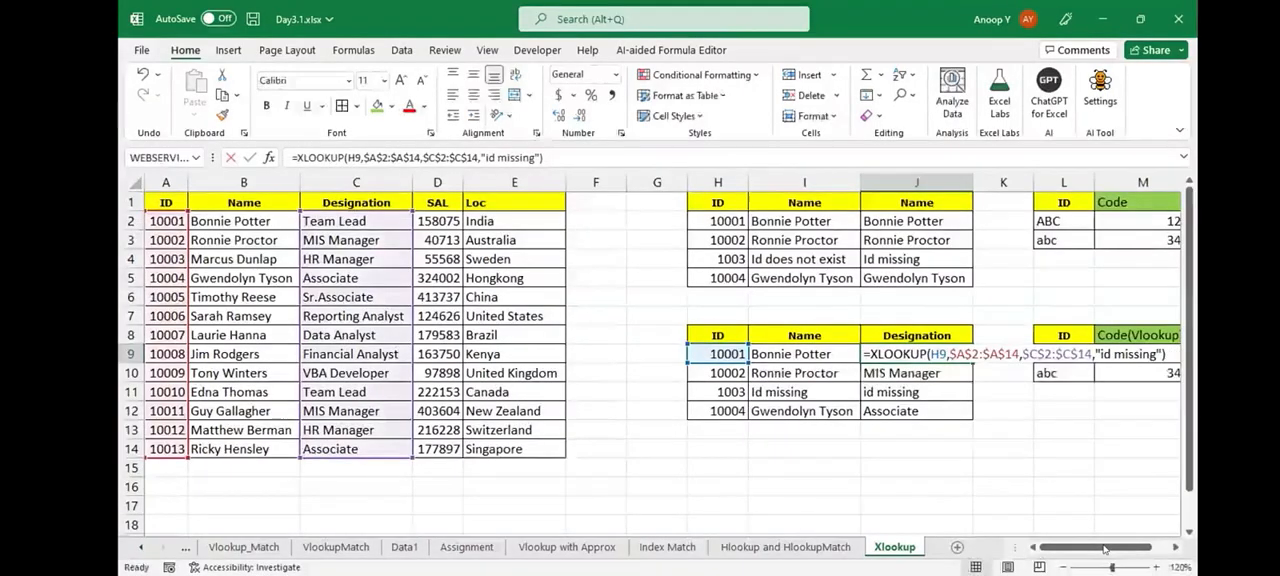
key(Home)
key(Right)
key(Right)
key(Right)
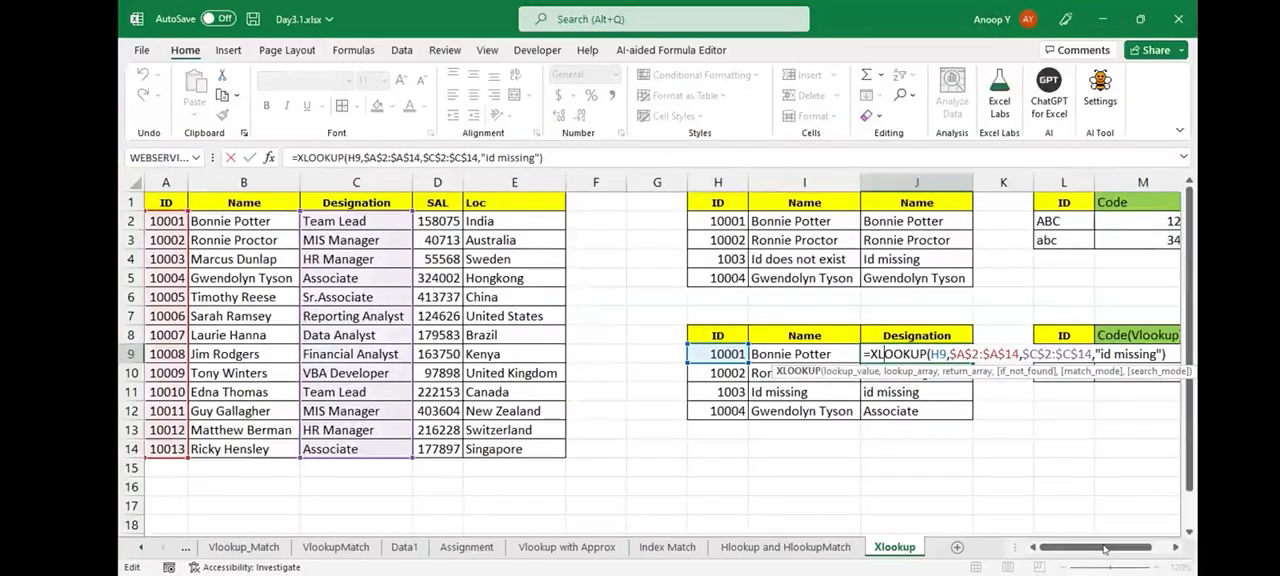
- Highlight the full employee data range A2:E14 to examine what a whole-table lookup would cover
click(172, 221)
key(ctrl+shift+Right)
key(ctrl+shift+Down)
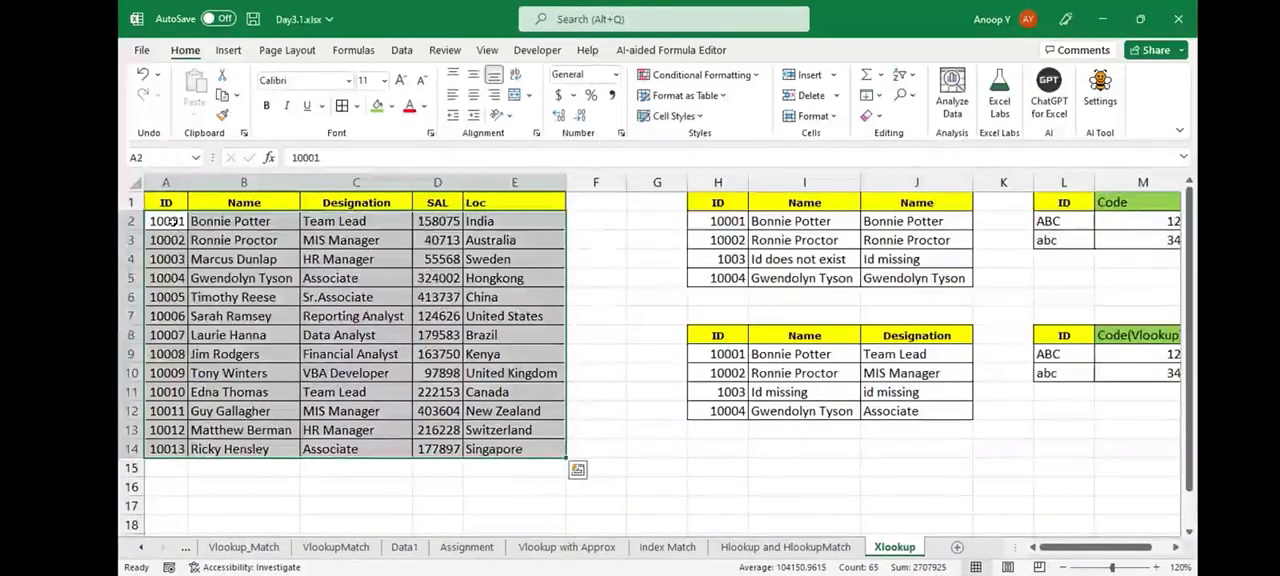
click(183, 222)
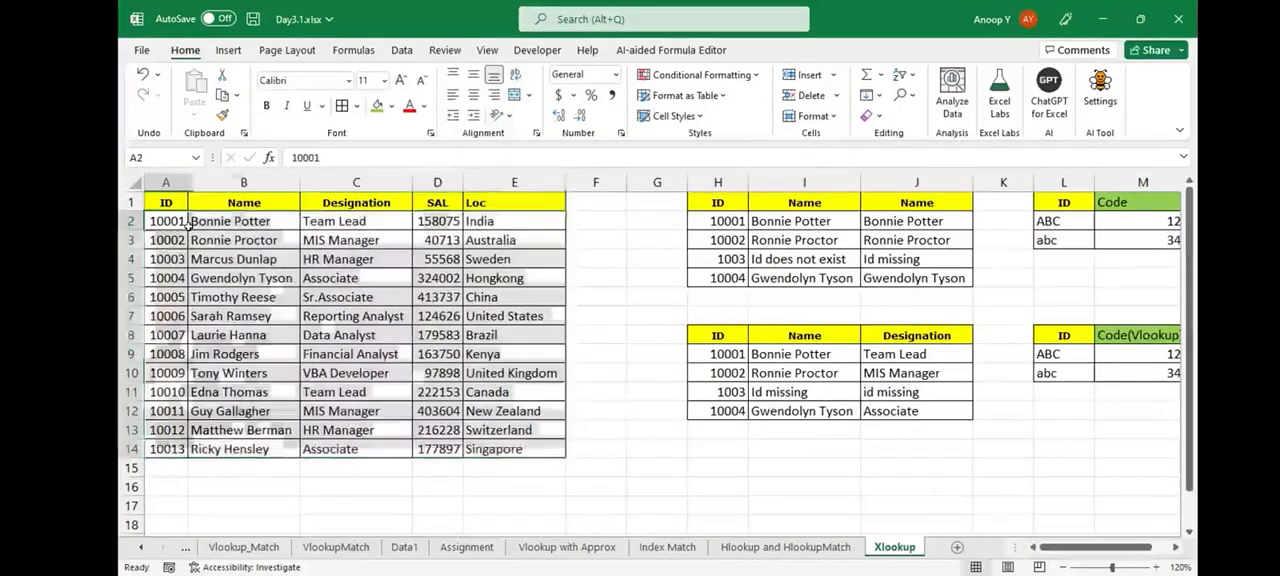
key(ctrl+shift+Right)
key(ctrl+shift+Down)
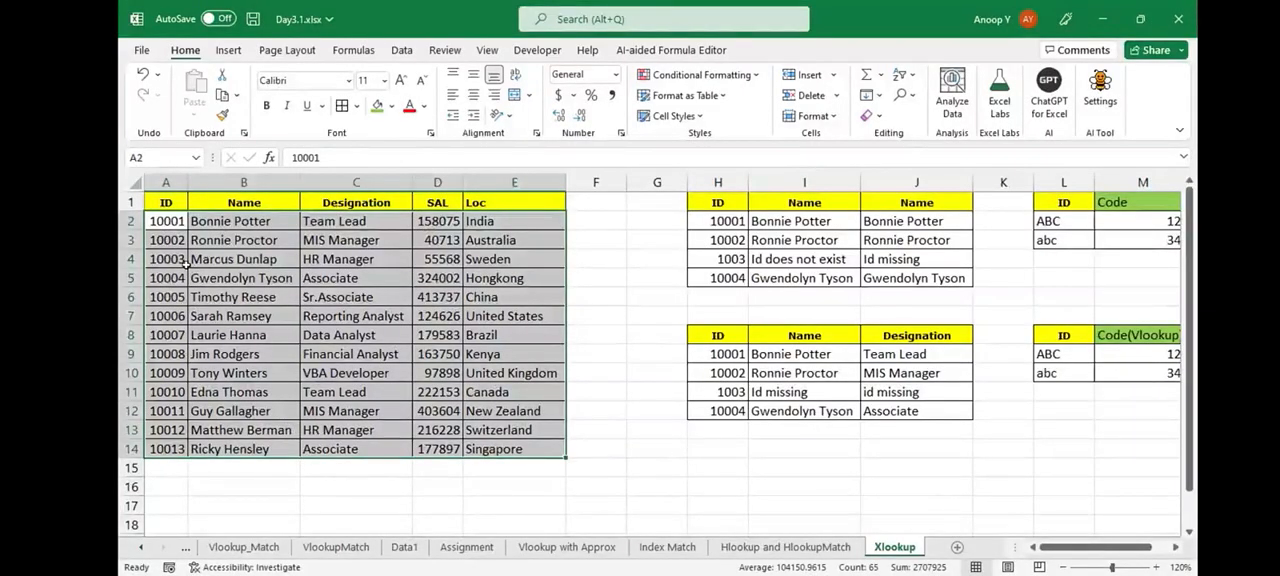
- Review the lookup and return ranges in J9's XLOOKUP formula again, keeping the formula as it is
click(916, 354)
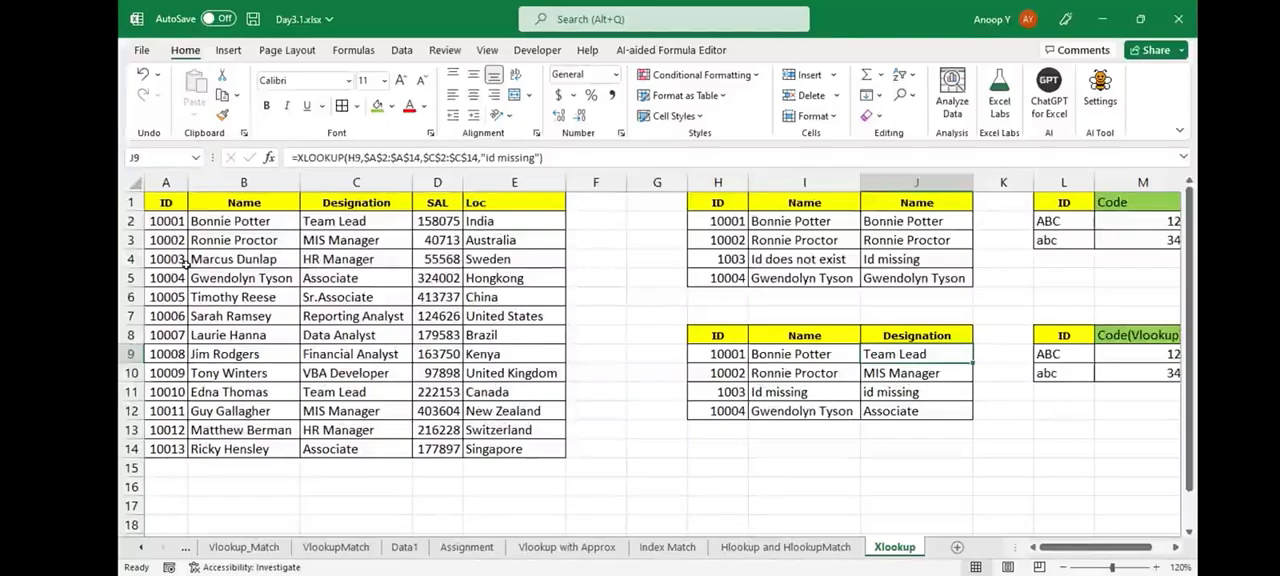
key(F2)
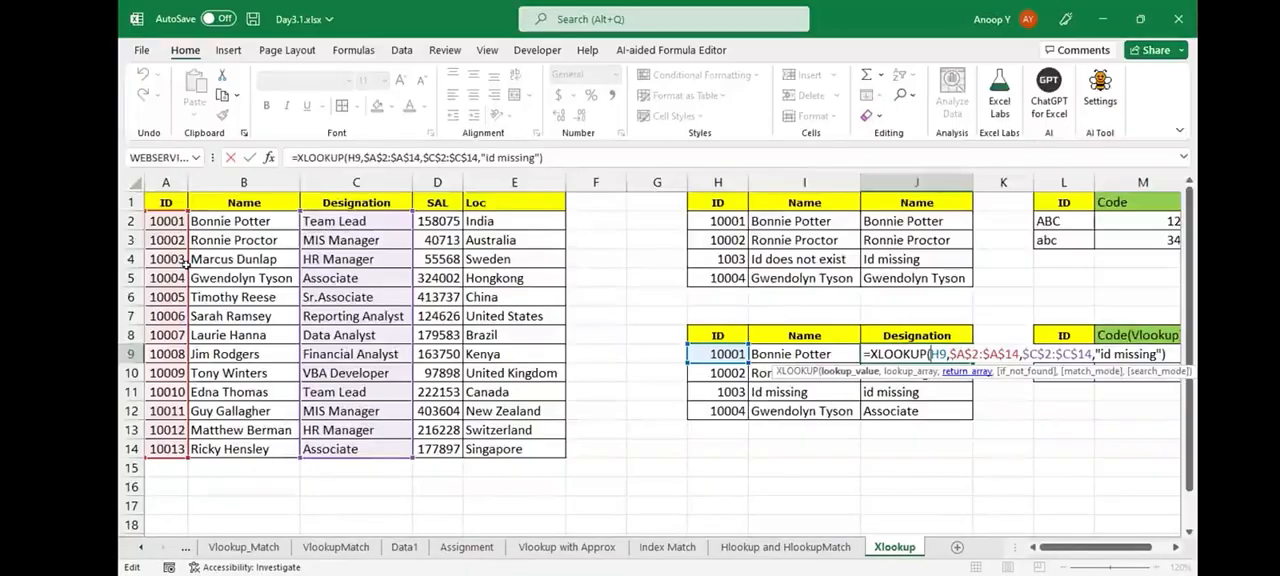
key(ctrl+Return)
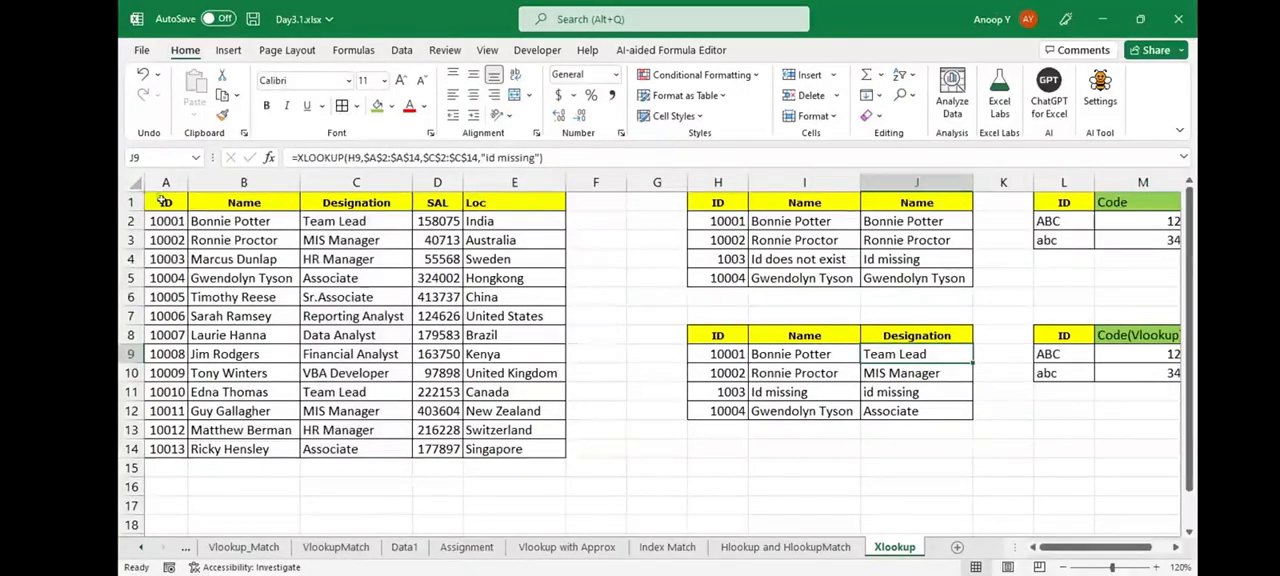
mouse_move(161, 201)
mouse_down()
mouse_move(244, 259)
mouse_move(356, 297)
mouse_move(356, 449)
mouse_up()
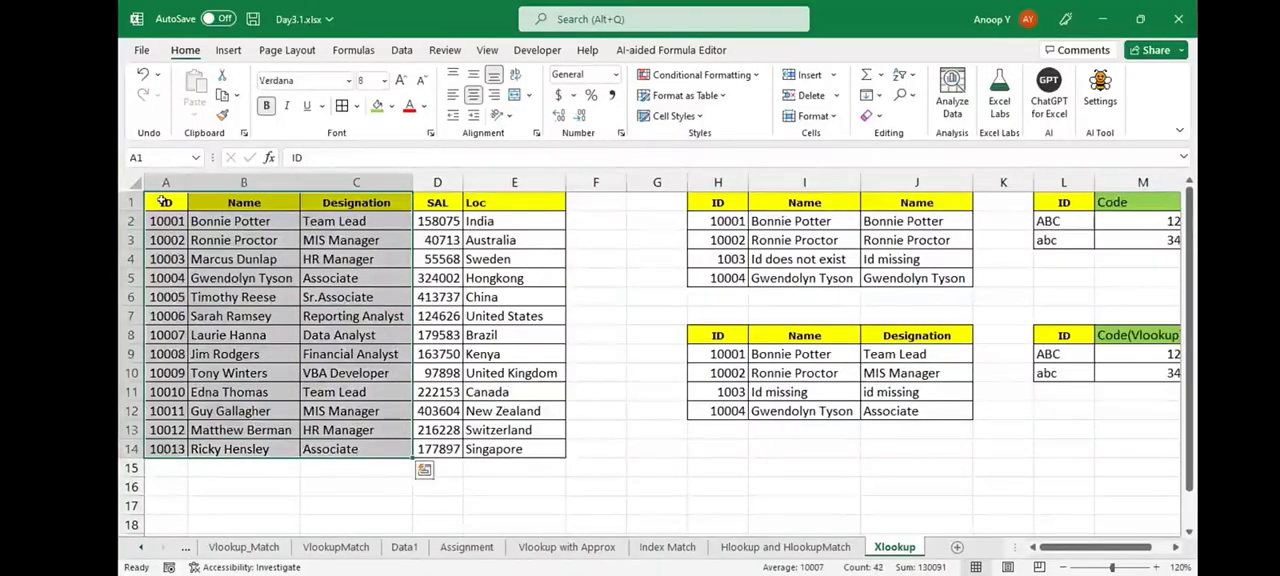
key(ctrl+c)
click(717, 468)
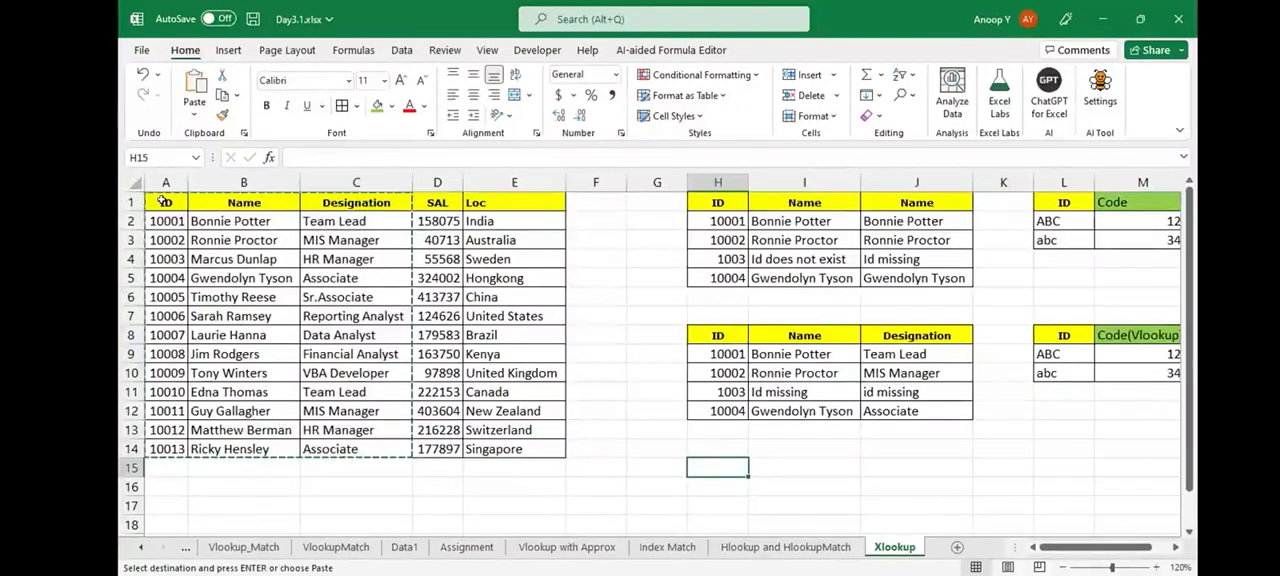
key(Escape)
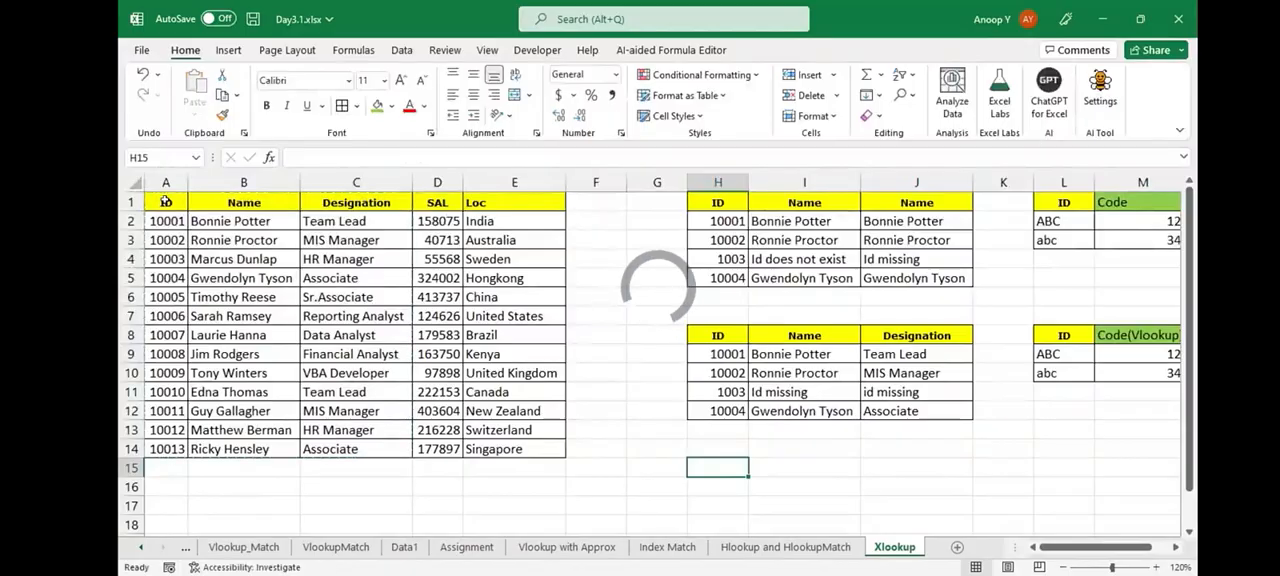
- Copy the employee table's header and first six records, A1:E7, to the empty area starting at A16
click(165, 201)
key(ctrl+shift+Right)
key(shift+Down)
key(shift+Down)
key(shift+Down)
key(shift+Down)
key(shift+Down)
key(shift+Down)
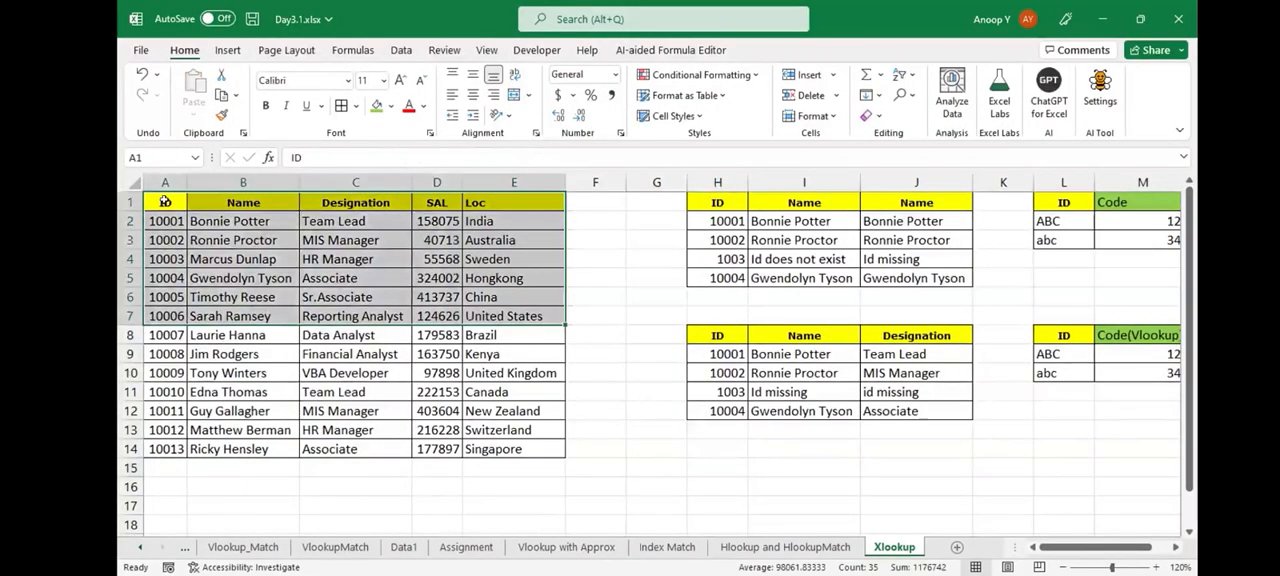
key(ctrl+c)
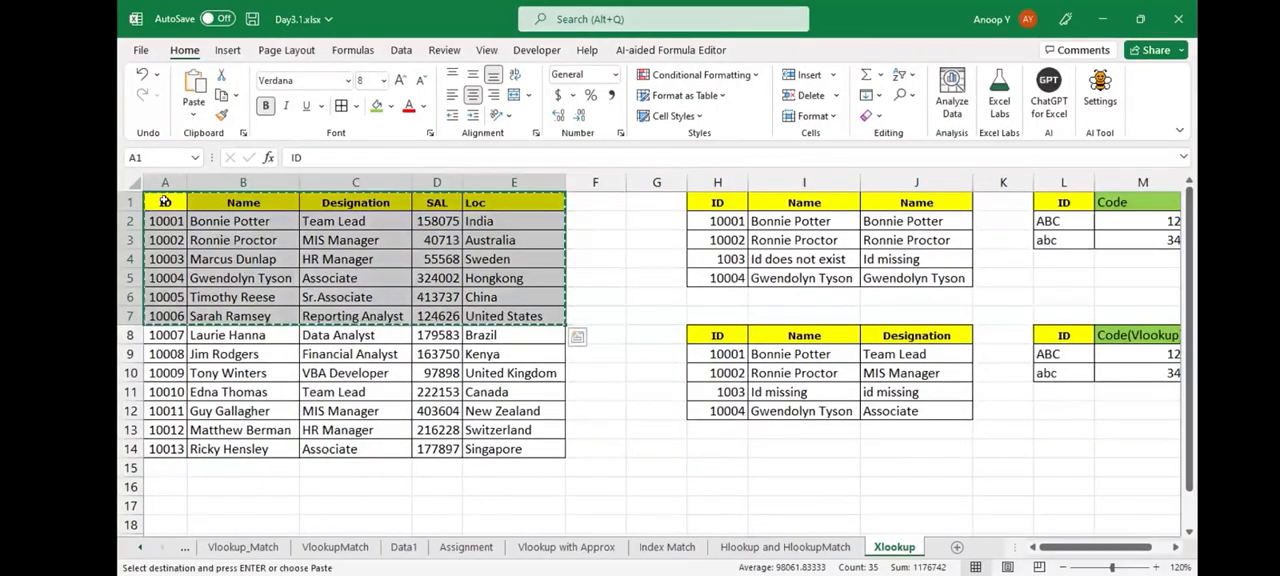
click(162, 479)
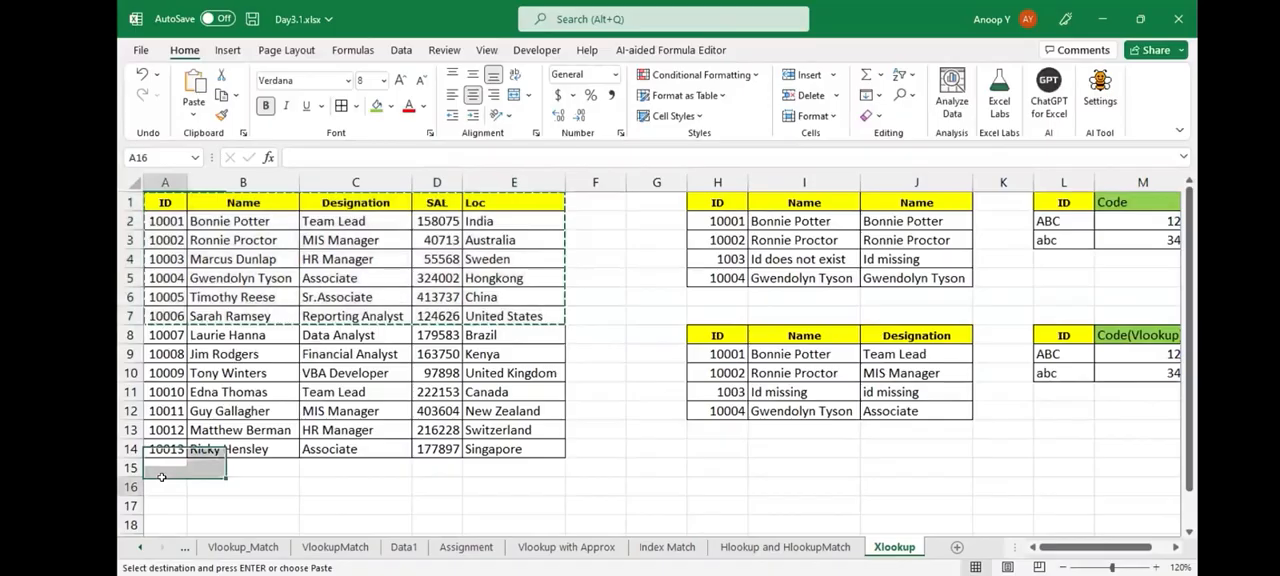
key(ctrl+v)
key(Escape)
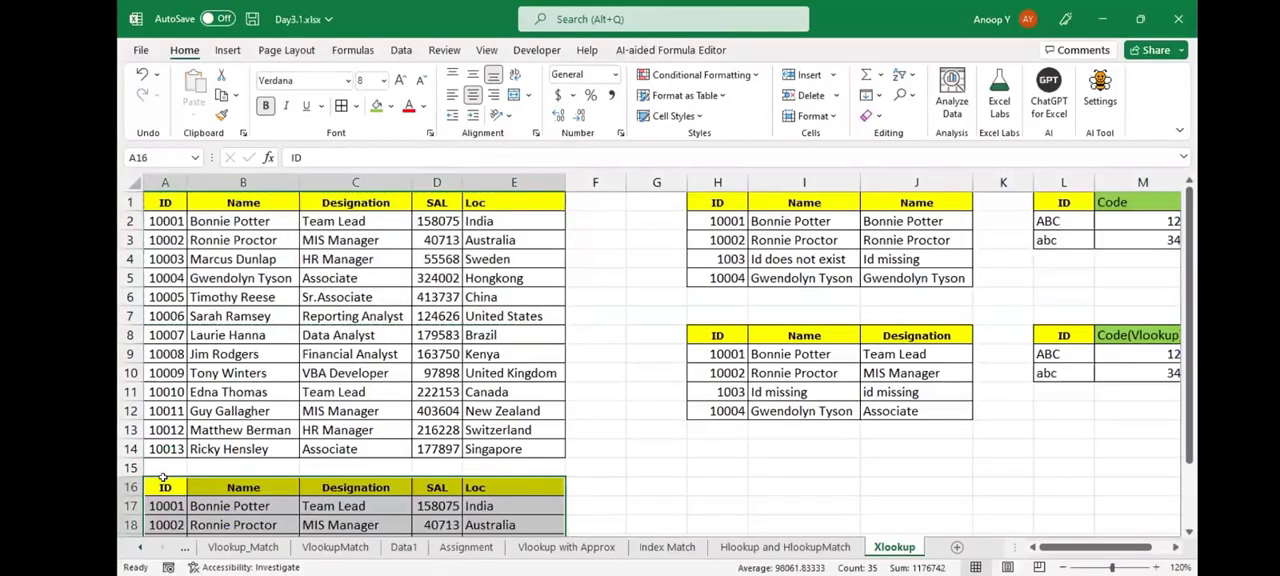
- Move the ID through SAL columns of the copied table, A16:D22, one column over to B16, overwriting Loc
key(ctrl+Down)
key(Down)
key(Down)
key(Down)
key(Down)
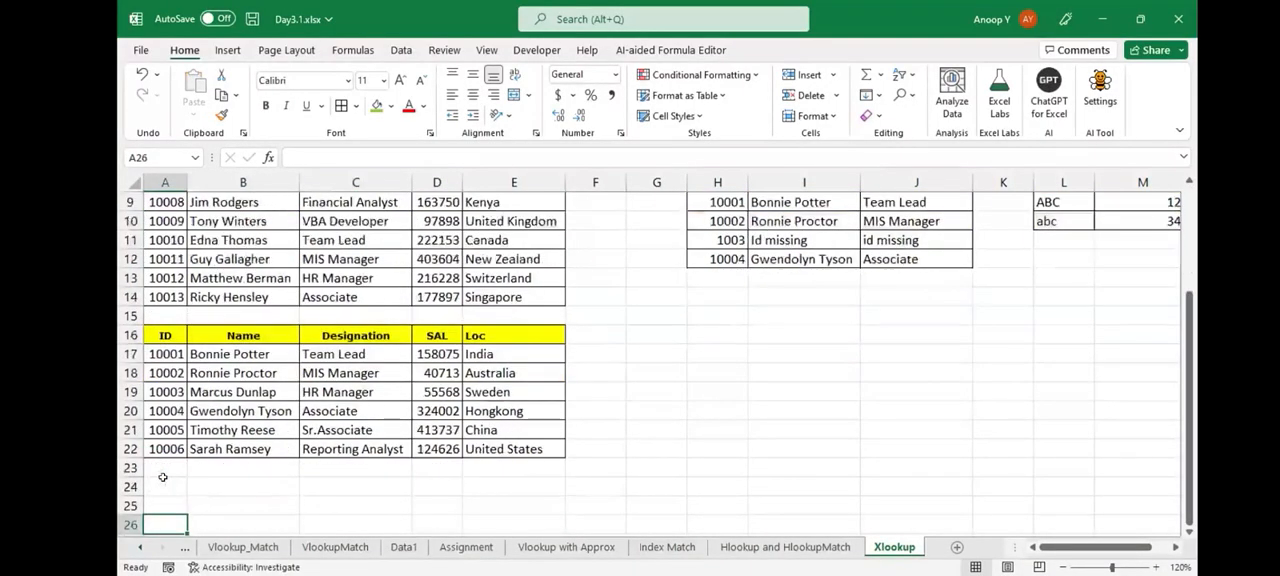
drag(153, 335, 166, 442)
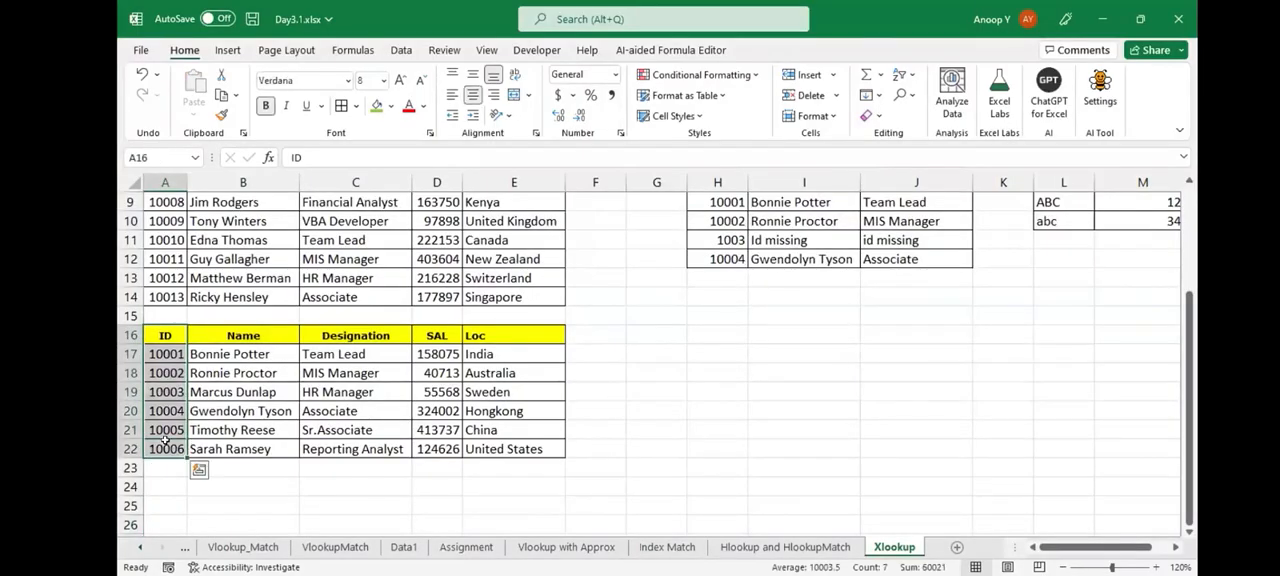
key(ctrl+shift+Right)
key(shift+Left)
key(ctrl+x)
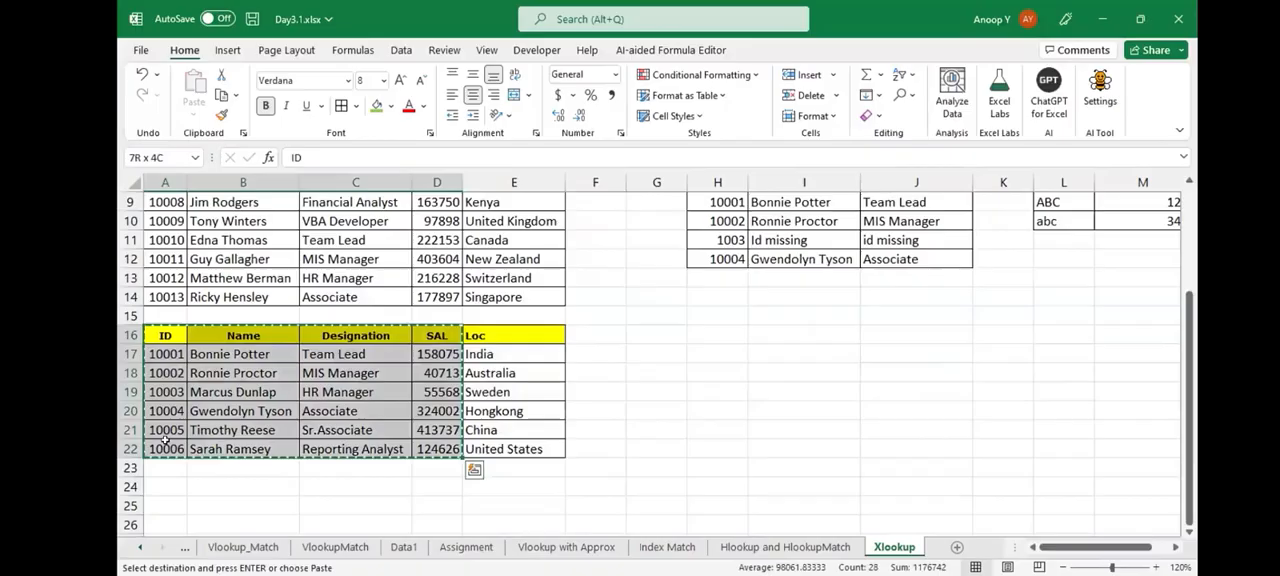
key(Right)
key(ctrl+v)
key(Left)
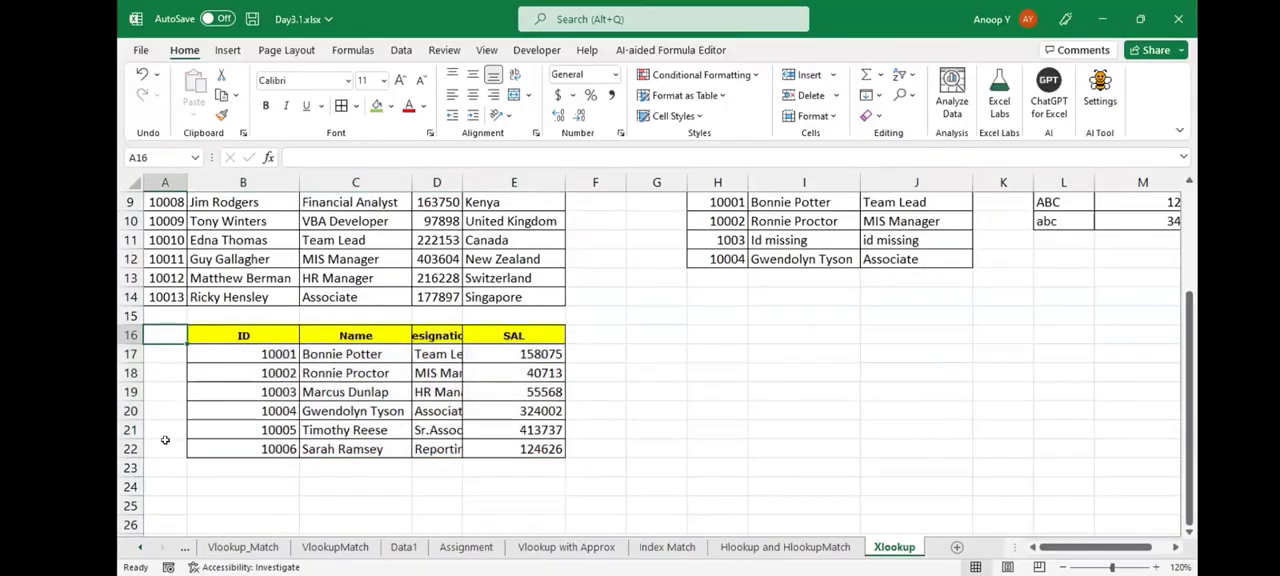
- Add a Tax header in A16 and give it the formatting of the neighbouring ID header
text(Tax)
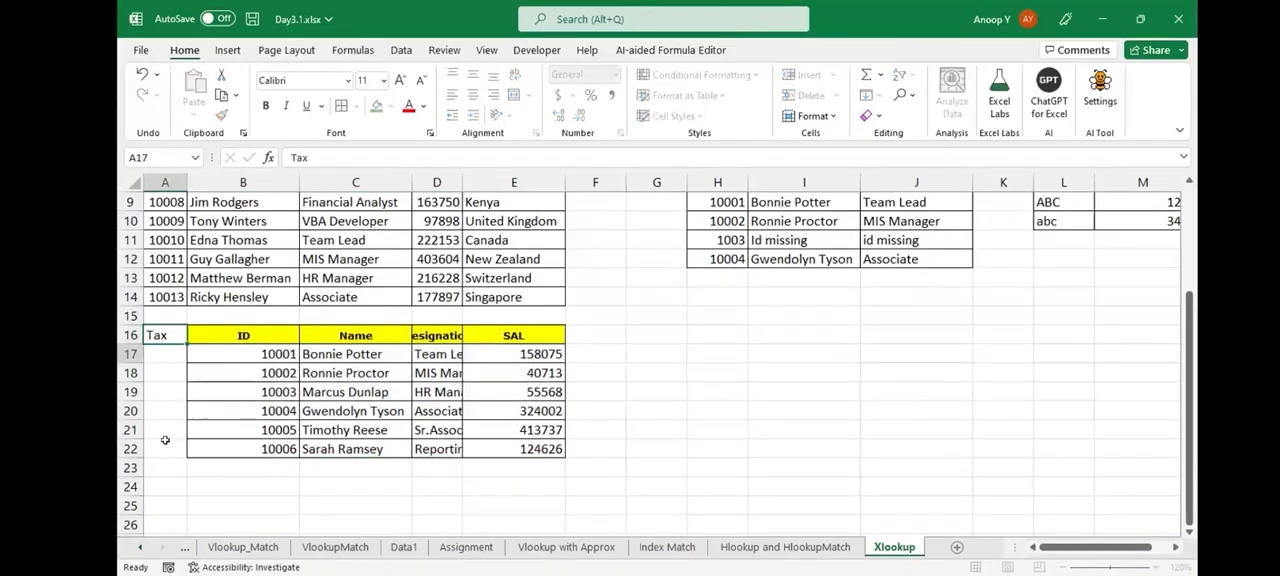
key(Up)
key(shift+Right)
key(ctrl+c)
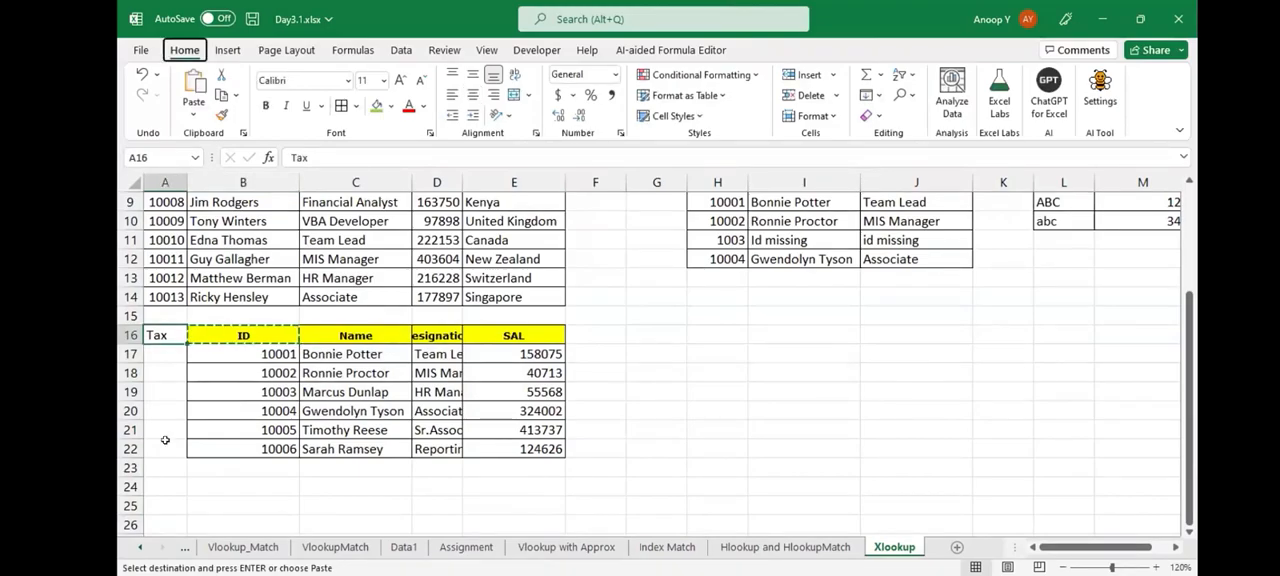
key(h)
key(v)
key(r)
- Calculate tax as 14% of salary with =E17*14% in A17 and fill the formula down to A22
key(Down)
text(=)
key(Right)
key(Right)
key(Right)
key(Right)
key(Right)
key(Left)
text(*)
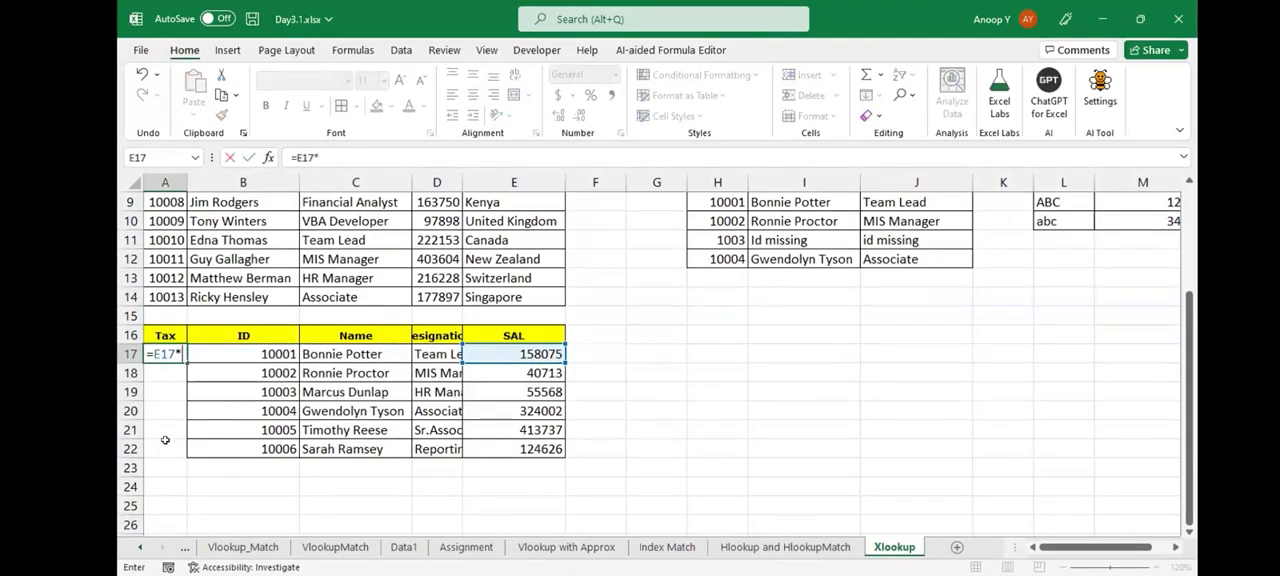
text(14%)
key(ctrl+Return)
key(shift+Down)
key(shift+Down)
key(shift+Down)
key(shift+Down)
key(shift+Down)
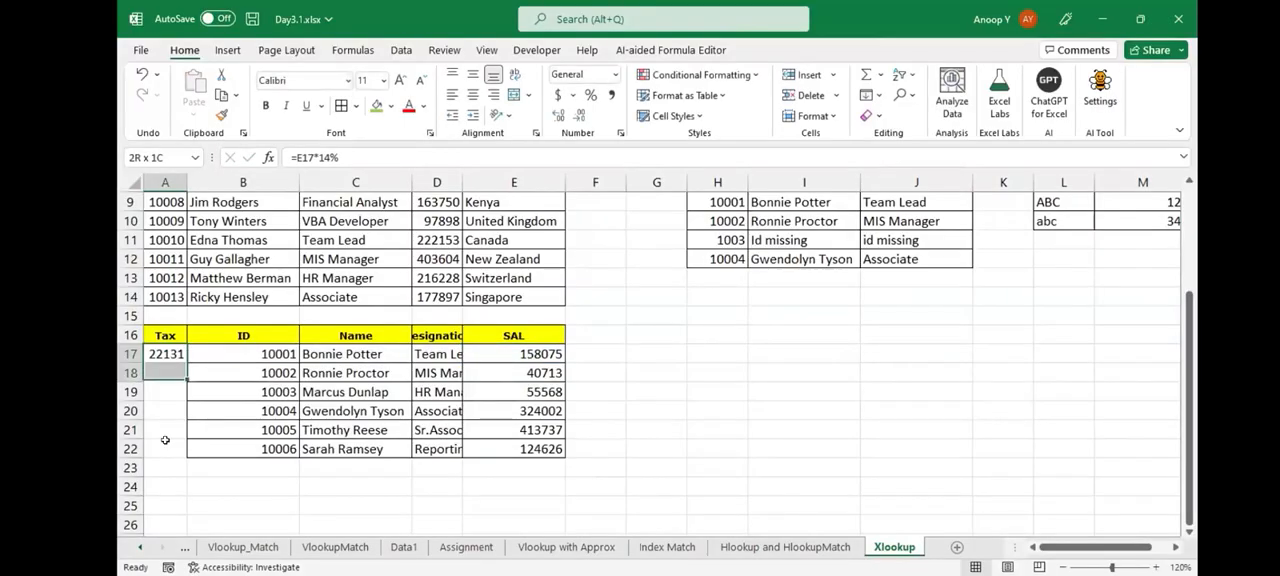
key(ctrl+d)
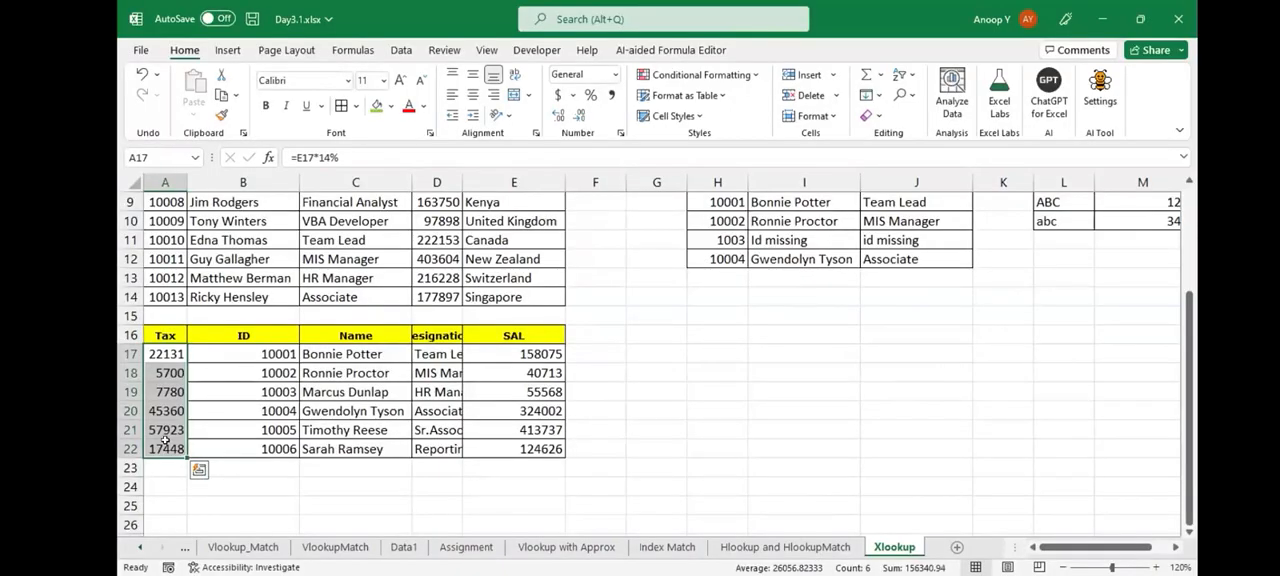
- AutoFit the column widths of the whole sheet
key(ctrl+a)
key(ctrl+a)
key(alt+h)
key(o)
key(i)
key(Left)
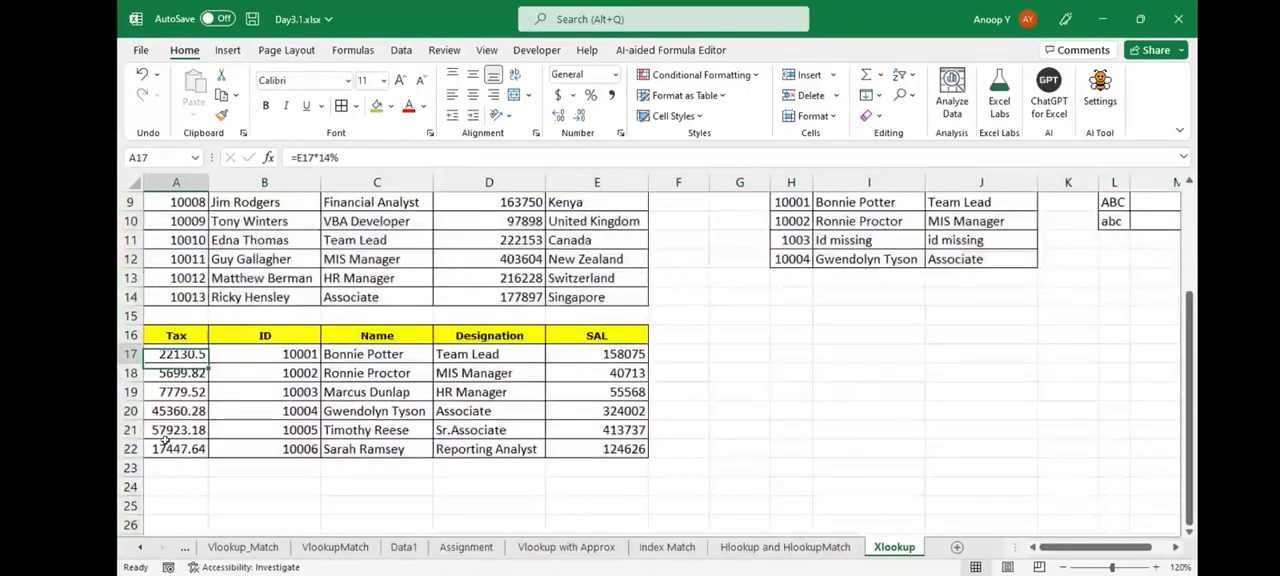
- Copy the ID column of the second table, B16:B22, to H16 to start a new lookup table
key(Up)
key(Up)
key(Up)
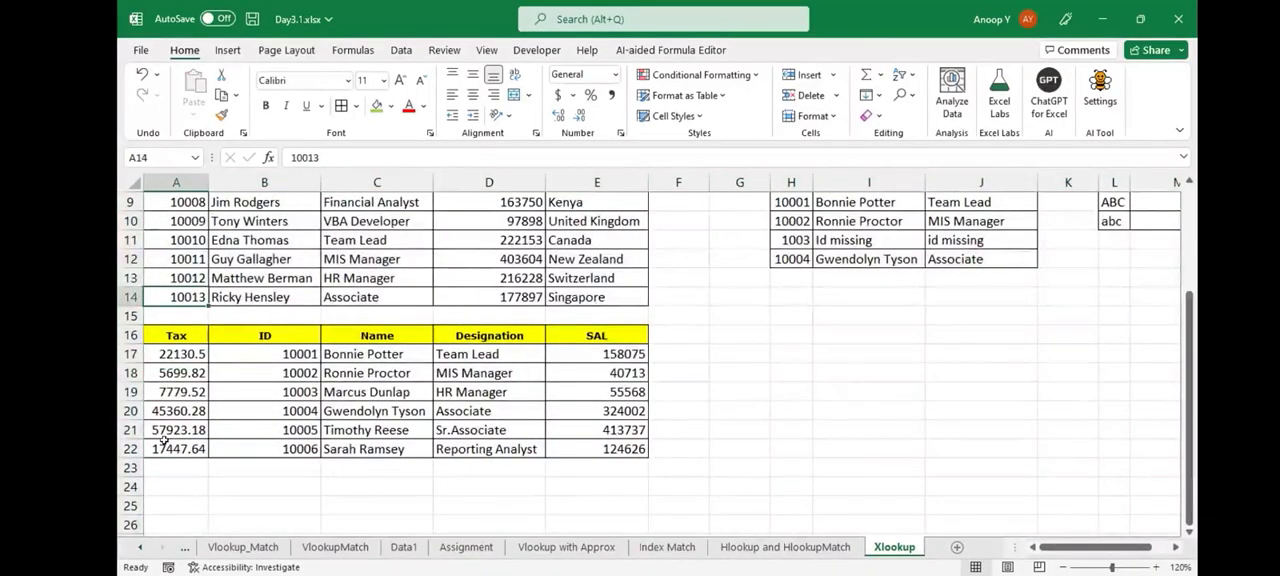
key(Down)
key(Down)
key(Right)
key(ctrl+shift+Down)
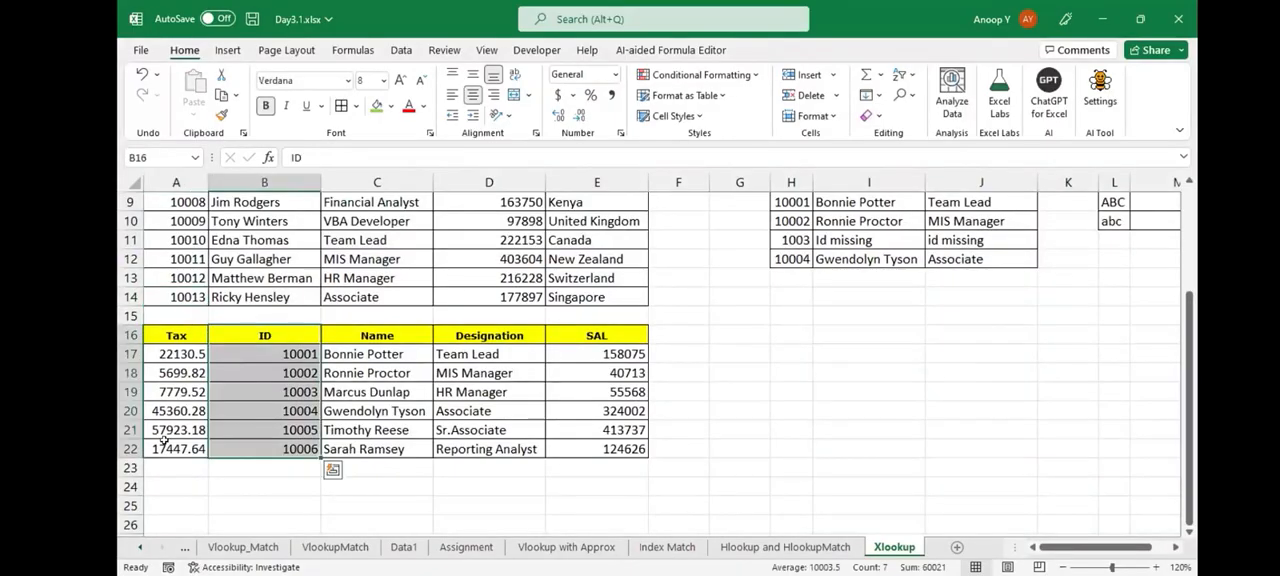
key(ctrl+c)
key(Right)
key(Right)
key(Right)
key(Right)
key(Right)
key(Right)
key(ctrl+v)
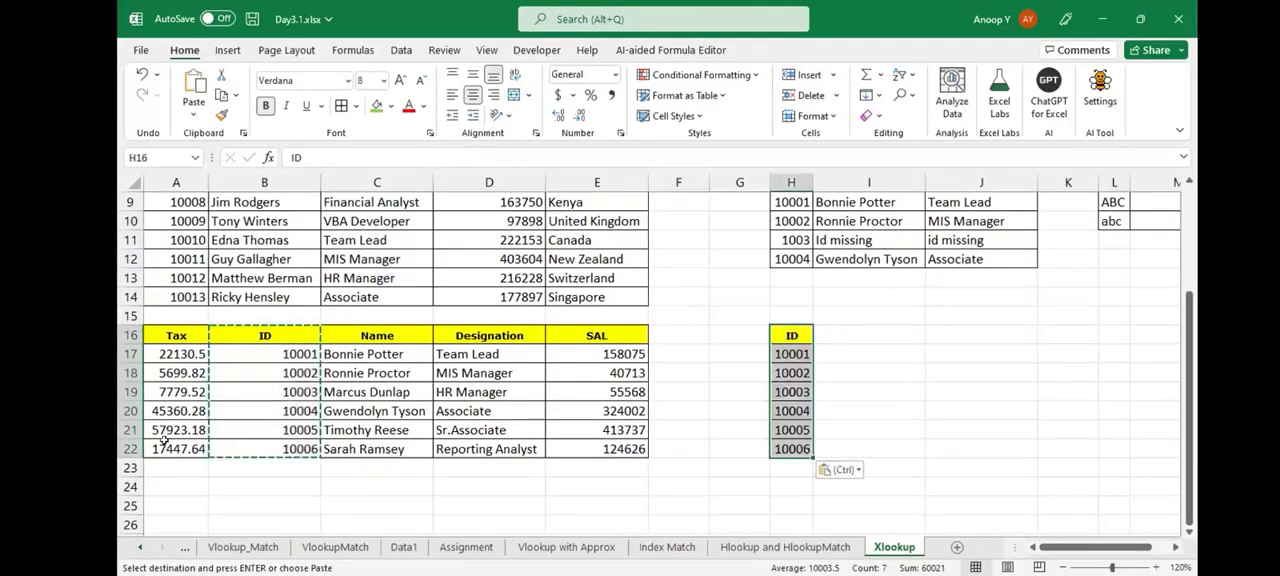
- Copy the Name header from C16 to I16 in the new lookup table
key(Left)
key(Left)
key(Left)
key(Left)
key(Left)
key(ctrl+c)
key(Right)
key(Right)
key(Right)
key(Right)
key(Right)
key(Right)
key(ctrl+v)
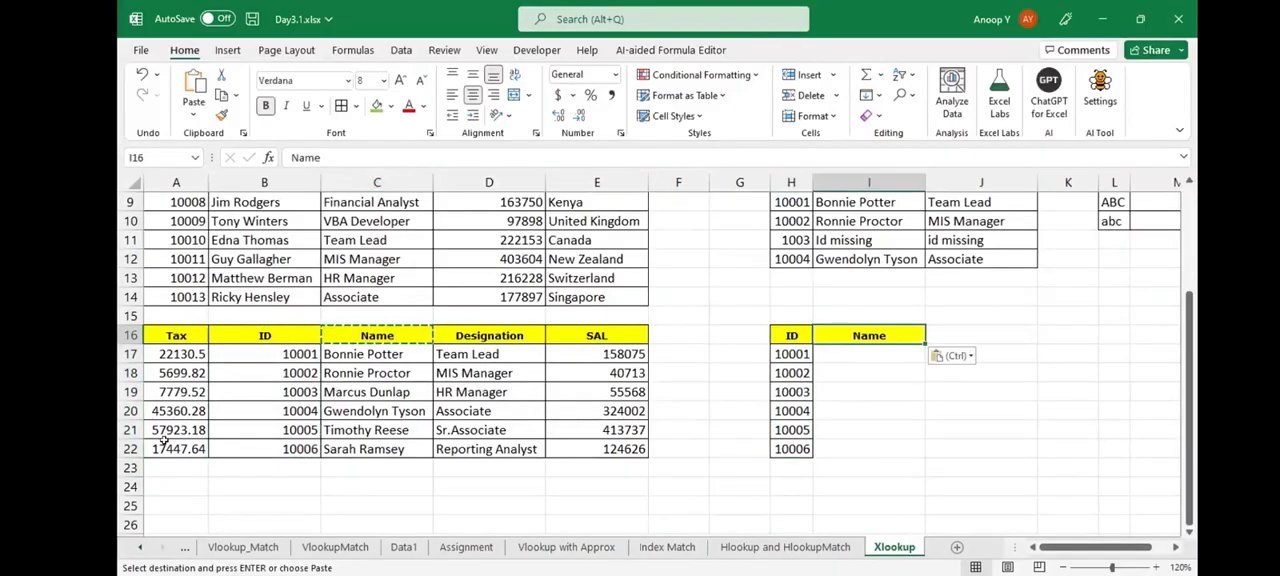
- Copy the Tax header from A16 to J16 in the new lookup table
click(188, 327)
key(ctrl+c)
key(Right)
key(Right)
key(Right)
key(Right)
key(Right)
key(Right)
key(Right)
key(Right)
key(Right)
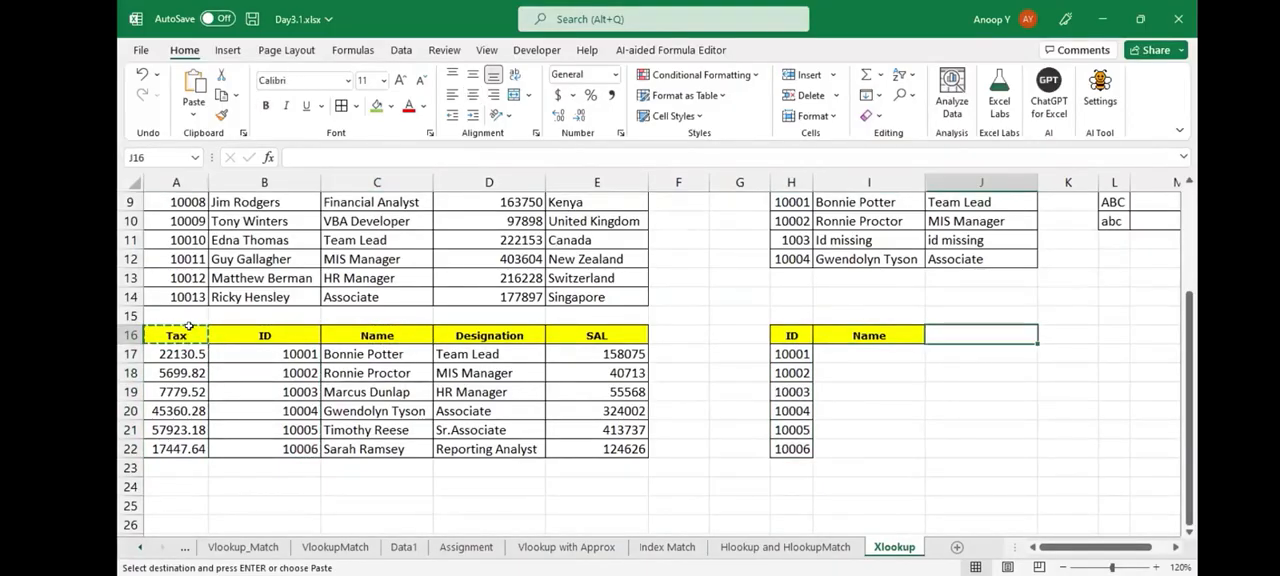
key(ctrl+v)
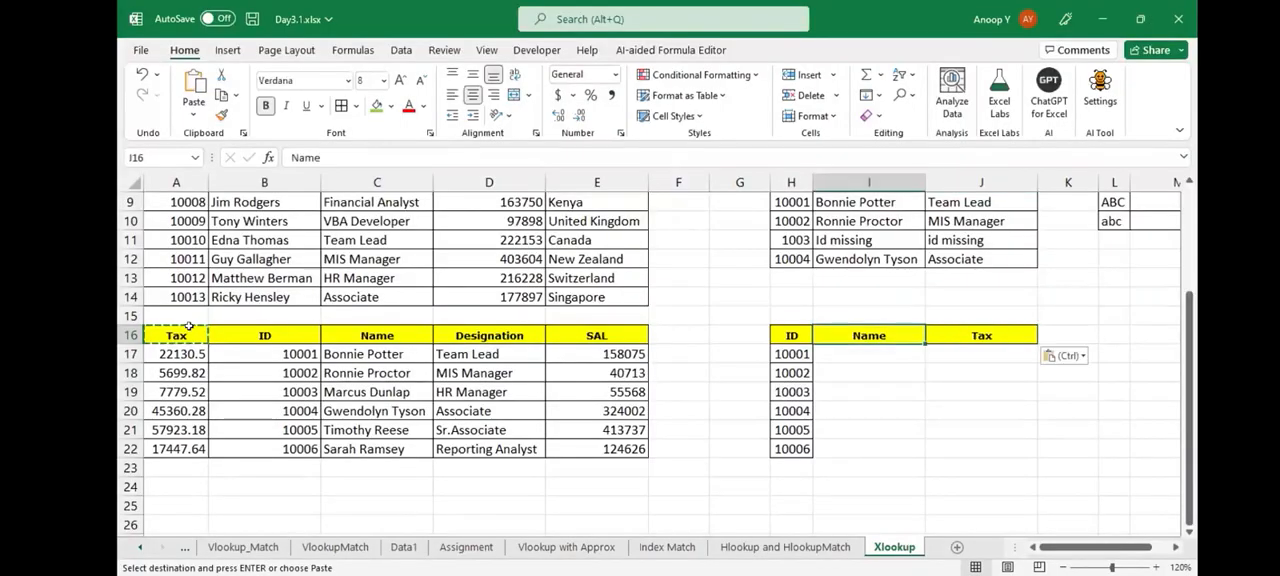
- Apply all borders to the new lookup table H16:J22
key(Left)
key(ctrl+shift+Right)
key(ctrl+shift+Down)
key(alt)
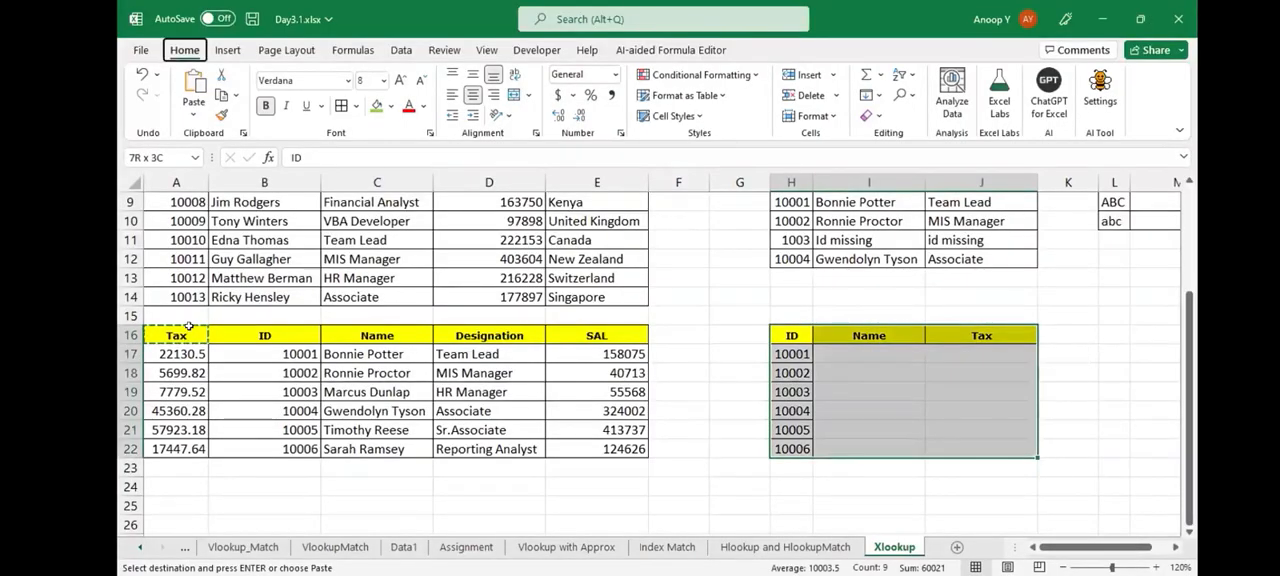
key(h)
key(b)
key(a)
- Start an XLOOKUP formula in I17 with H17 as the lookup value and $B$17:$B$22 as the absolute lookup array
key(Down)
key(Right)
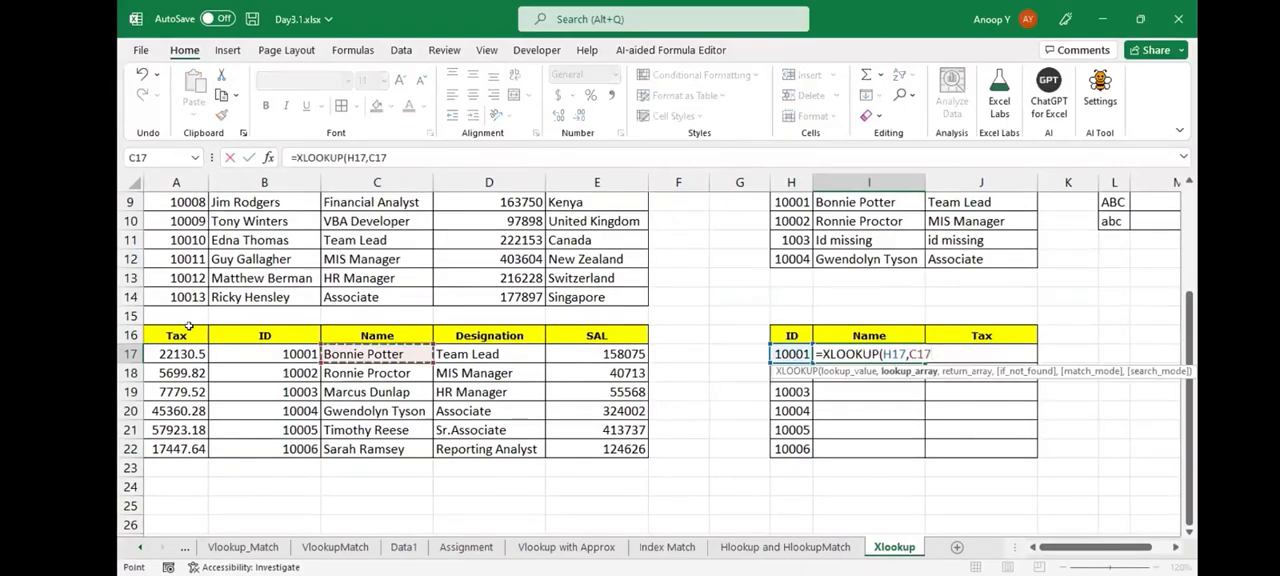
key(Left)
key(ctrl+shift+Down)
key(F4)
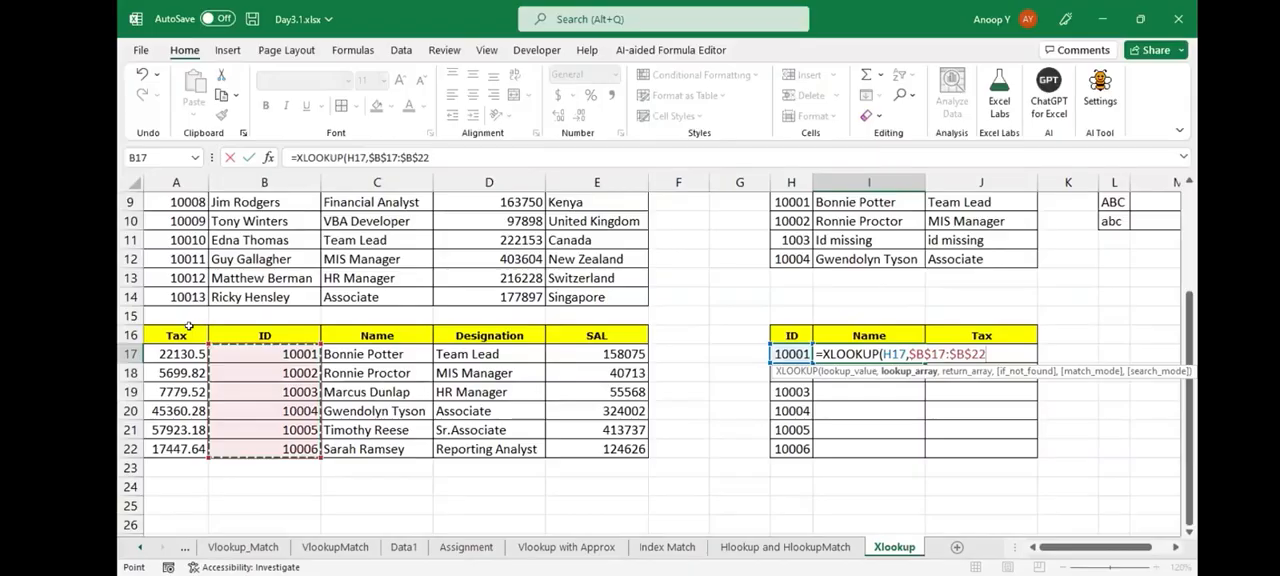
- Finish the I17 formula with the absolute return array $C$17:$C$22
text(,)
key(ctrl+Left)
key(ctrl+Left)
key(Left)
key(Left)
key(ctrl+shift+Down)
key(F4)
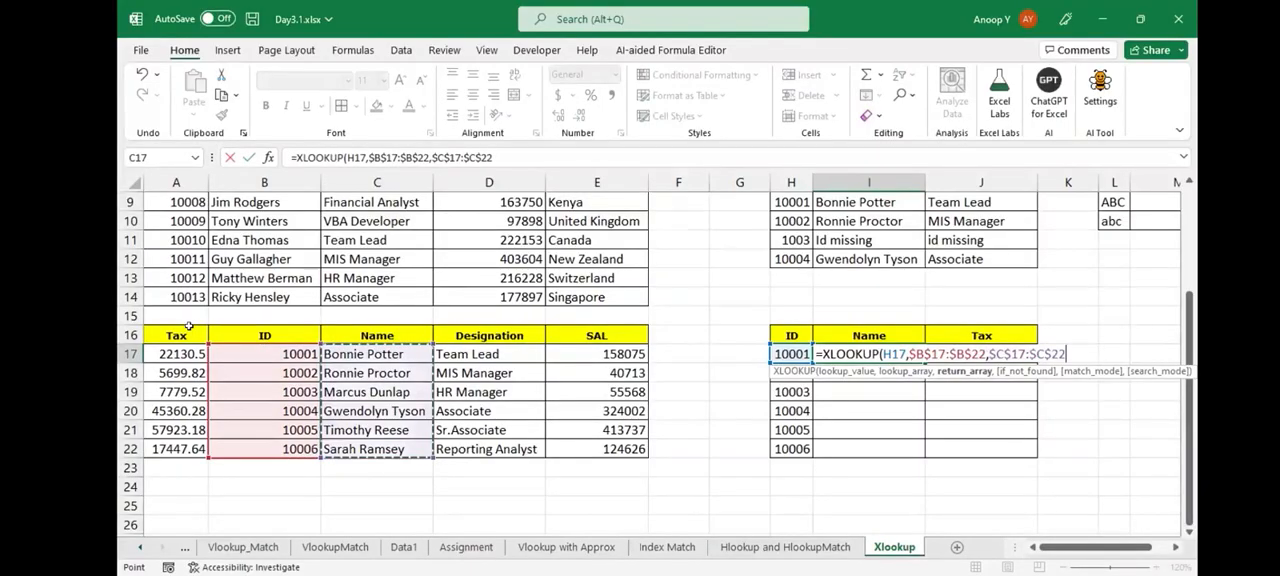
key(ctrl+Return)
- Fill the Name XLOOKUP formula from I17 down to I22
key(shift+Down)
key(shift+Down)
key(shift+Down)
key(shift+Down)
key(shift+Down)
key(ctrl+d)
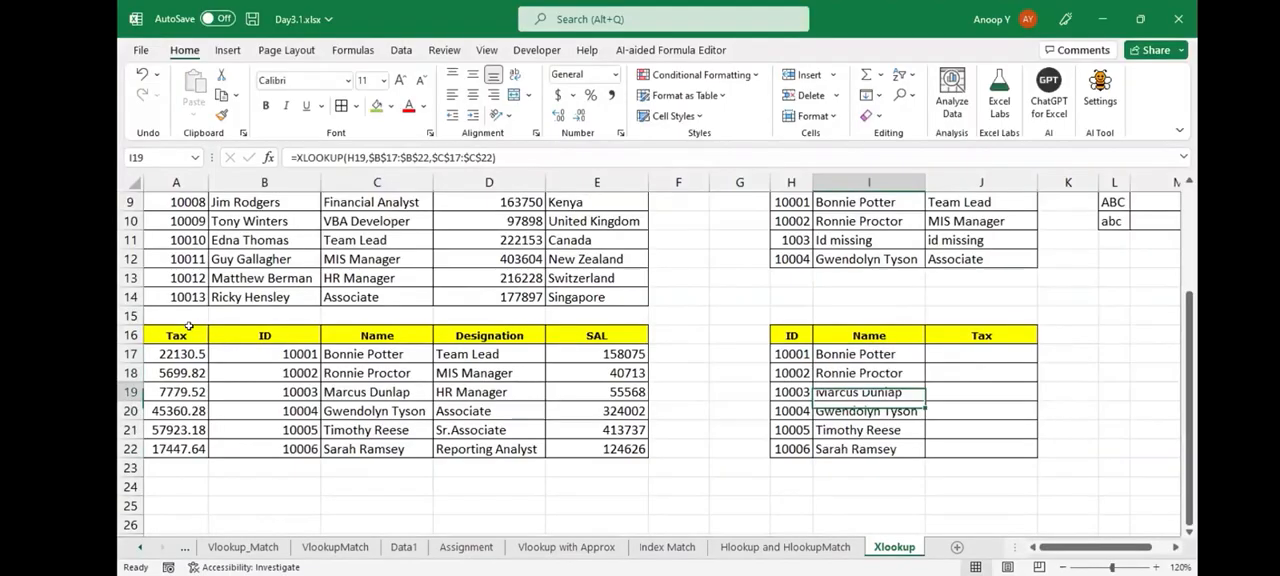
- Enter =XLOOKUP(H17,$B$17:$B$22,$A$17:$A$22) in J17 to retrieve the Tax by ID
key(Right)
text(=)
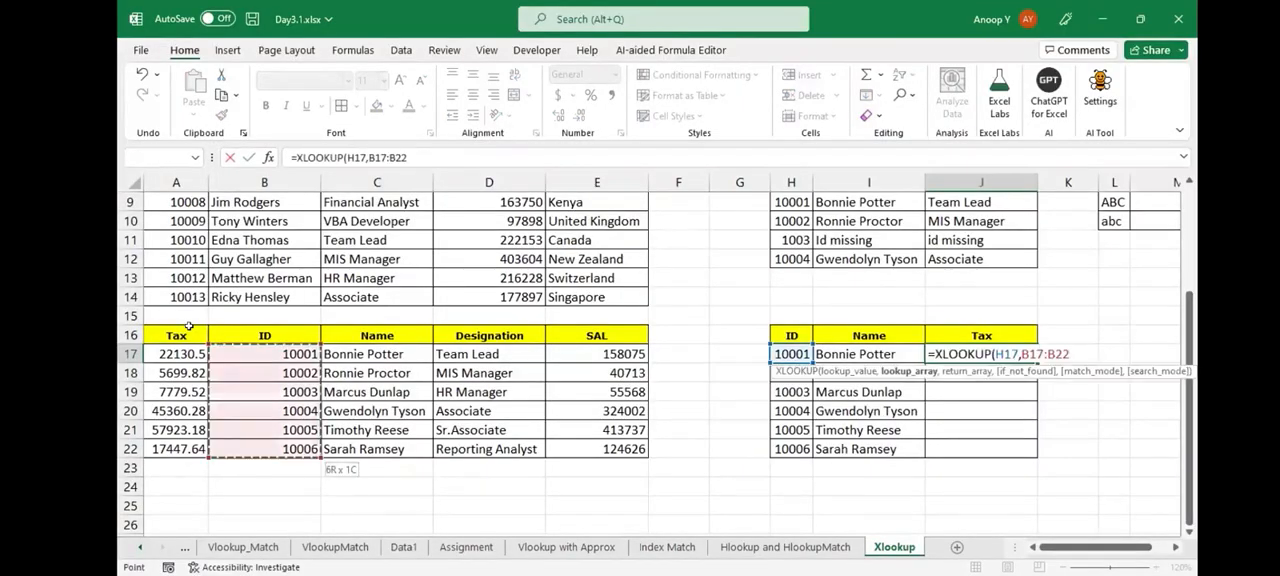
key(F4)
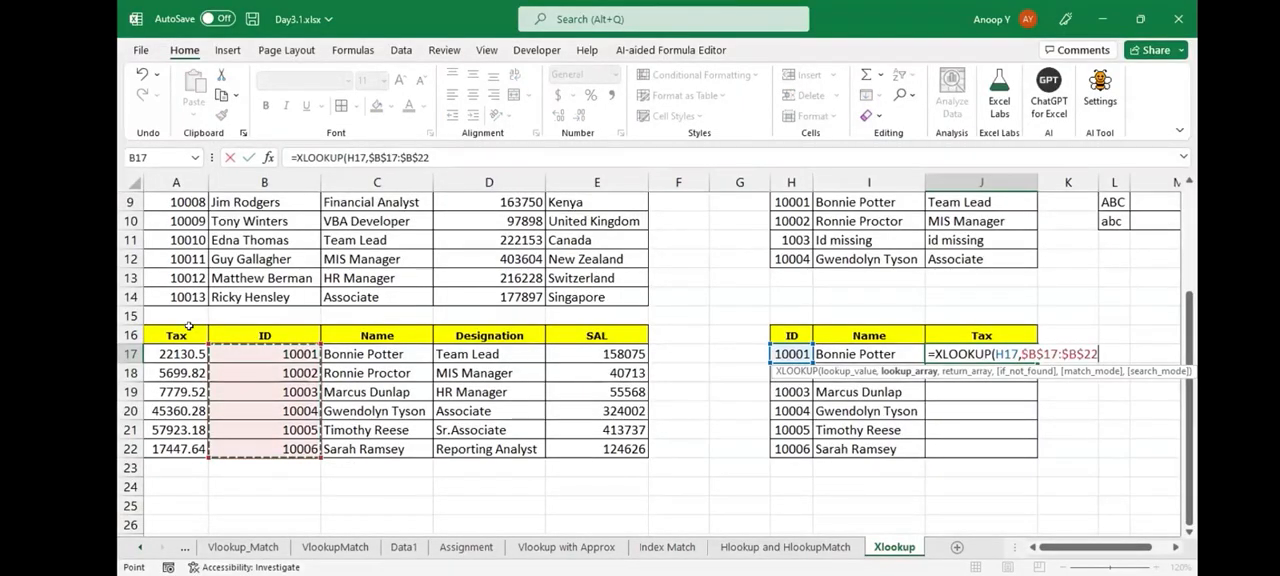
text(,)
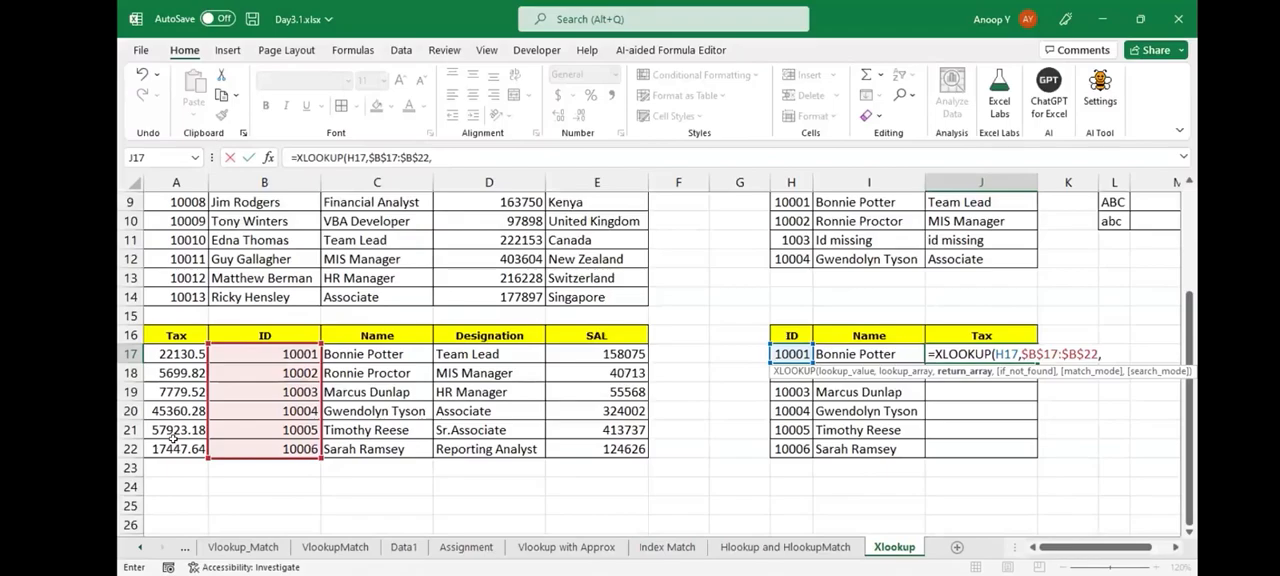
drag(173, 354, 173, 438)
key(F4)
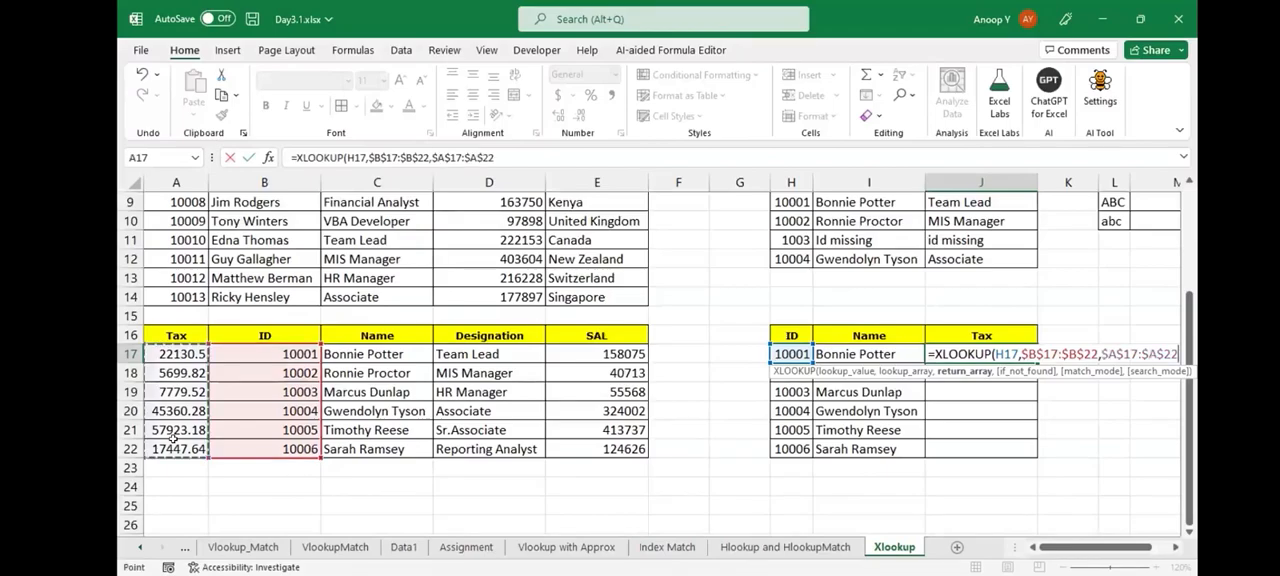
key(Return)
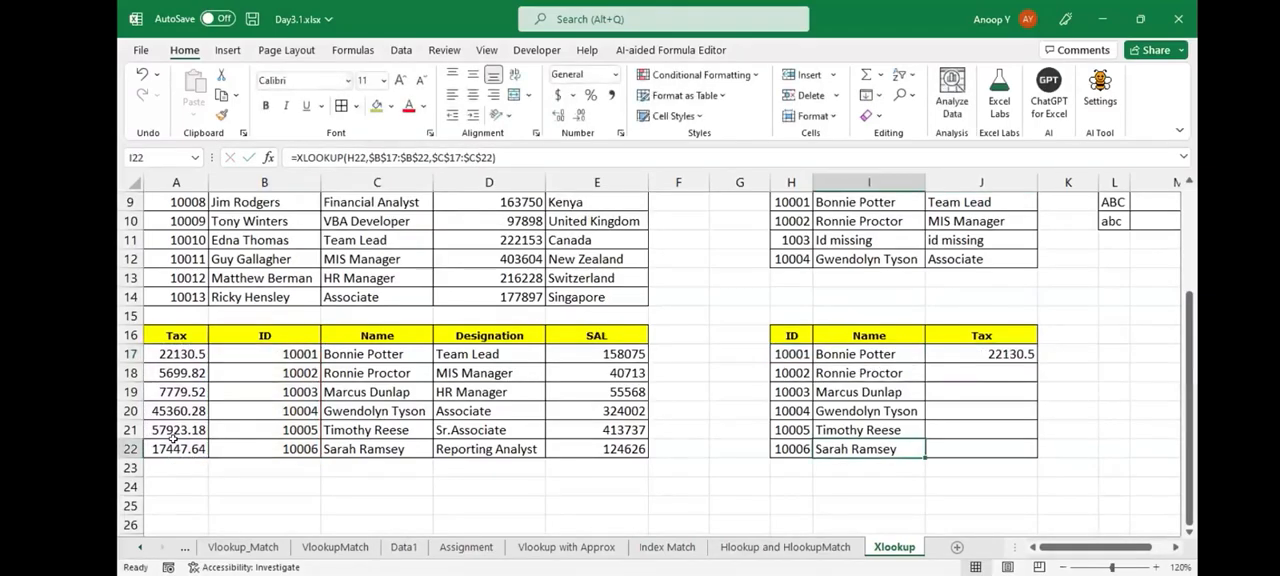
- Fill the Tax XLOOKUP formula from J17 down to J22 and select the filled range J17:J22
key(Right)
key(ctrl+shift+Up)
key(ctrl+d)
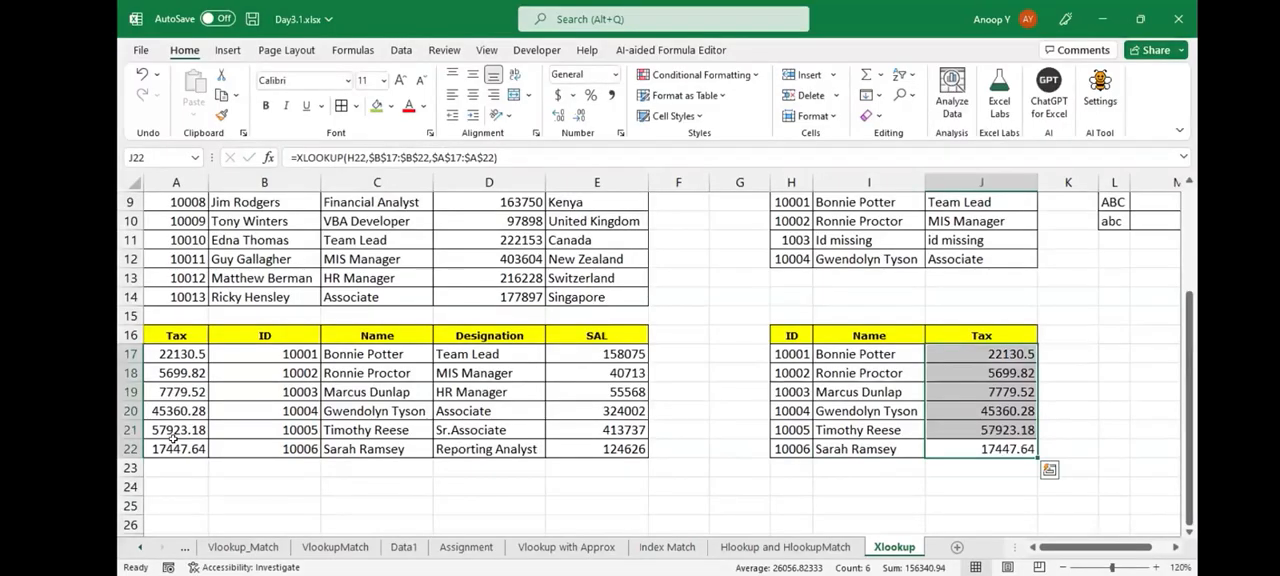
key(ctrl+Up)
key(Down)
key(ctrl+shift+Down)
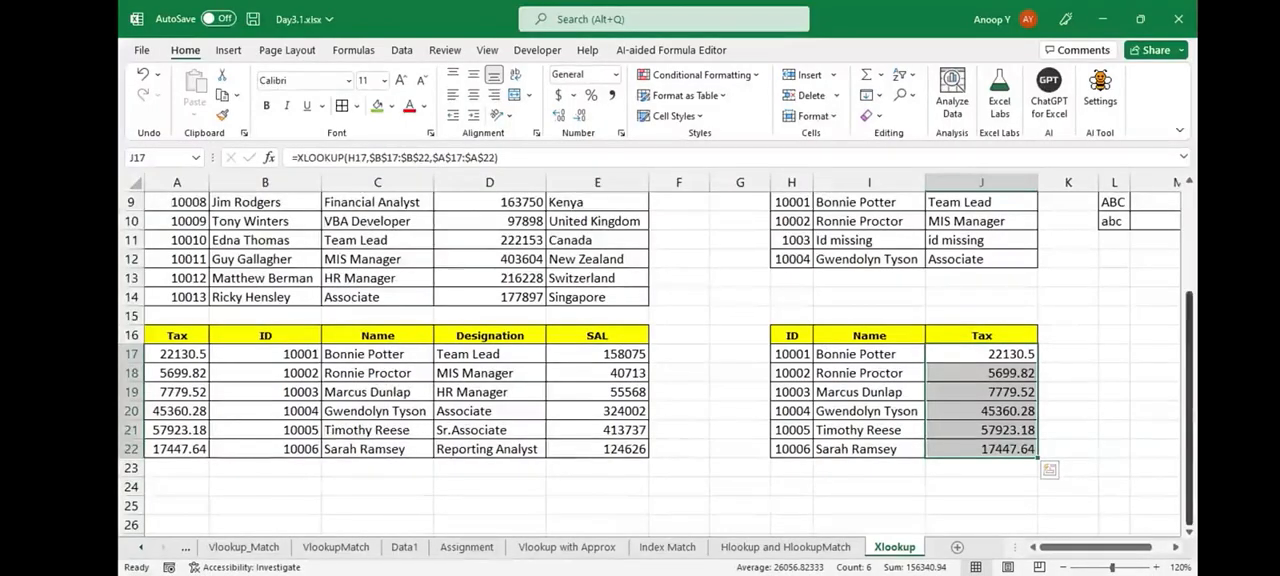
- On the Index sheet, add number 11 in A11 with the formatting of the cell above
scroll(660, 350, up, 3)
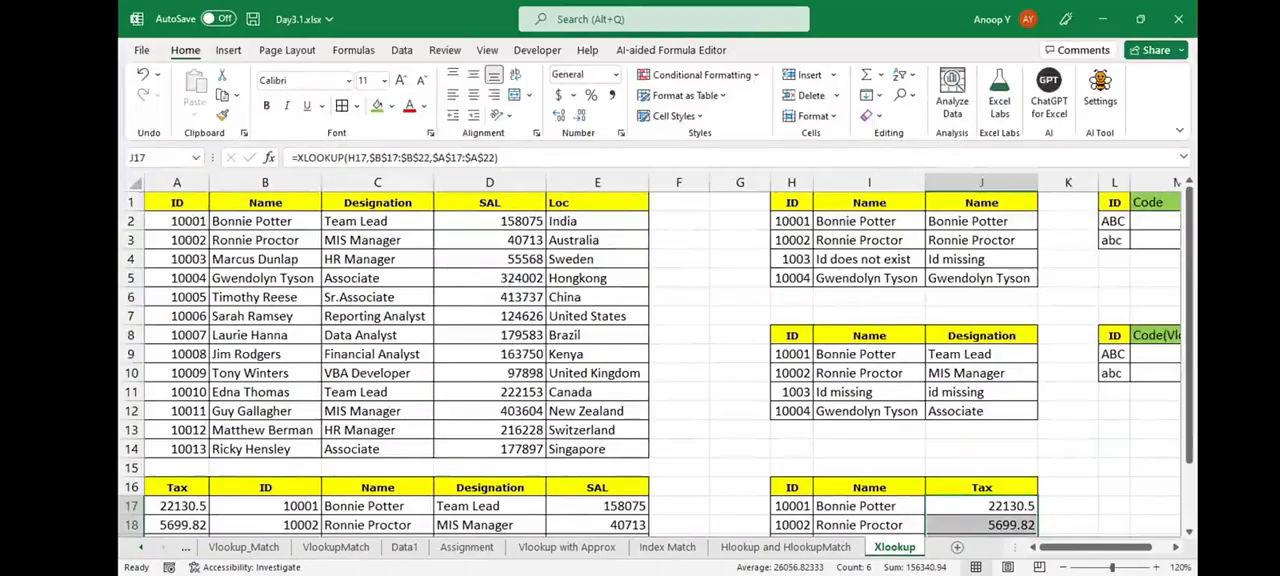
click(185, 552)
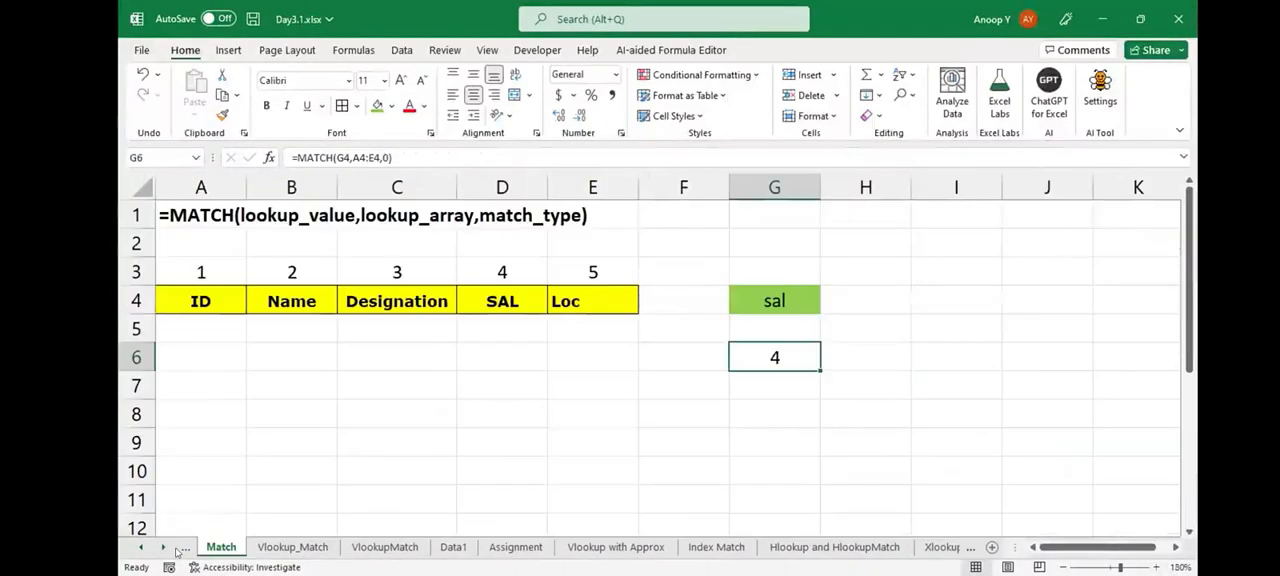
click(179, 551)
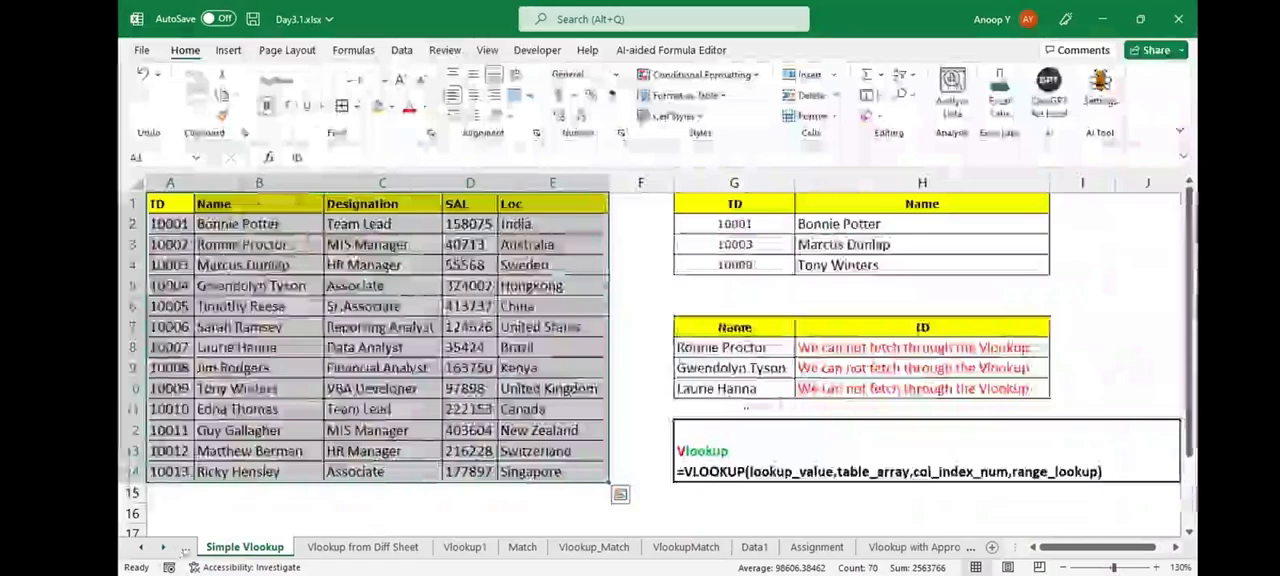
click(184, 551)
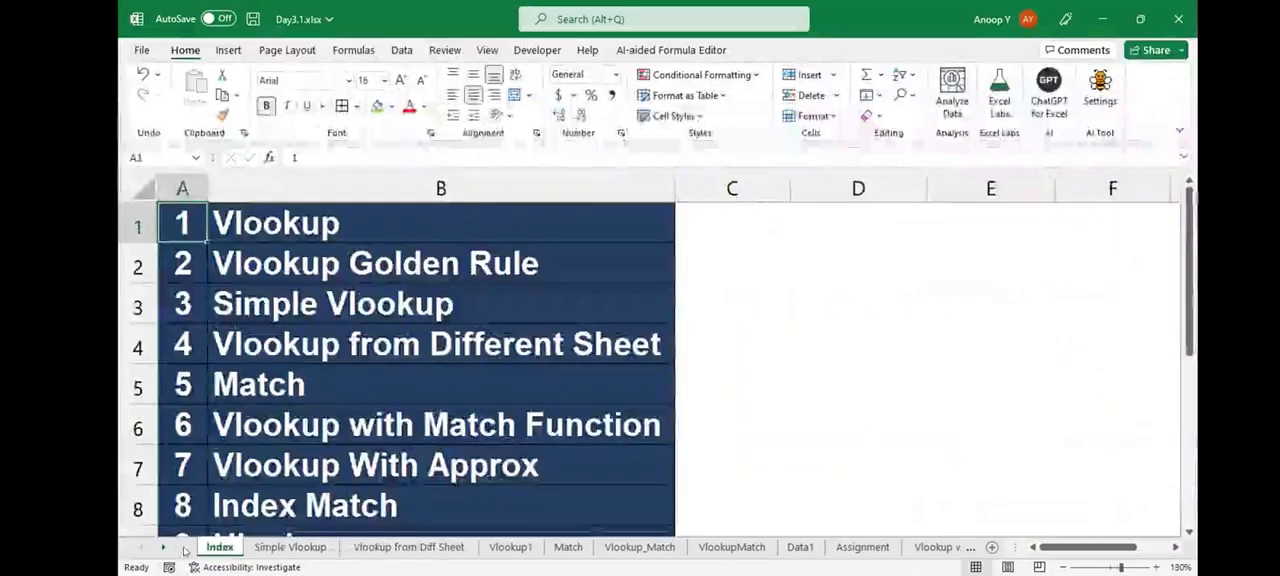
key(Down)
key(Down)
key(Down)
key(Left)
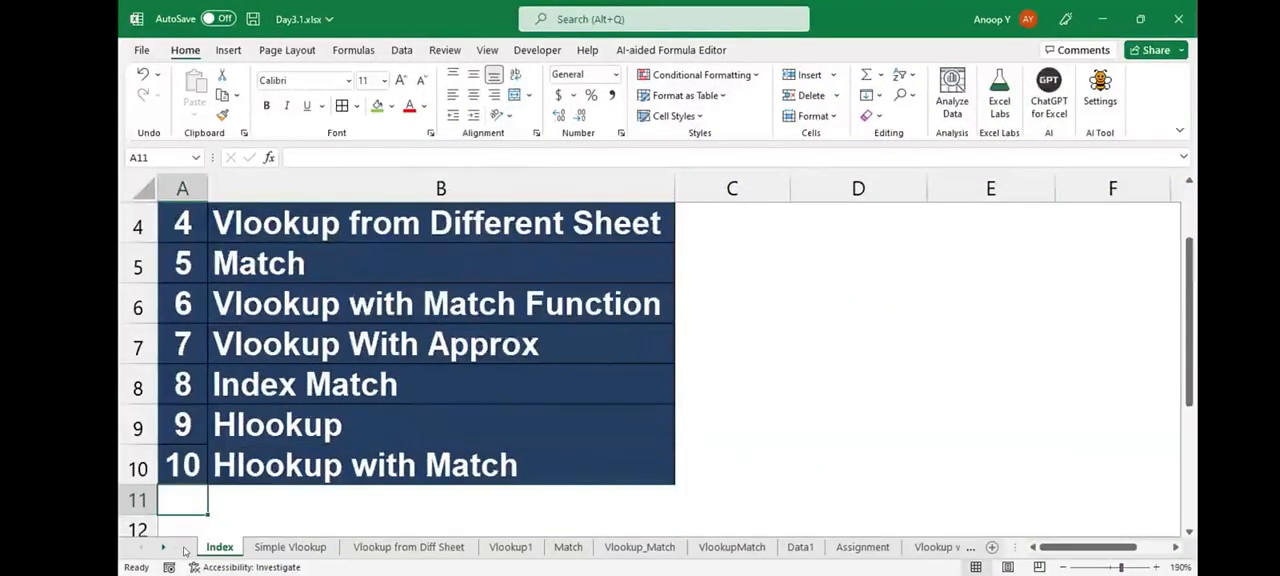
key(ctrl+d)
text(11)
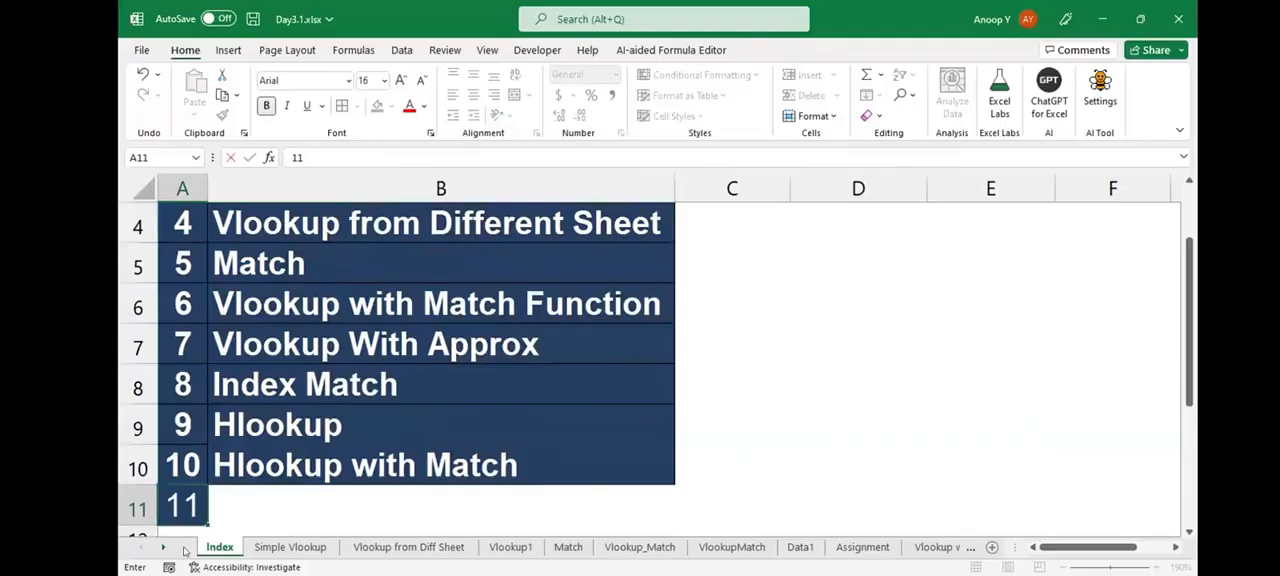
- Enter the topic title Xlookup in B11 of the Index sheet
key(Tab)
text(Xloo)
text(up)
key(BackSpace)
key(BackSpace)
text(kup)
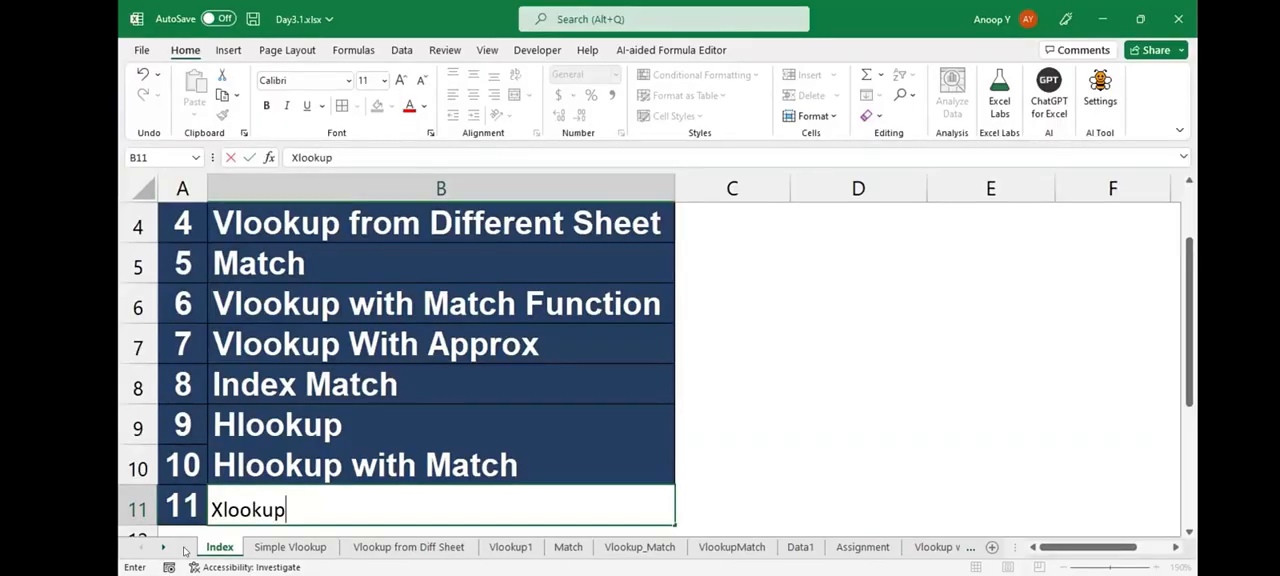
key(Return)
- Add number 12 in A12 of the topic list with the formatting of the cell above
key(ctrl+d)
text(12)
key(Tab)
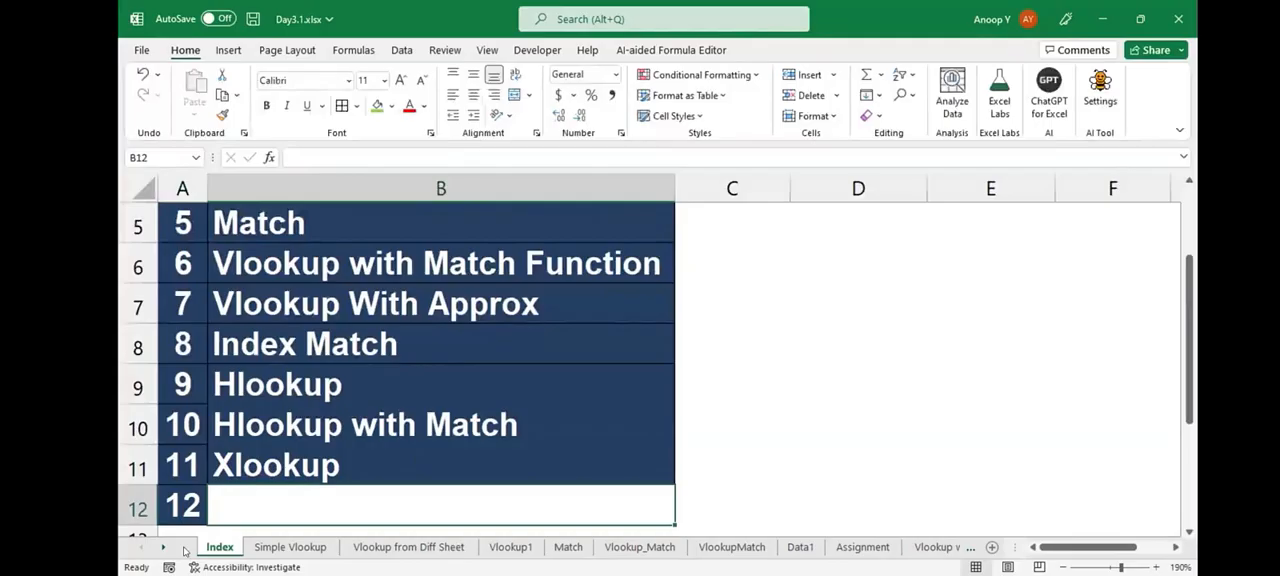
- Enter the topic title "Vlookup with IFError" in B12
text(V)
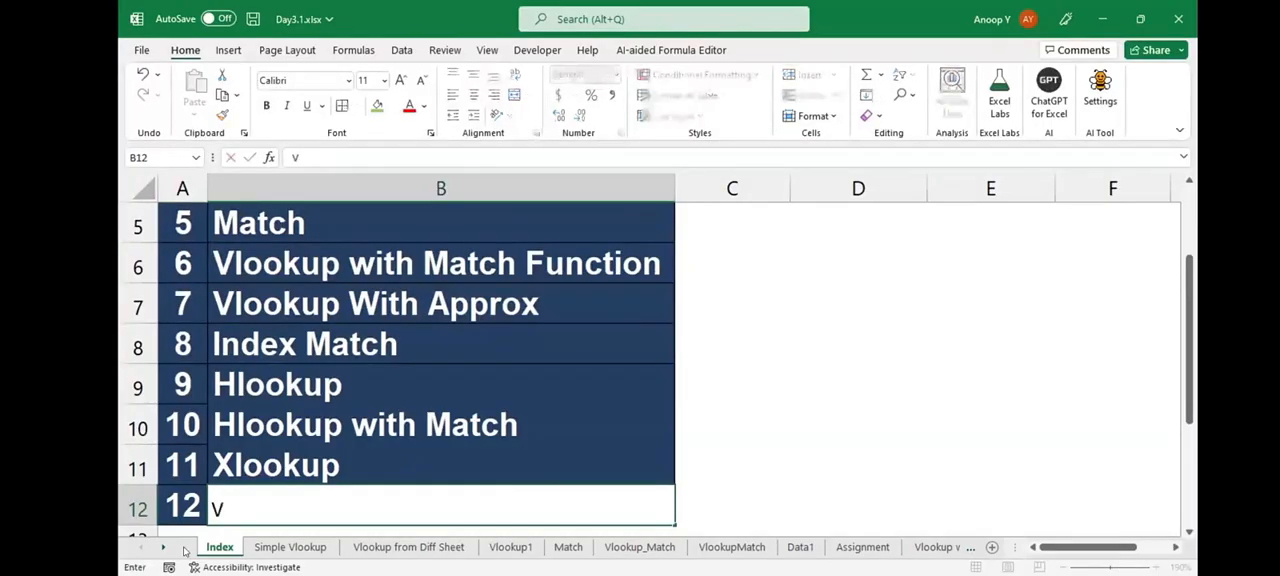
text(lookup w)
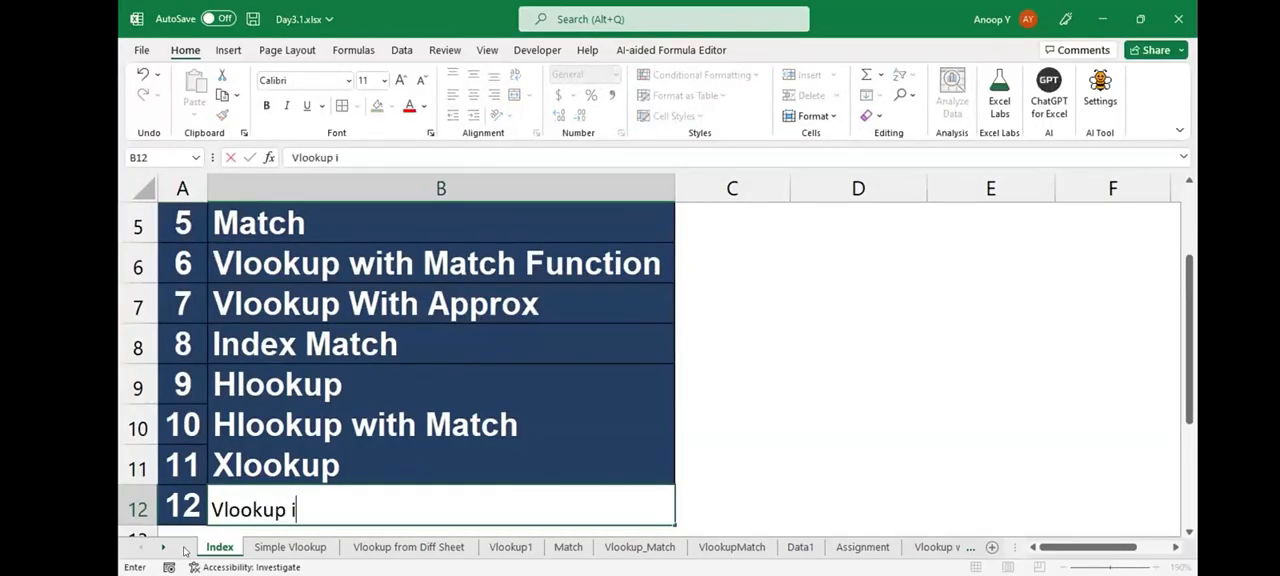
text(oy)
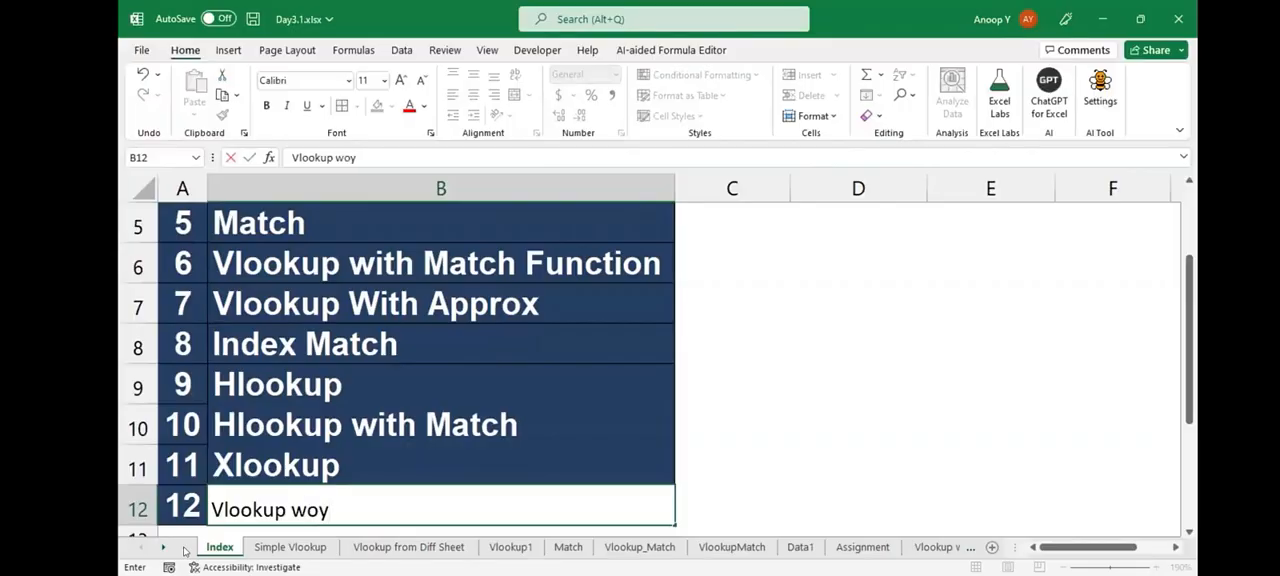
key(shift+Tab)
key(Tab)
key(F2)
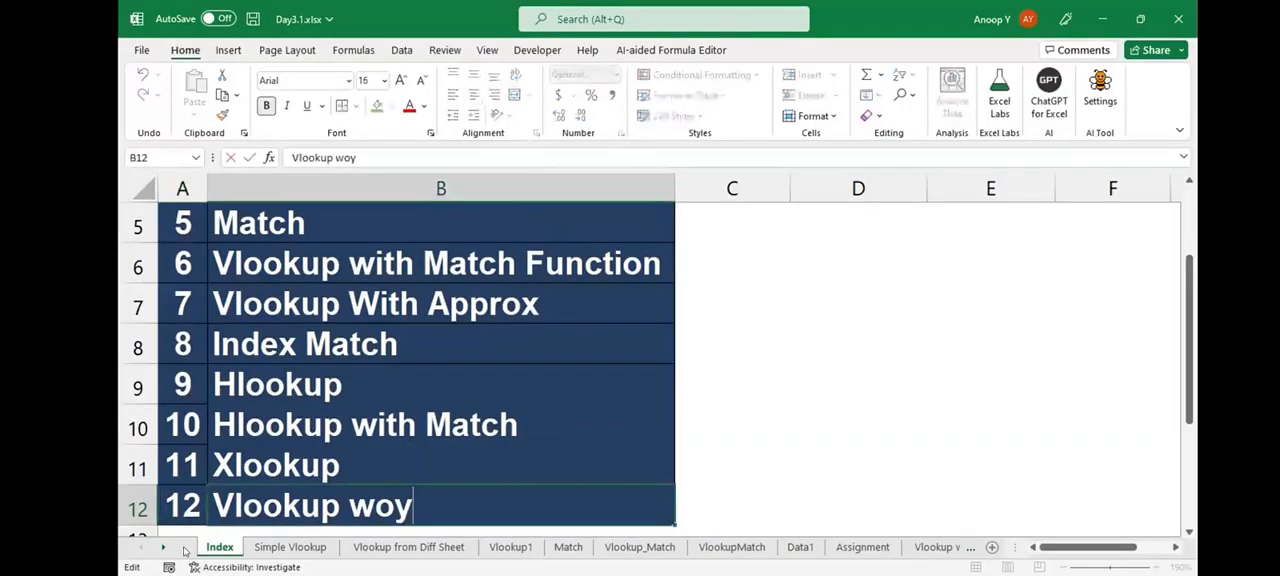
key(BackSpace)
key(BackSpace)
text(it)
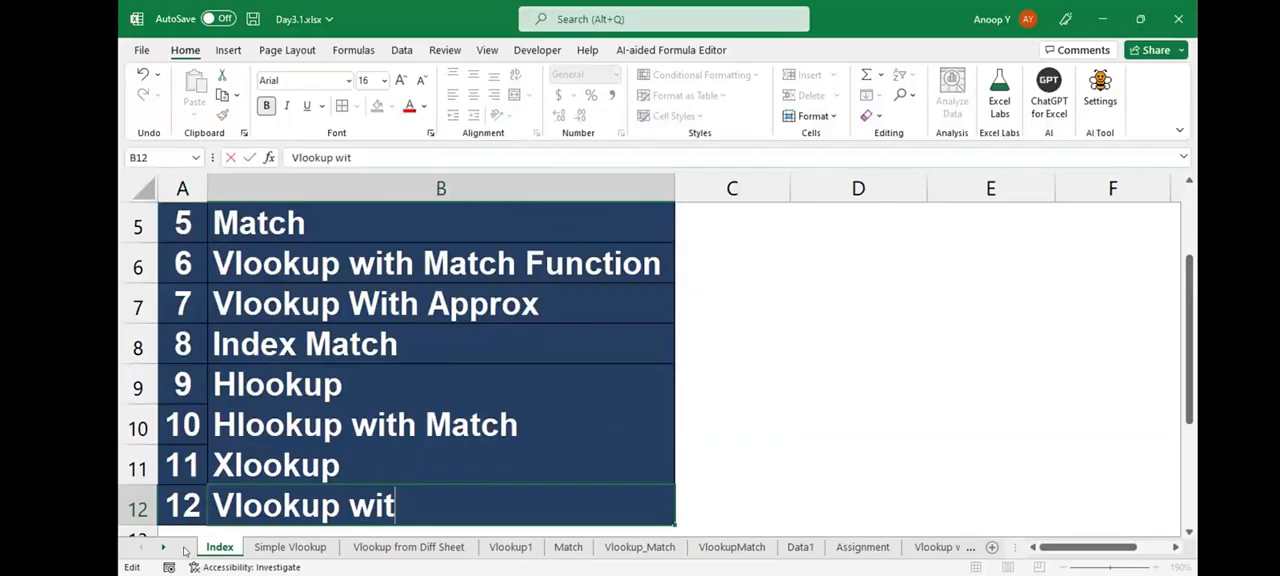
text(h IF)
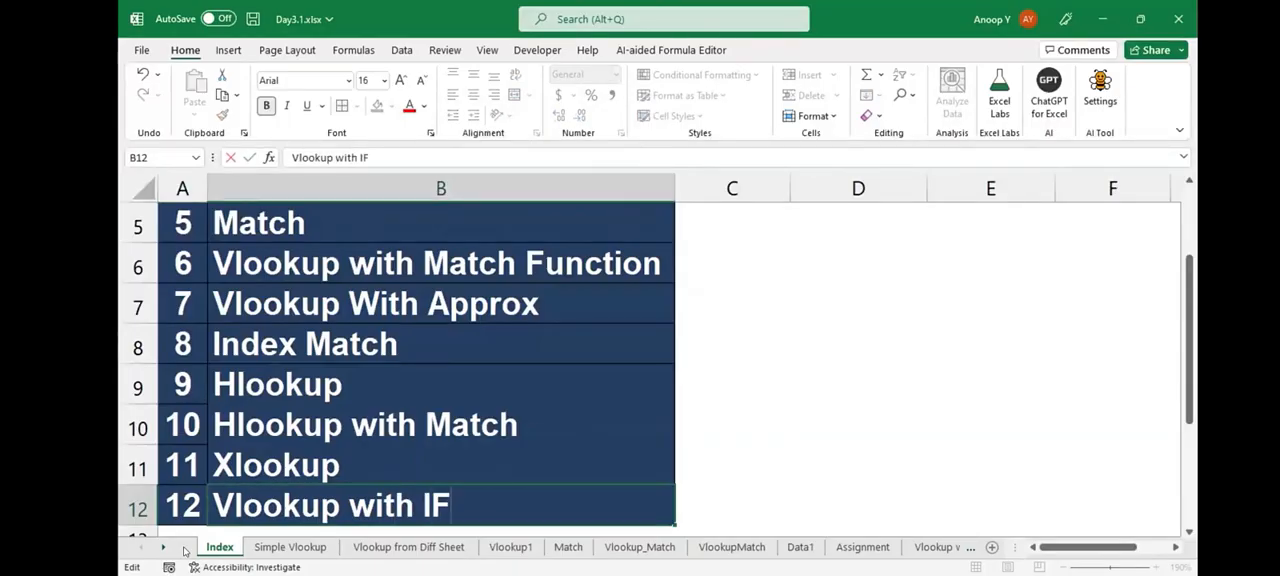
text(Error)
key(Return)
- Select the topic titles B9:B12, return to the start of the list and save the workbook
key(Up)
key(Up)
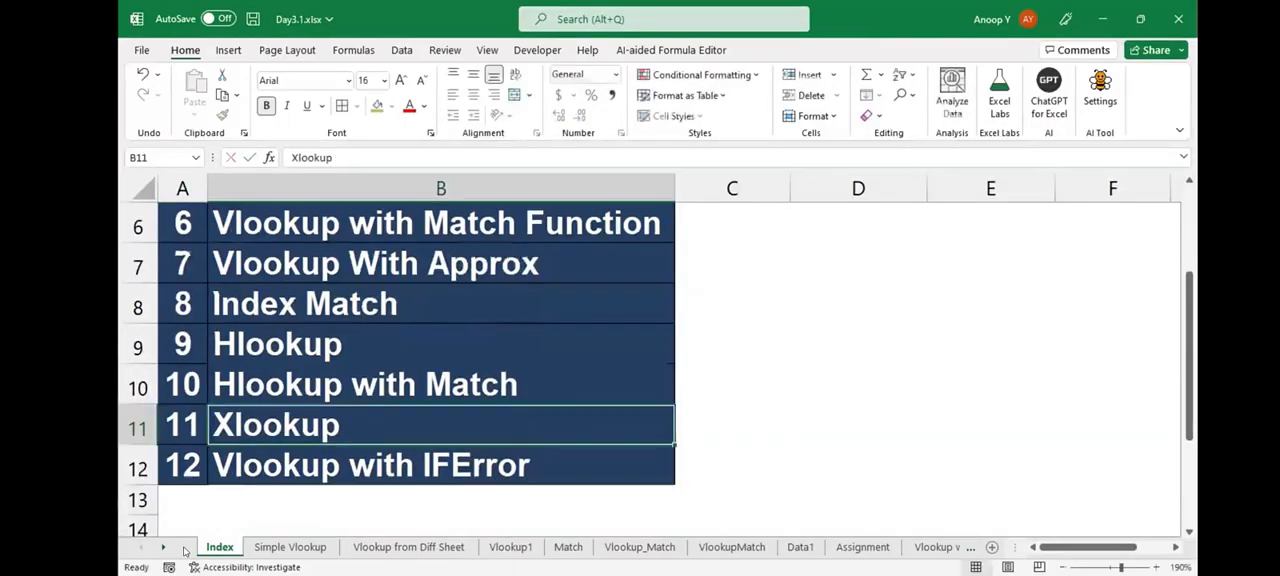
key(Up)
key(Up)
key(shift+Down)
key(shift+Down)
key(shift+Down)
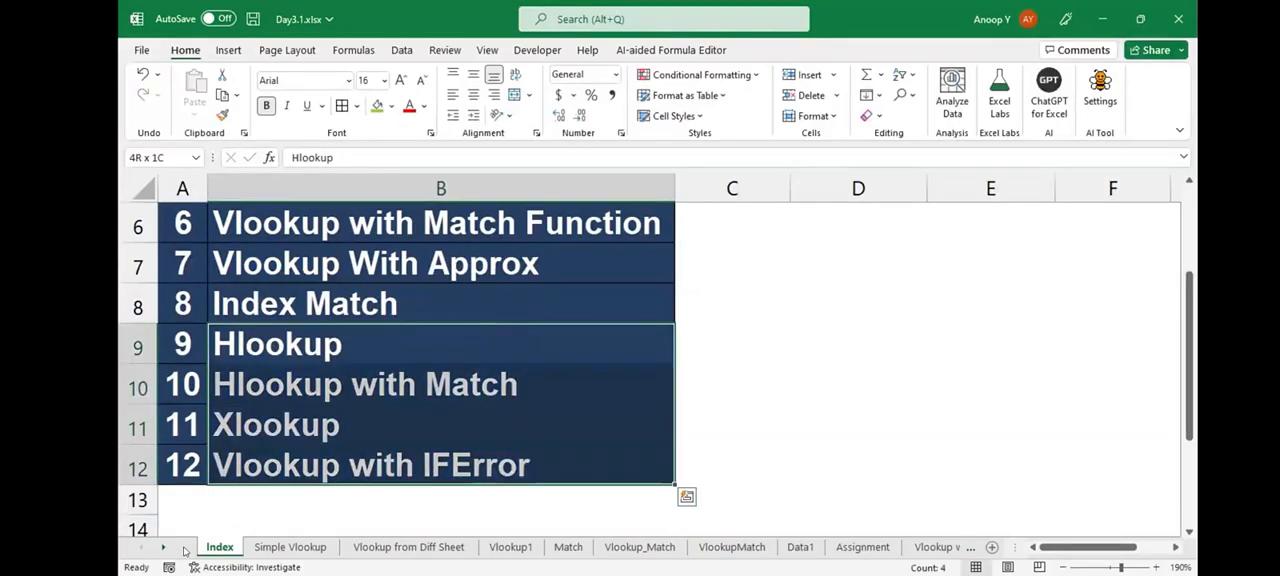
key(ctrl+Up)
key(ctrl+s)
- Go back to the Xlookup sheet and examine the arguments of the Tax formula in J17, especially its return array
click(168, 549)
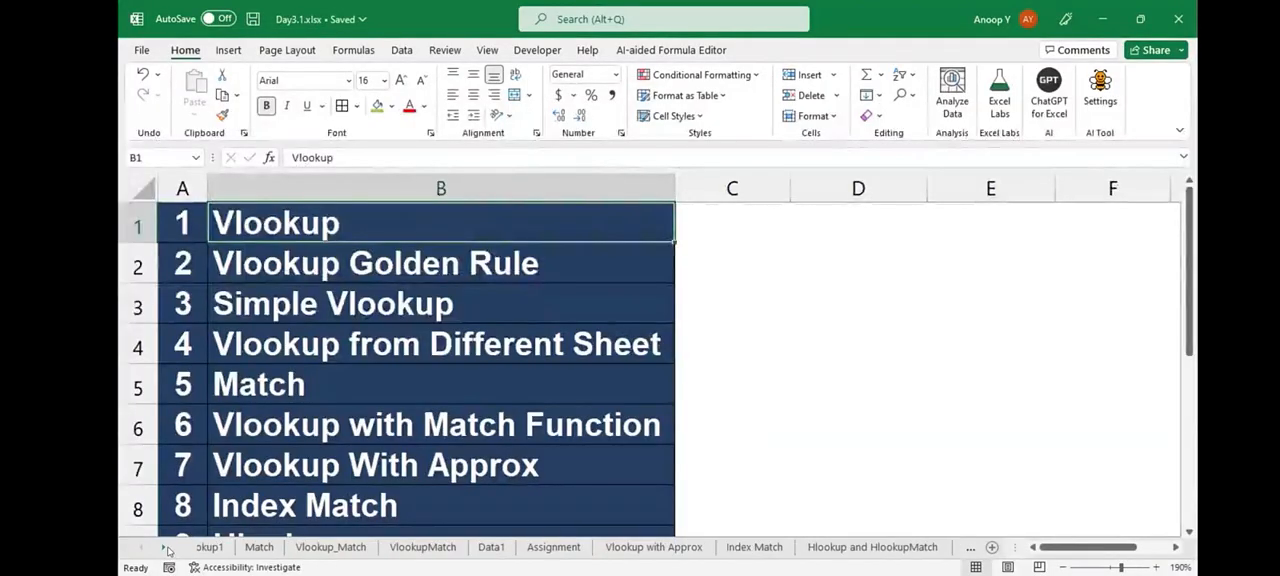
click(168, 549)
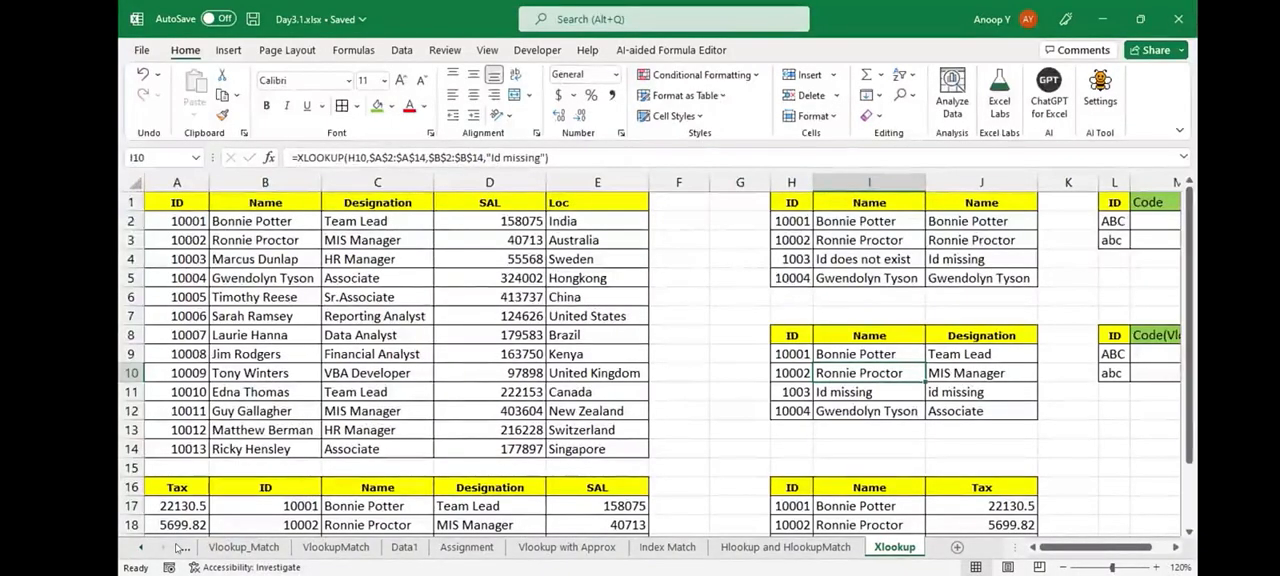
click(981, 506)
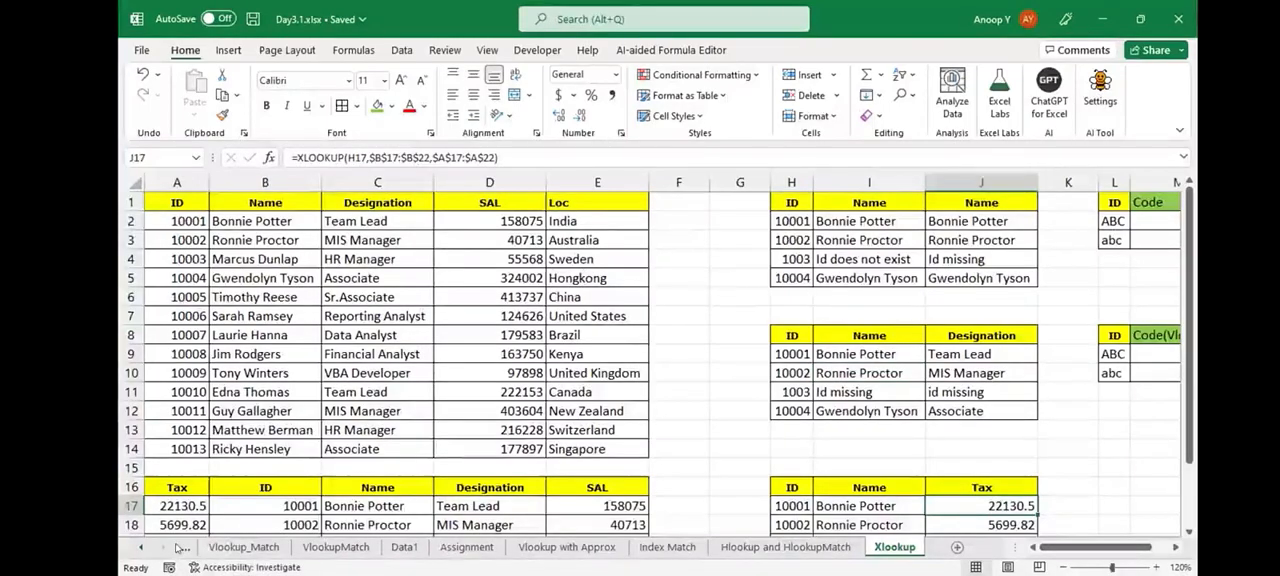
key(F2)
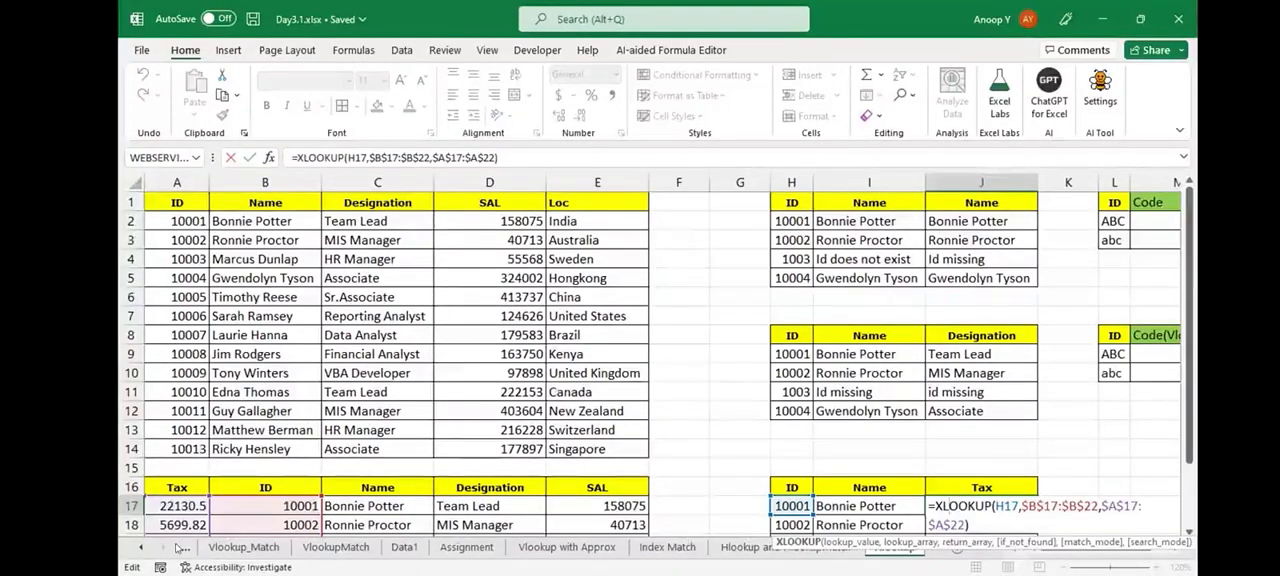
drag(935, 507, 966, 526)
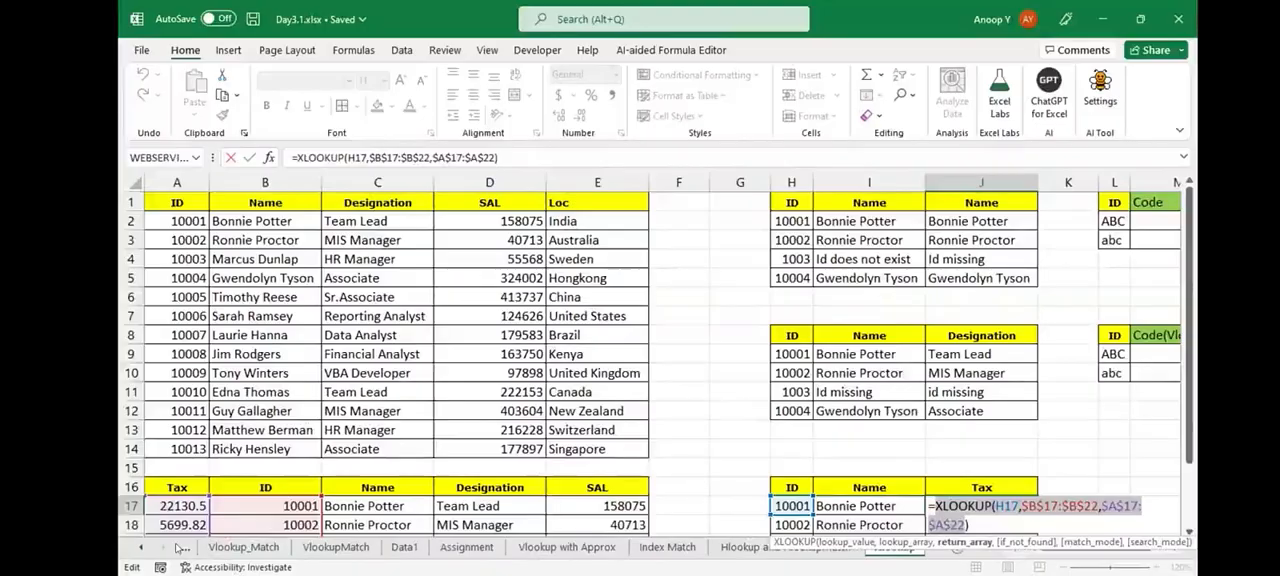
key(Right)
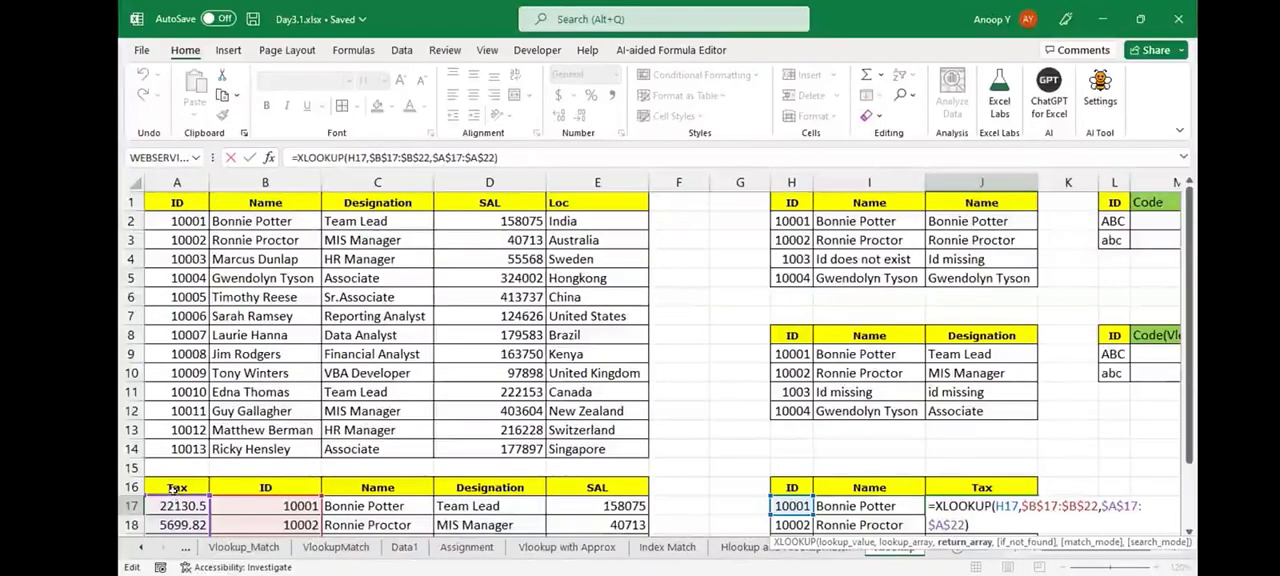
drag(1100, 506, 1124, 516)
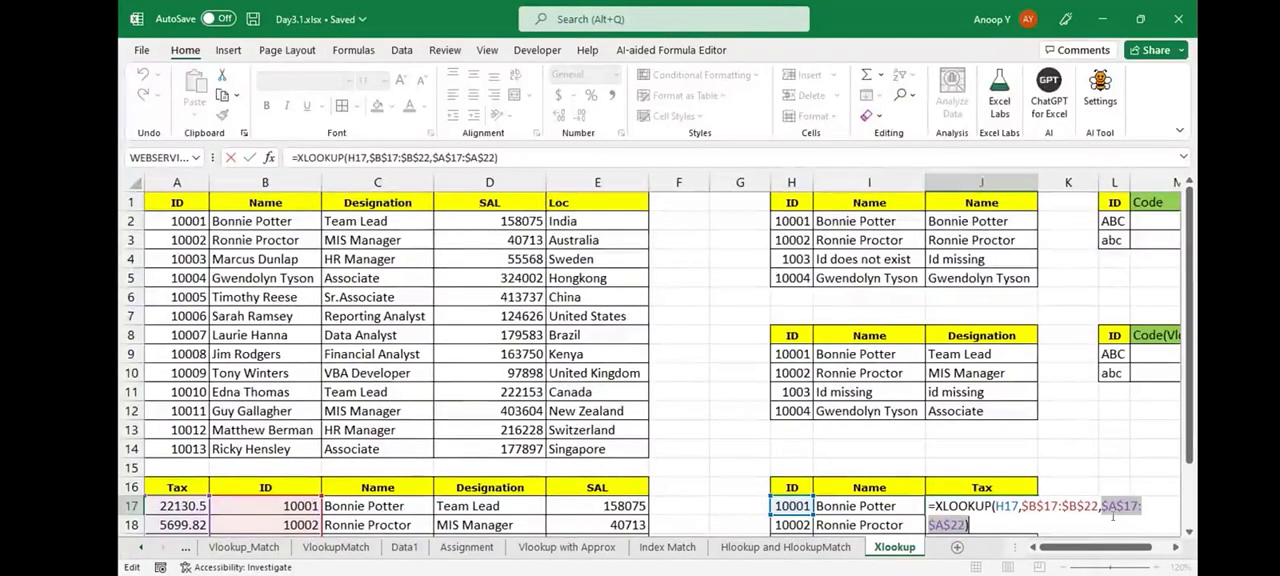
- Leave the Tax formula in J17, compare it with the INDEX and MATCH formula on the Index Match sheet, and return to the Xlookup sheet
key(ctrl+Return)
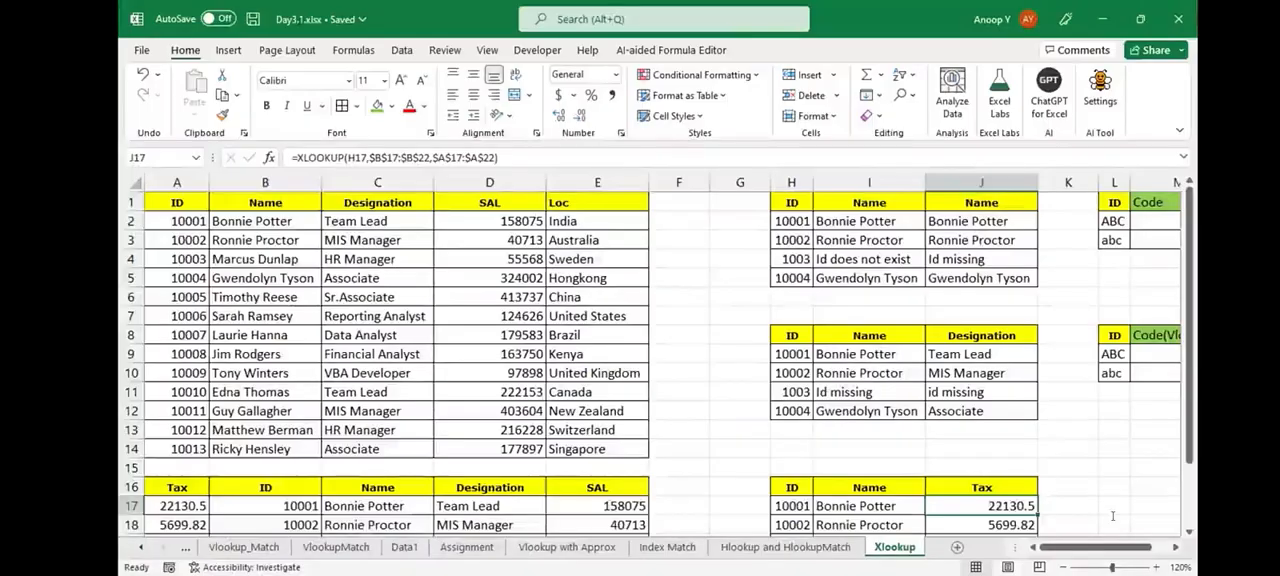
key(F2)
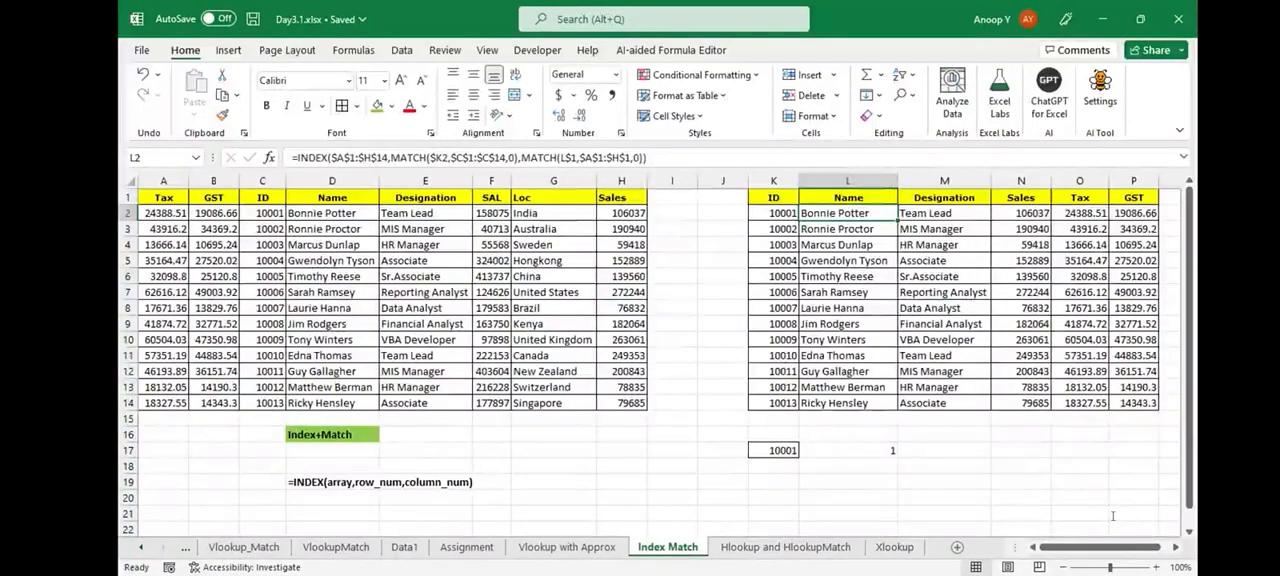
click(894, 547)
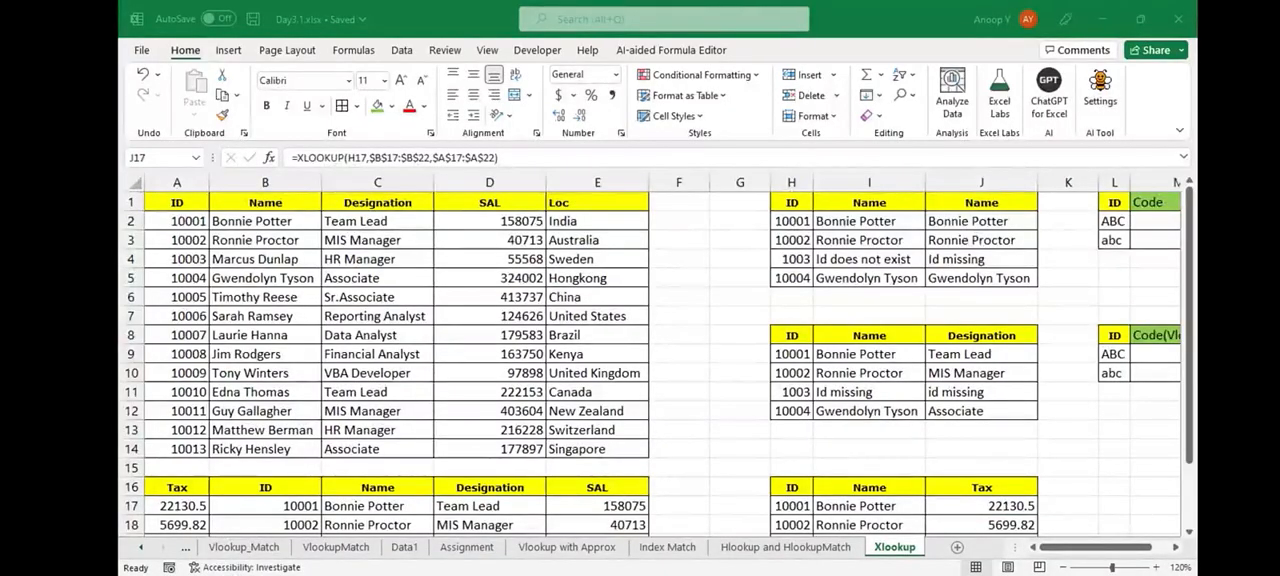
- Switch to the Day3.2.xlsx workbook and review the Index topics, examining the words of the "Conditional Formatting" title in B1 without changing it
click(792, 259)
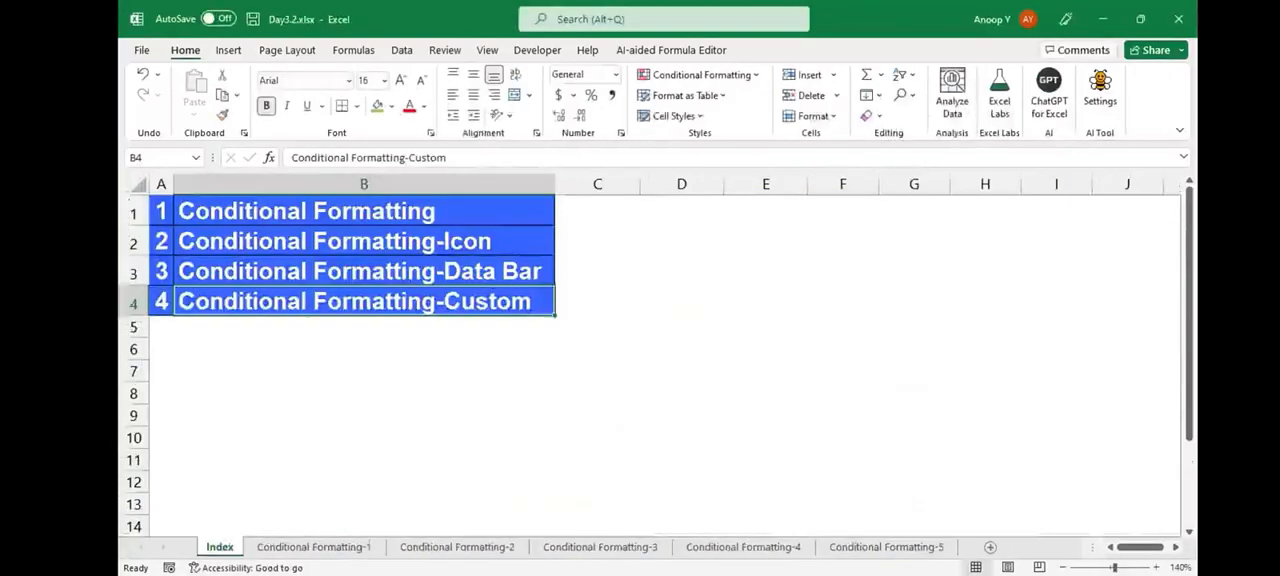
click(364, 241)
click(364, 211)
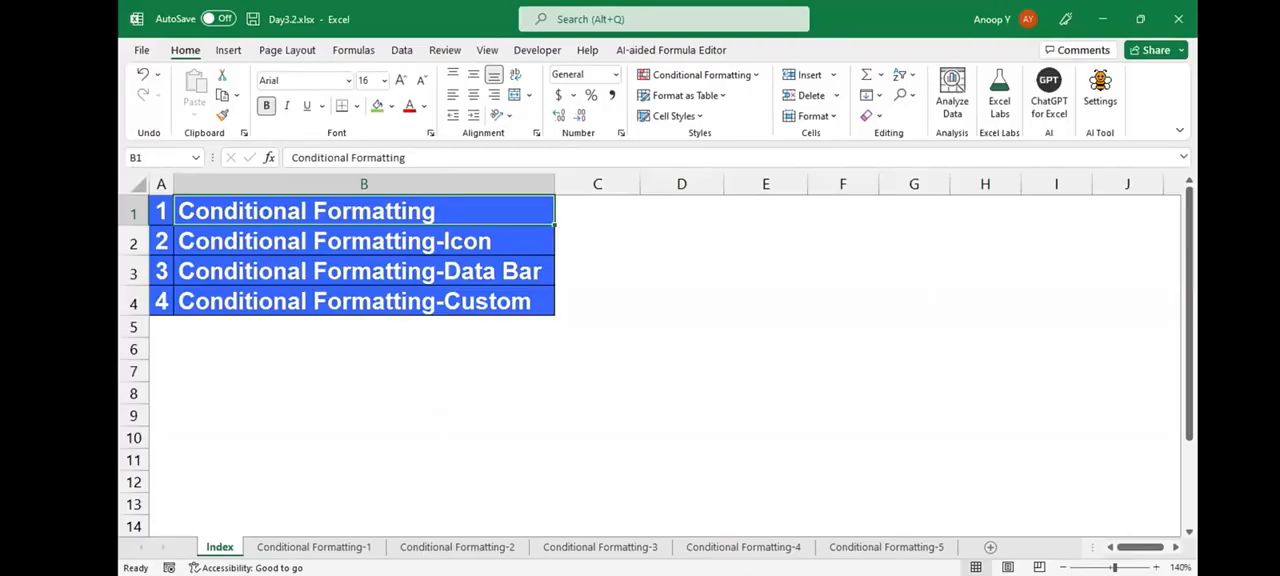
click(682, 393)
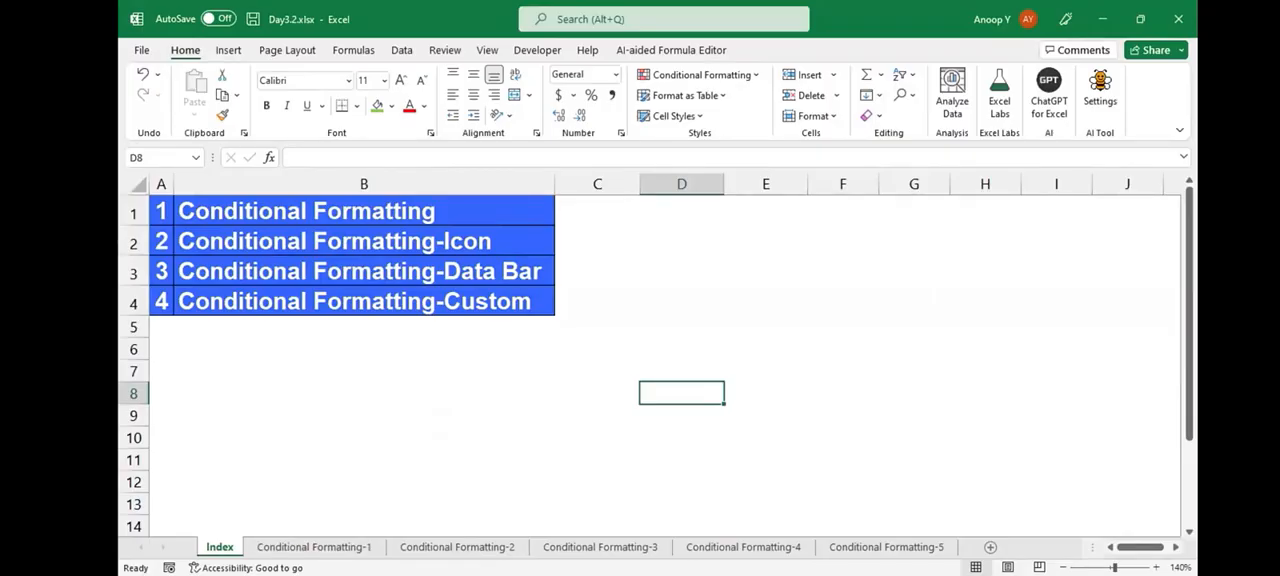
click(364, 211)
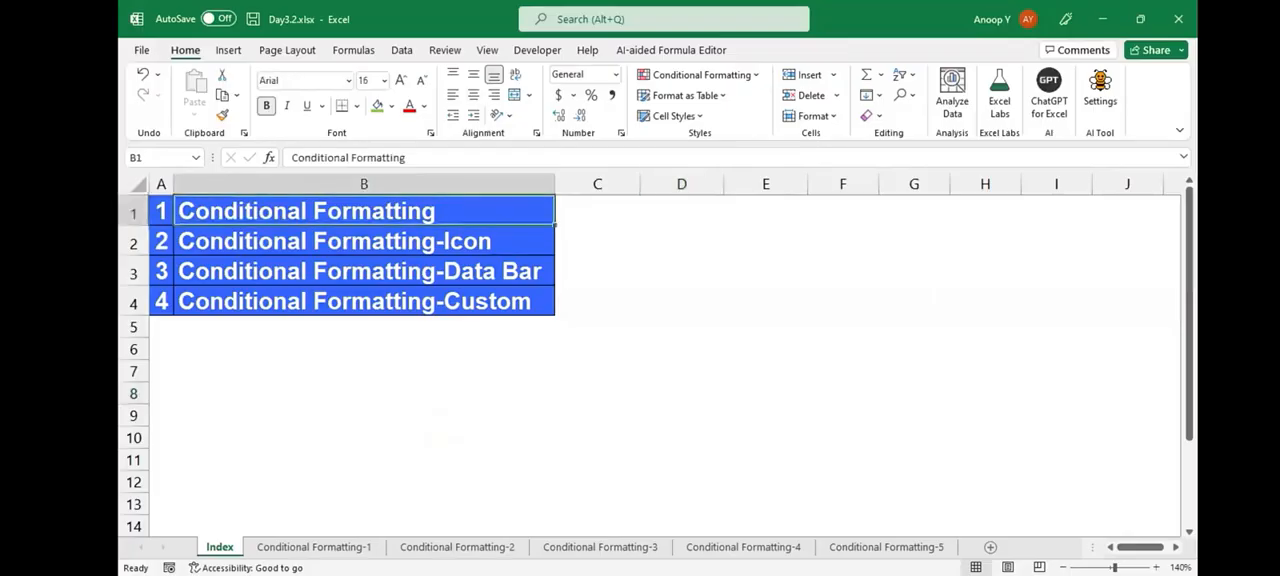
key(F2)
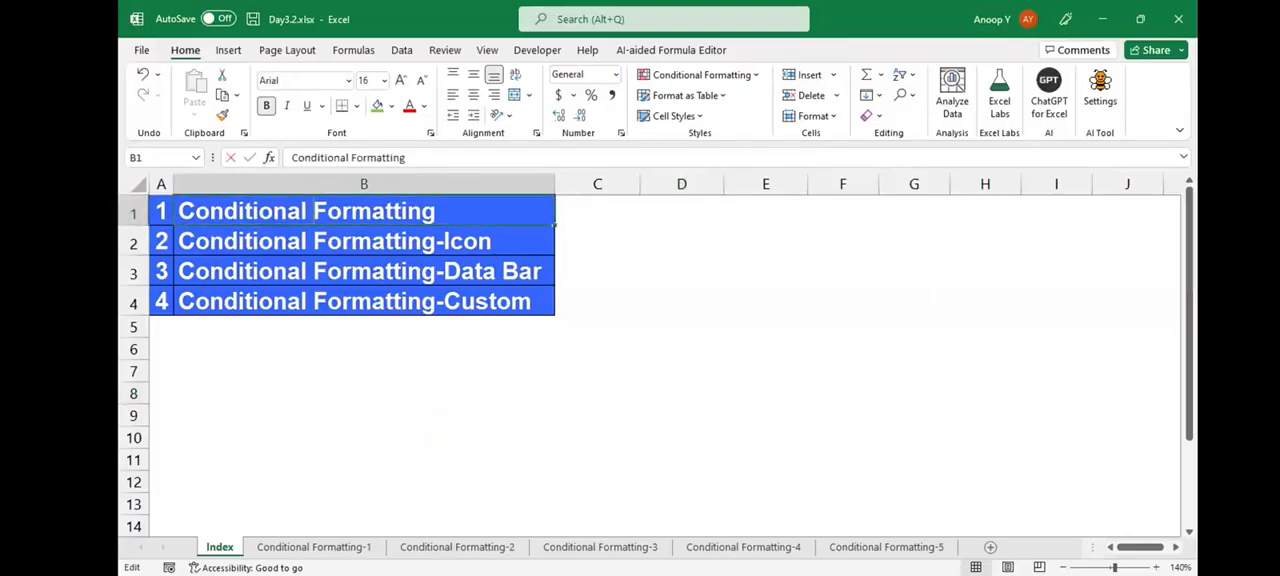
drag(307, 211, 168, 209)
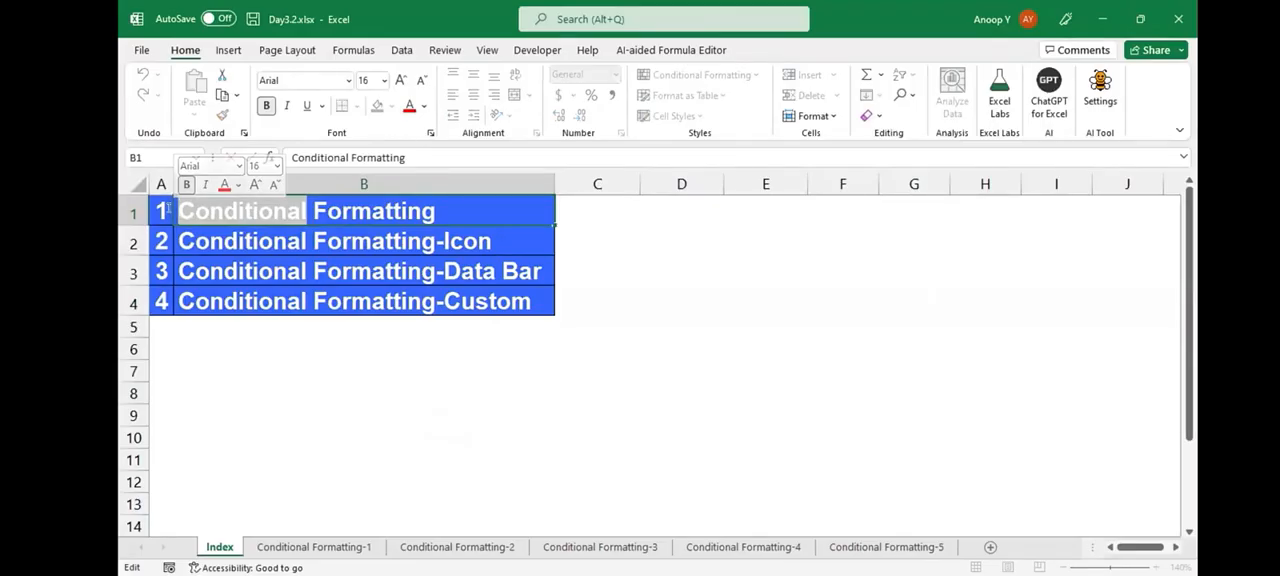
drag(314, 211, 531, 190)
key(Escape)
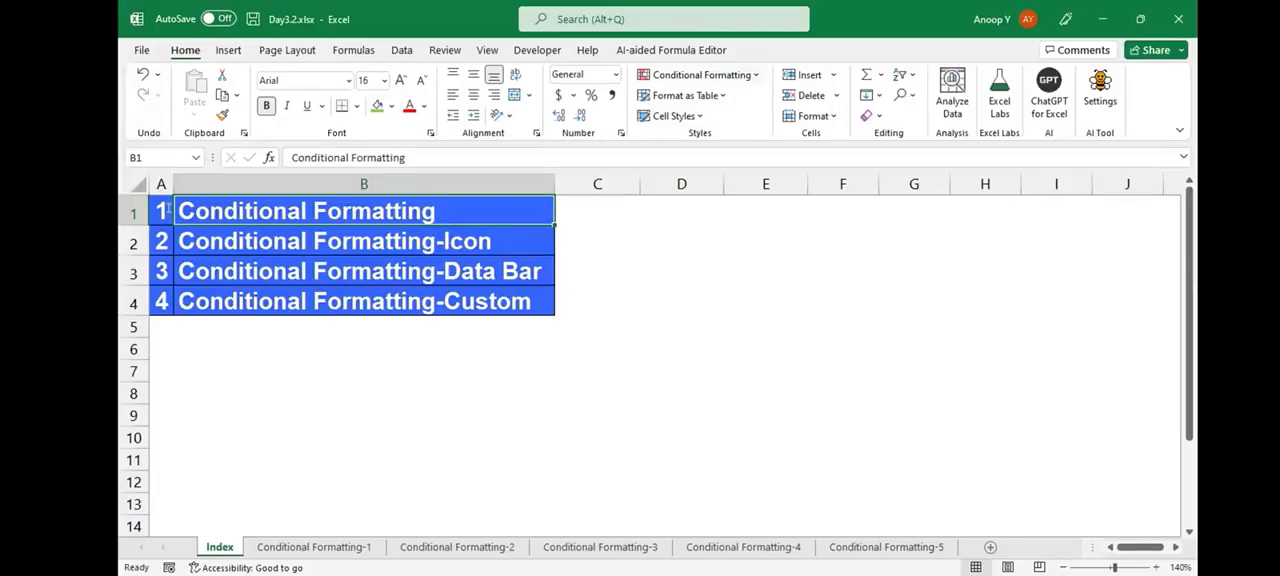
- Enter the shortcut note "ALT+O+D" in E1 of the Index sheet and make it bold
key(Right)
key(Right)
key(Right)
text(ALT)
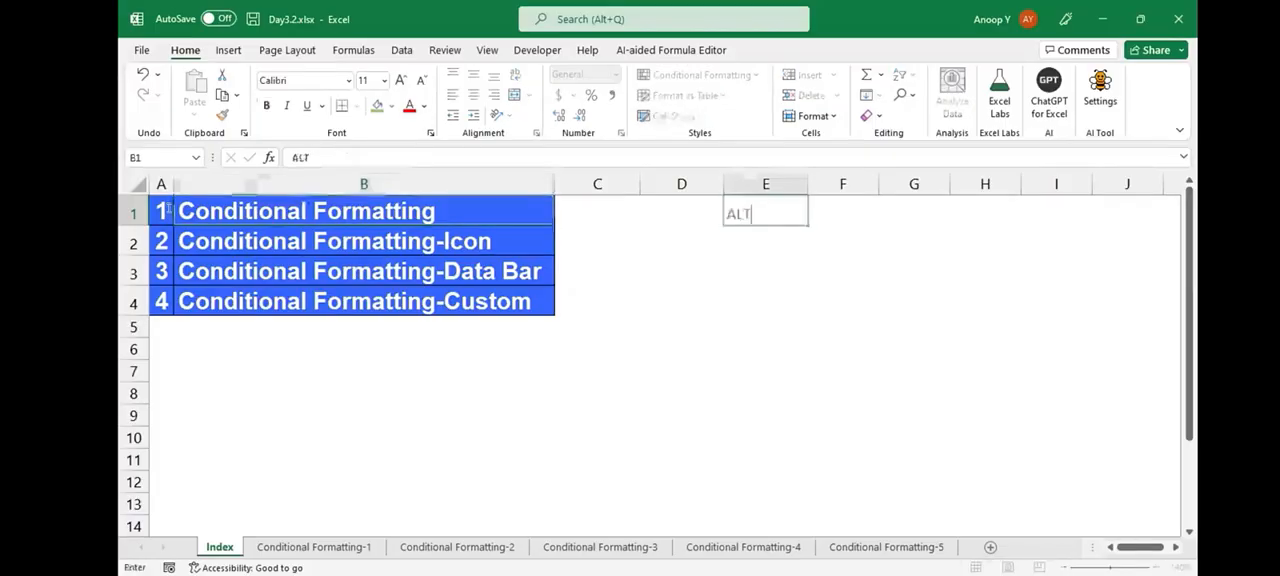
text(+O+D)
key(ctrl+Return)
key(ctrl+b)
- Open the Conditional Formatting Rules Manager for E1 and close it without adding a rule
key(alt)
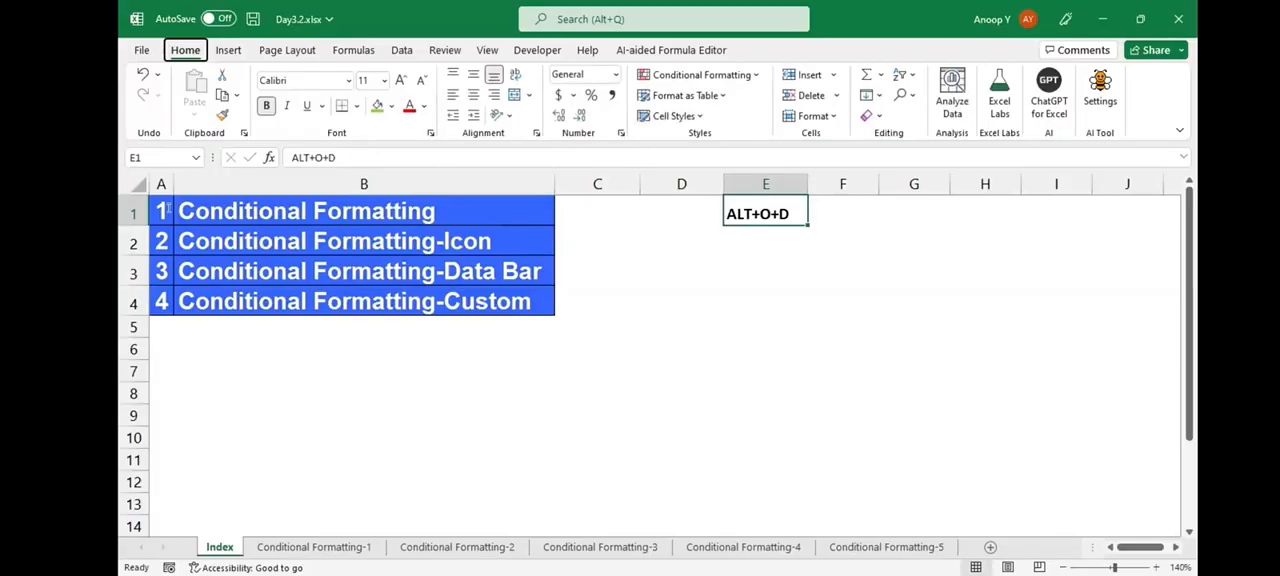
key(o)
key(d)
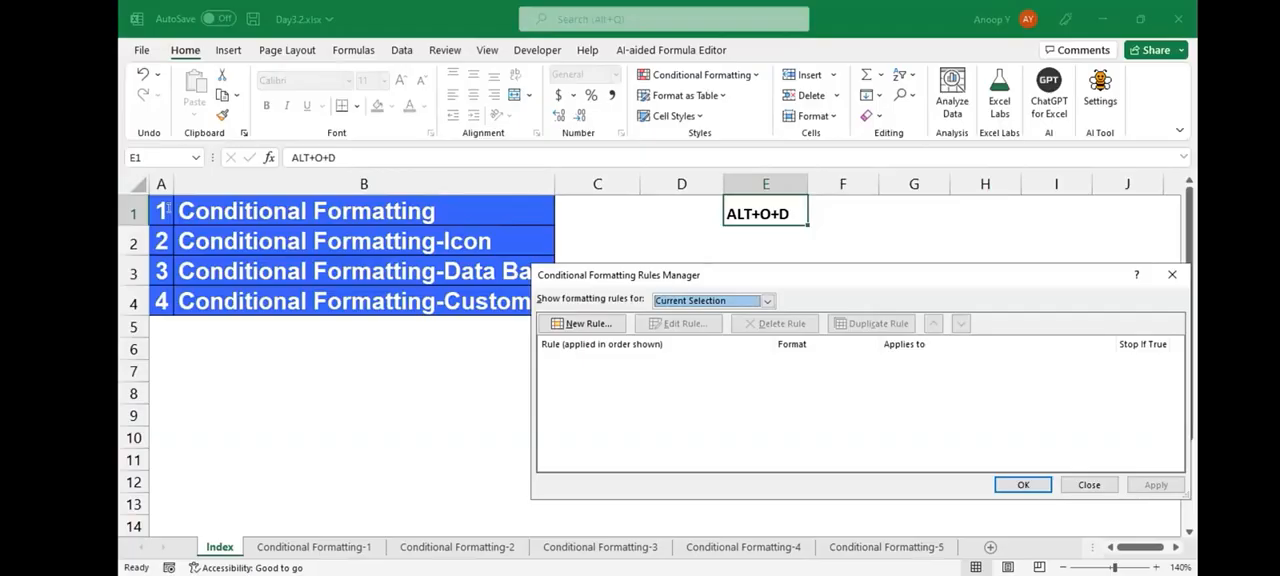
key(Escape)
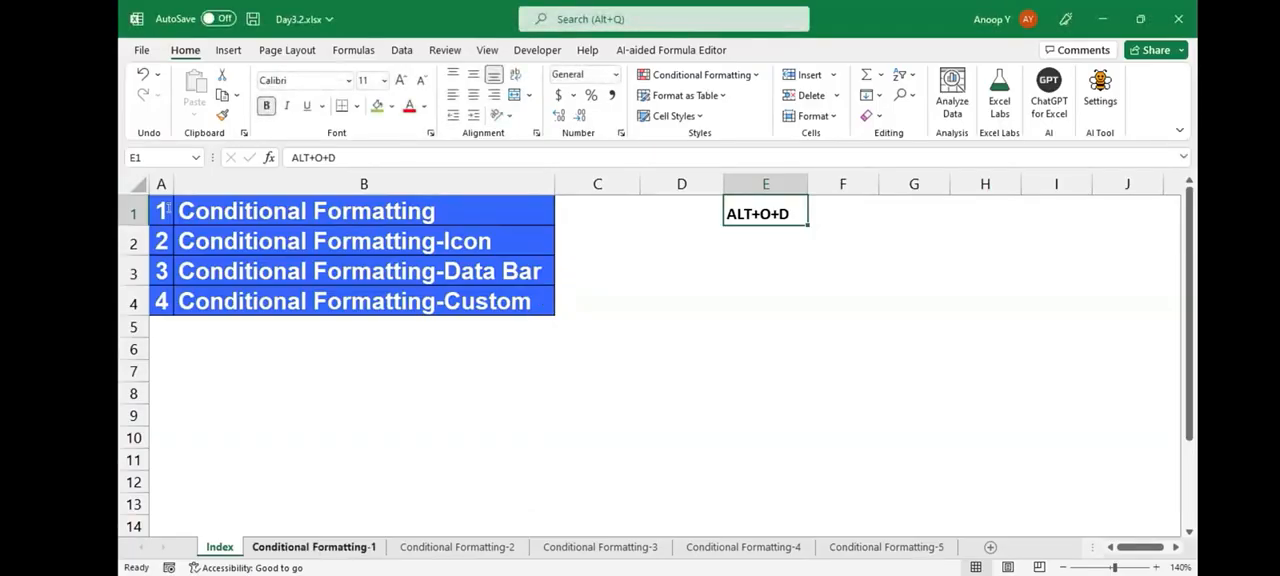
- Go to the Conditional Formatting-1 sheet and examine the name list, the empty date grid D3:L10 and the P, A and CL colour legend
click(166, 210)
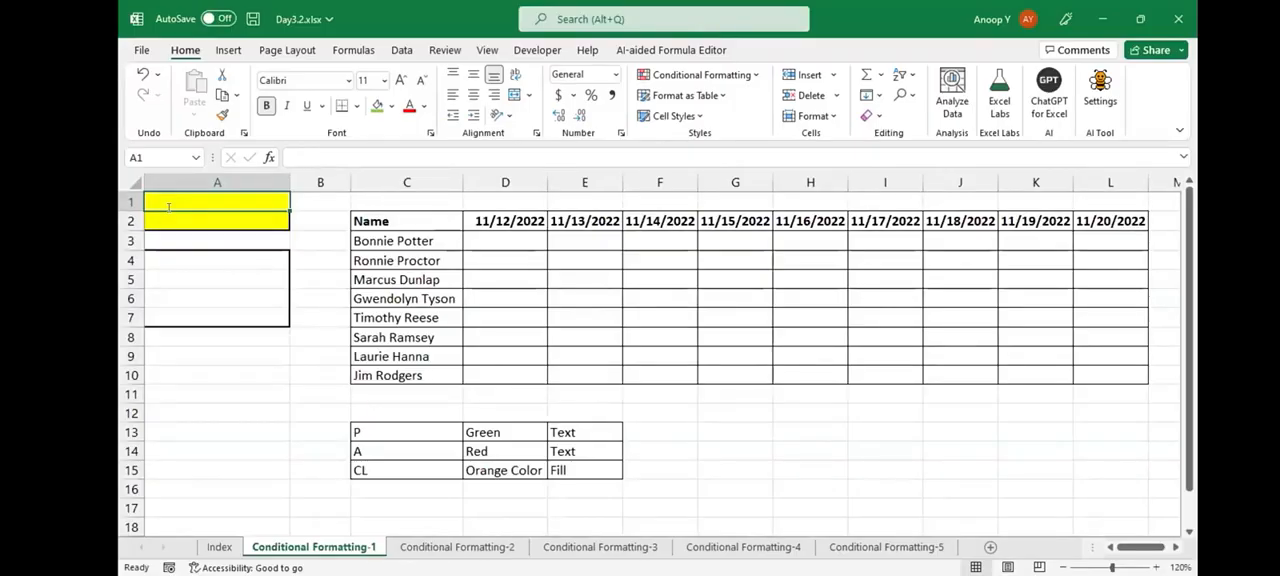
drag(407, 241, 407, 357)
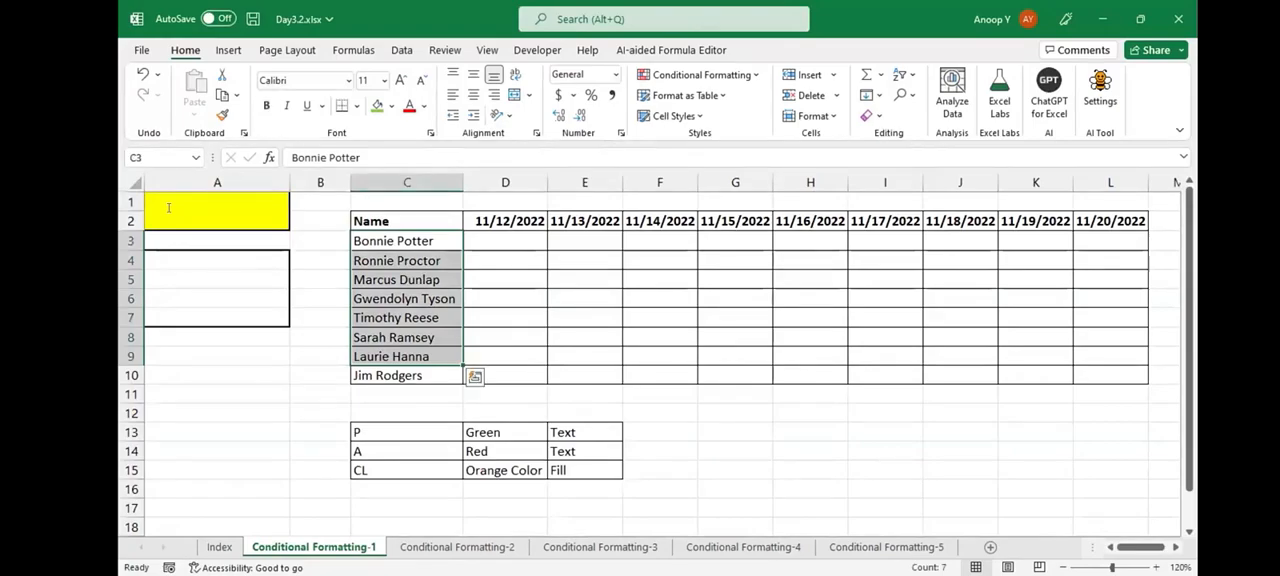
click(505, 318)
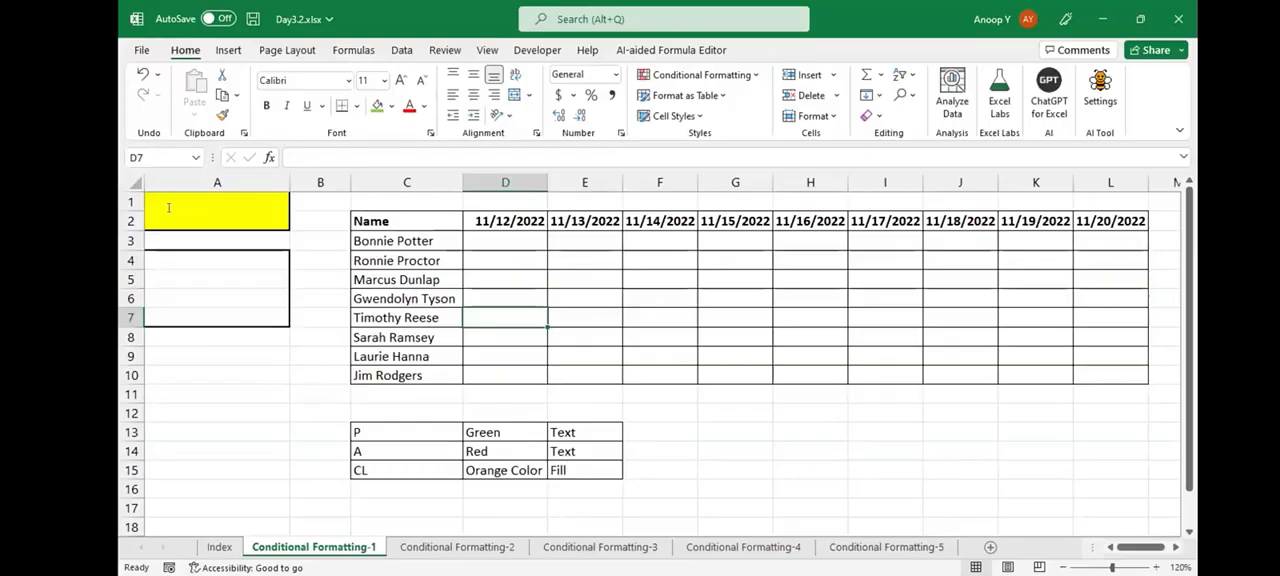
drag(505, 241, 885, 394)
drag(1133, 372, 1133, 372)
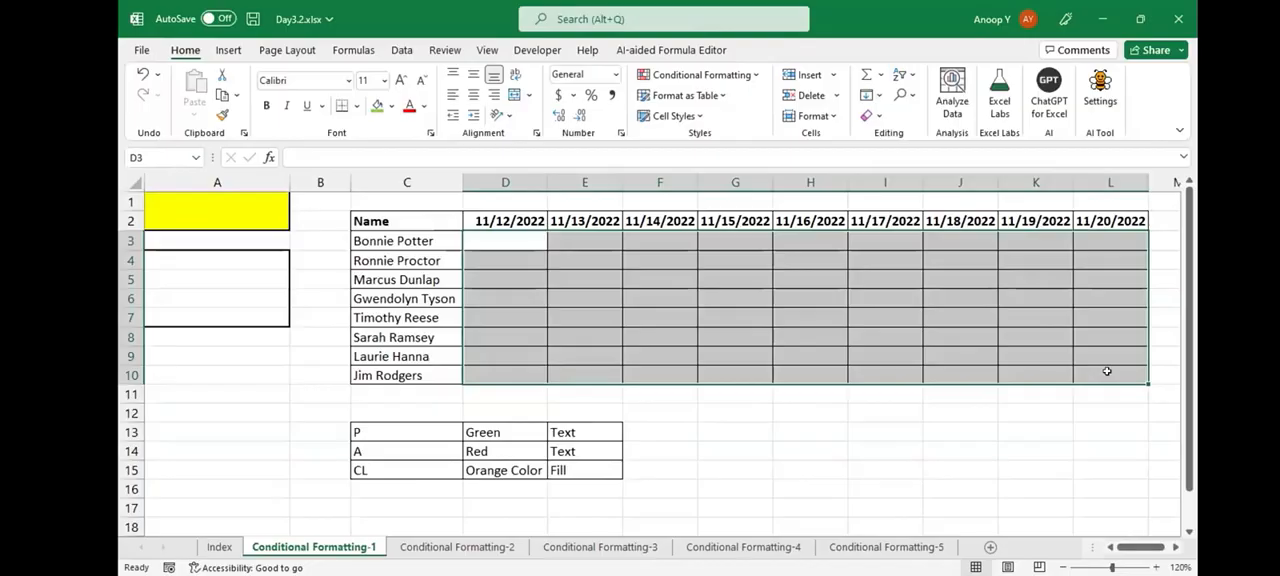
key(ctrl+Down)
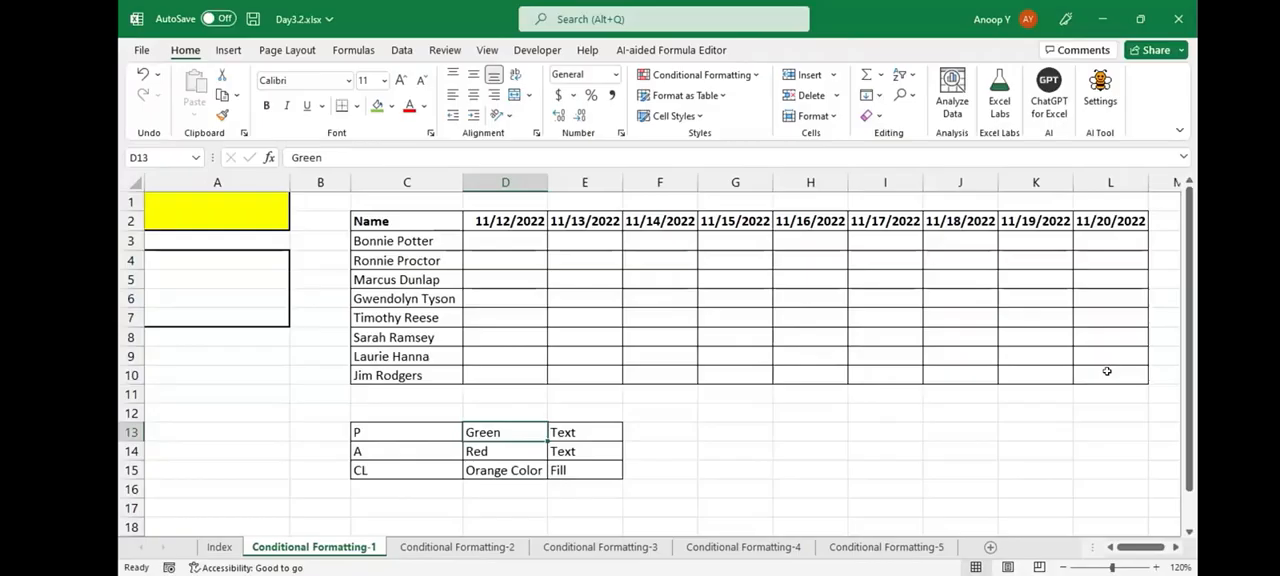
key(Up)
key(Up)
key(Up)
key(Up)
key(Up)
key(Up)
key(Up)
key(Up)
key(Up)
key(Down)
key(Right)
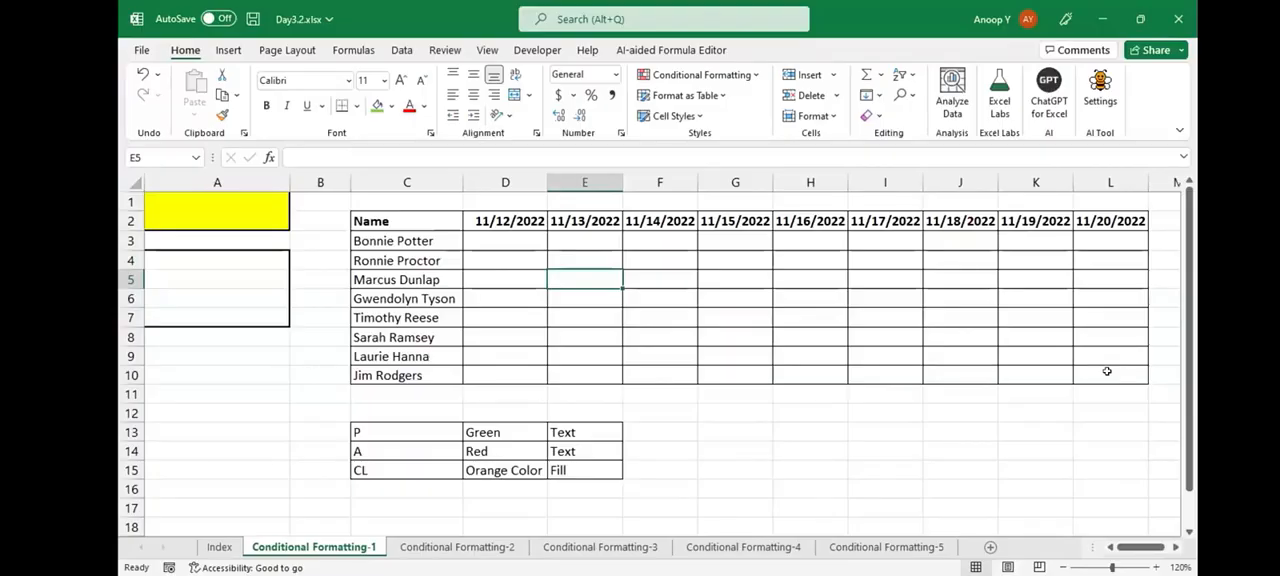
- Enter "Conditional Formatting" in A1 and the shortcut "ALT+O+D" in A2
key(ctrl+Home)
text(Condi)
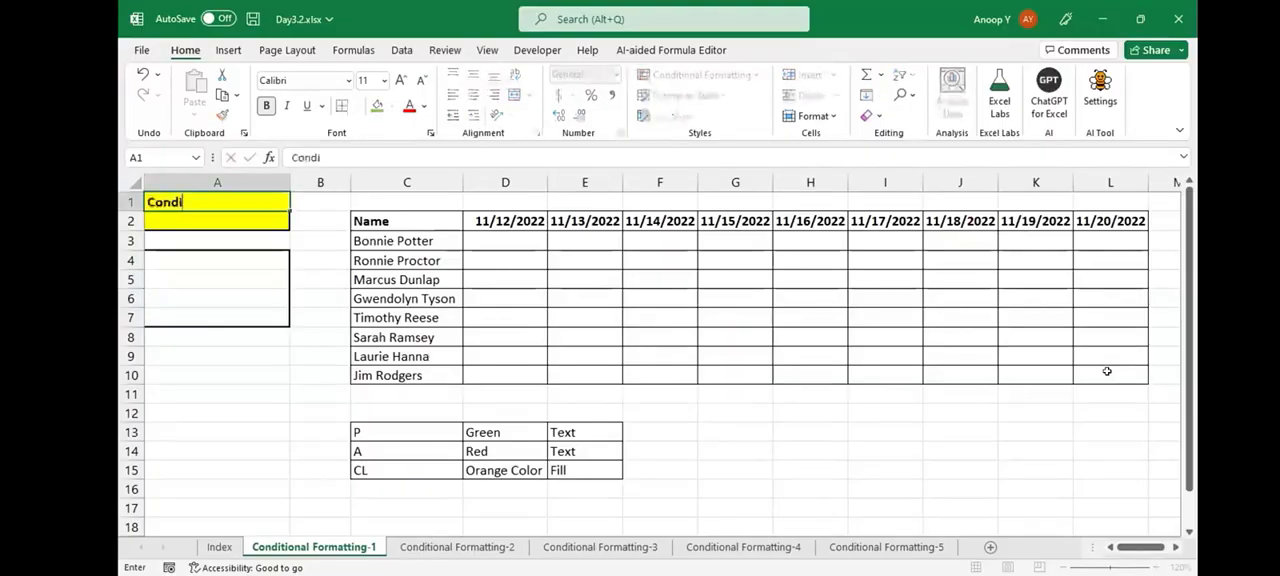
text(tional F)
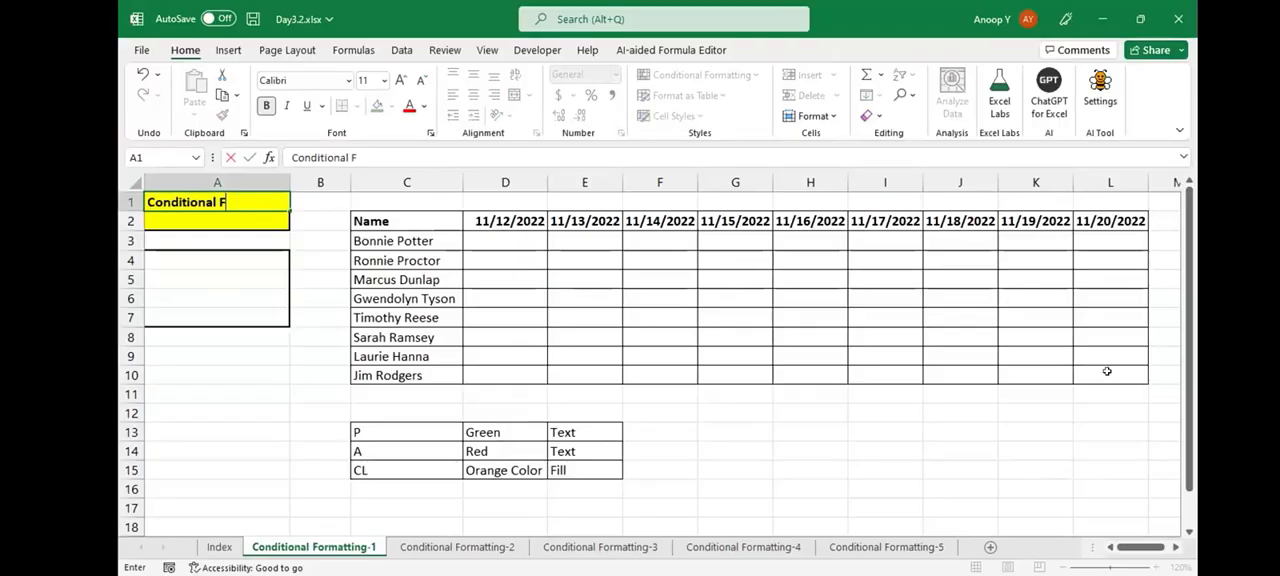
text(ormatting)
key(Return)
text(AL)
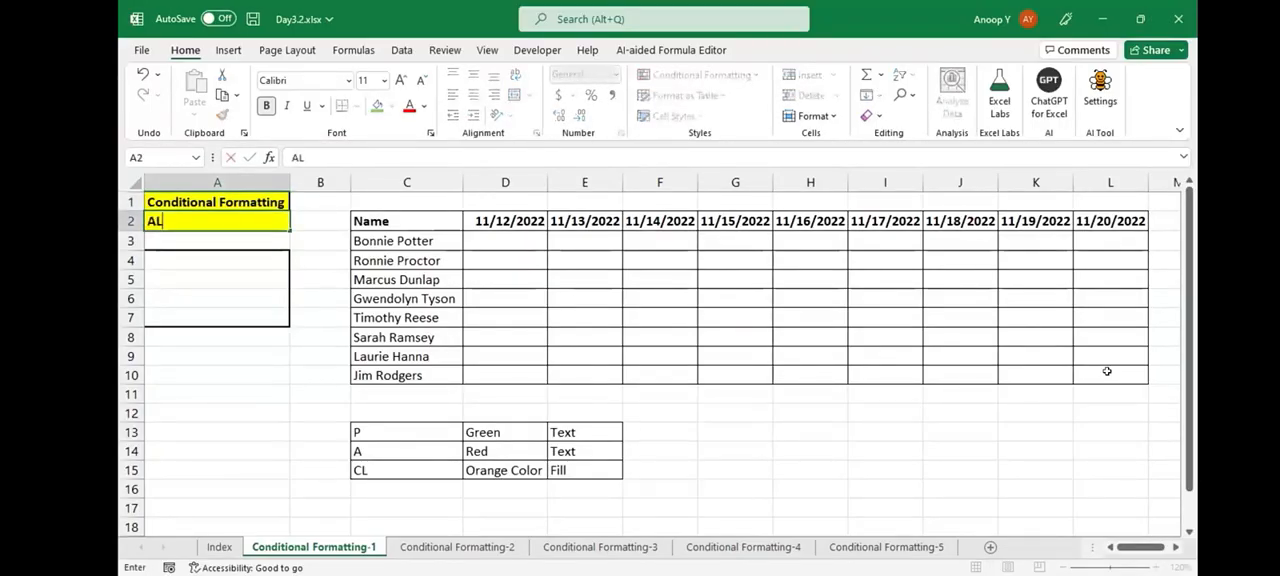
text(T+O+D)
key(Return)
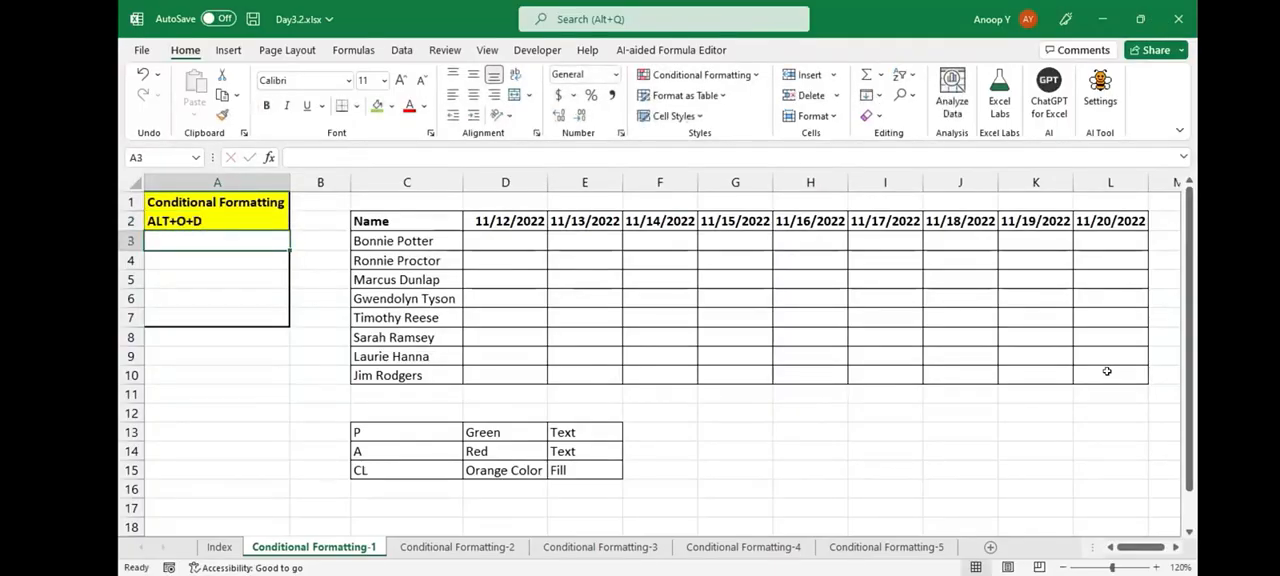
- Select the empty attendance grid D3:L10 below the dates
key(Right)
key(Right)
key(Right)
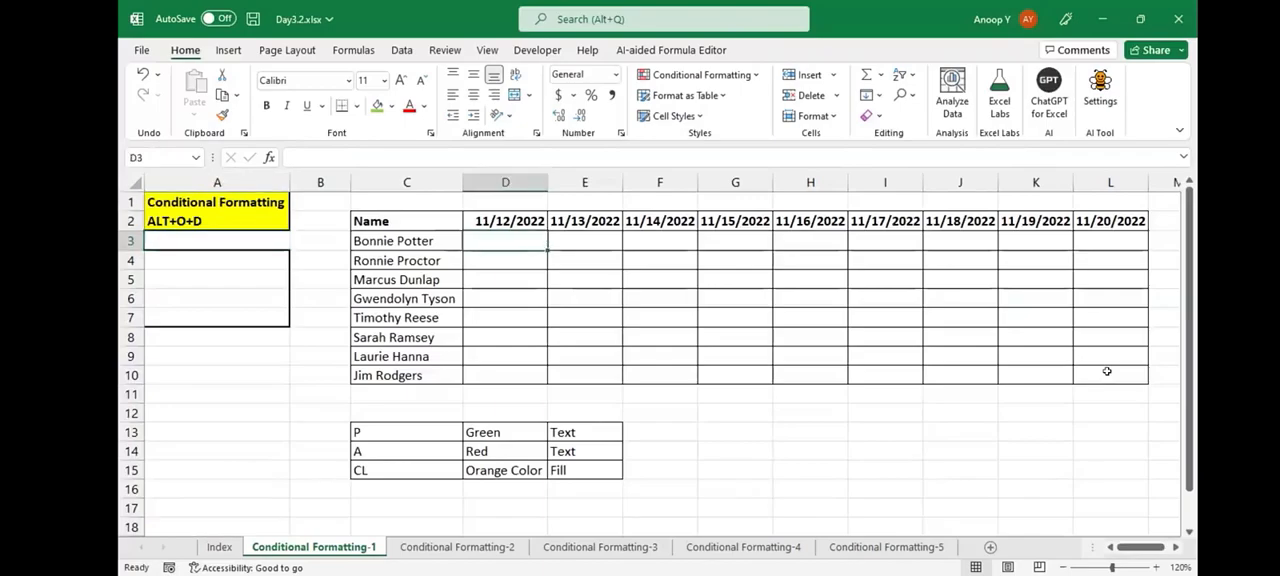
key(shift+Right)
key(shift+Right)
key(shift+Down)
key(shift+Down)
key(shift+Right)
key(shift+Right)
key(shift+Right)
key(shift+Right)
key(shift+Right)
key(shift+Down)
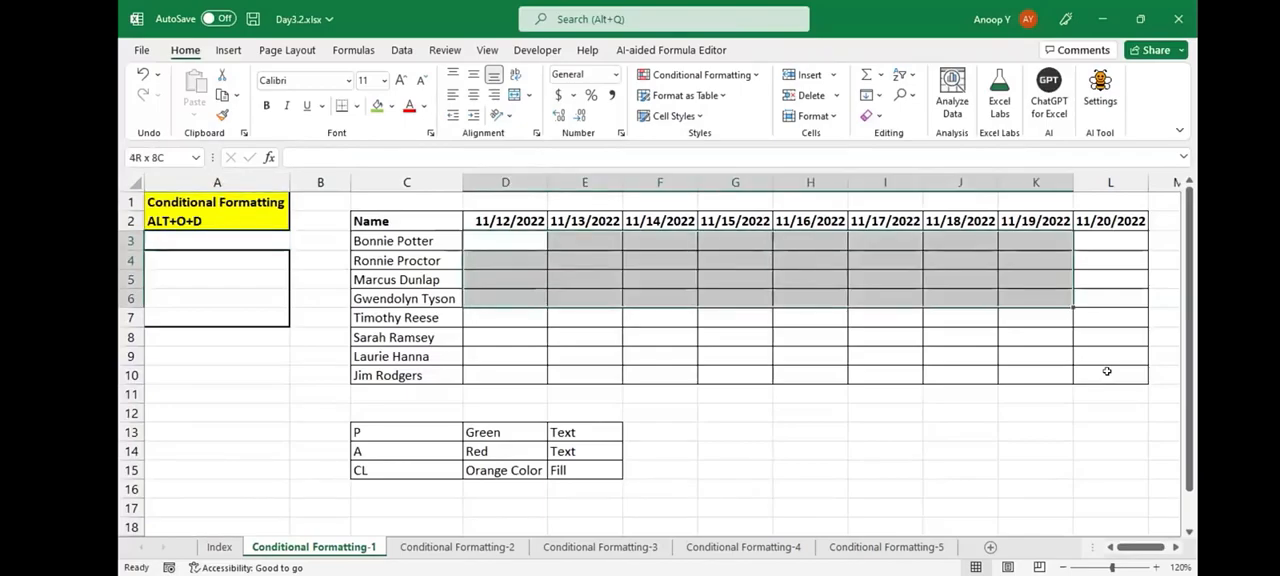
shift+click(1098, 364)
key(shift+Down)
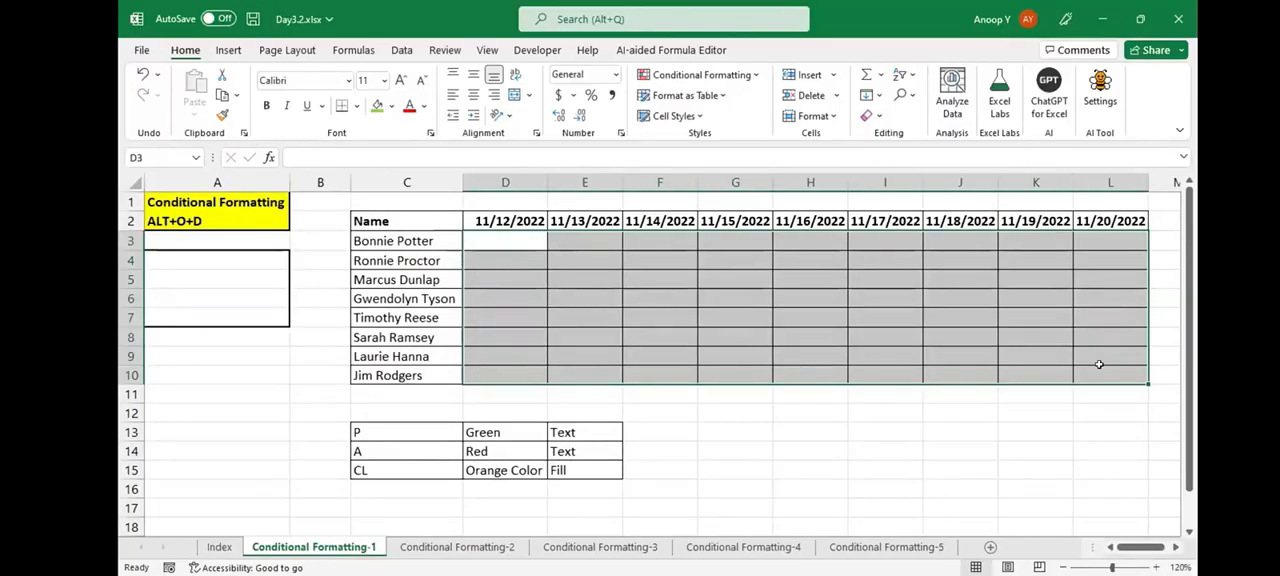
click(700, 74)
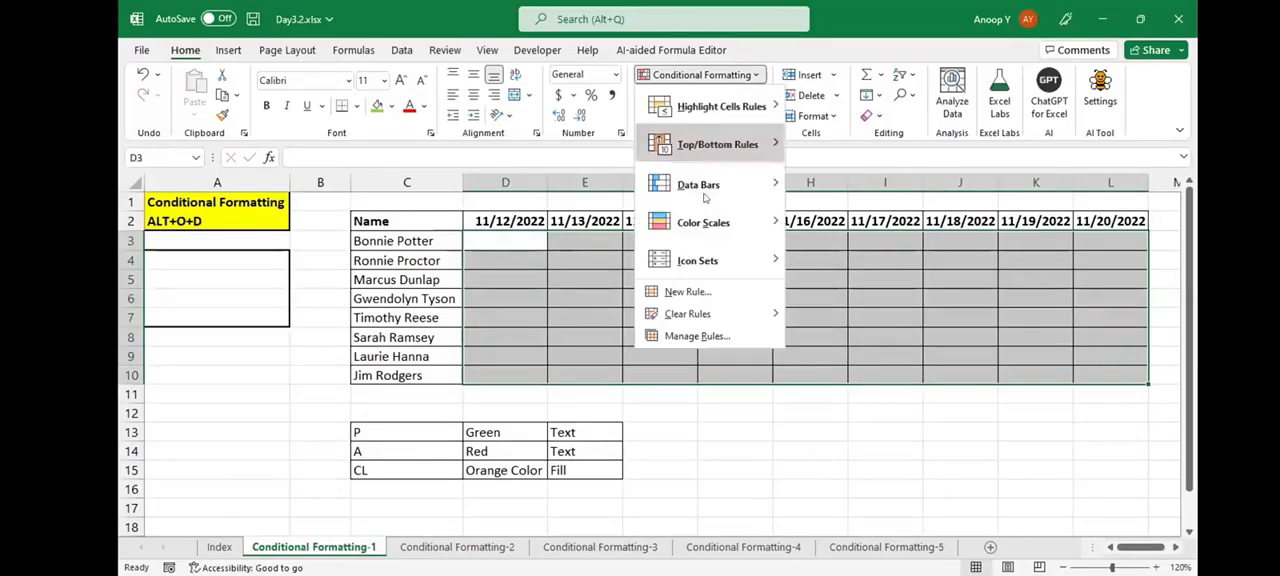
click(690, 292)
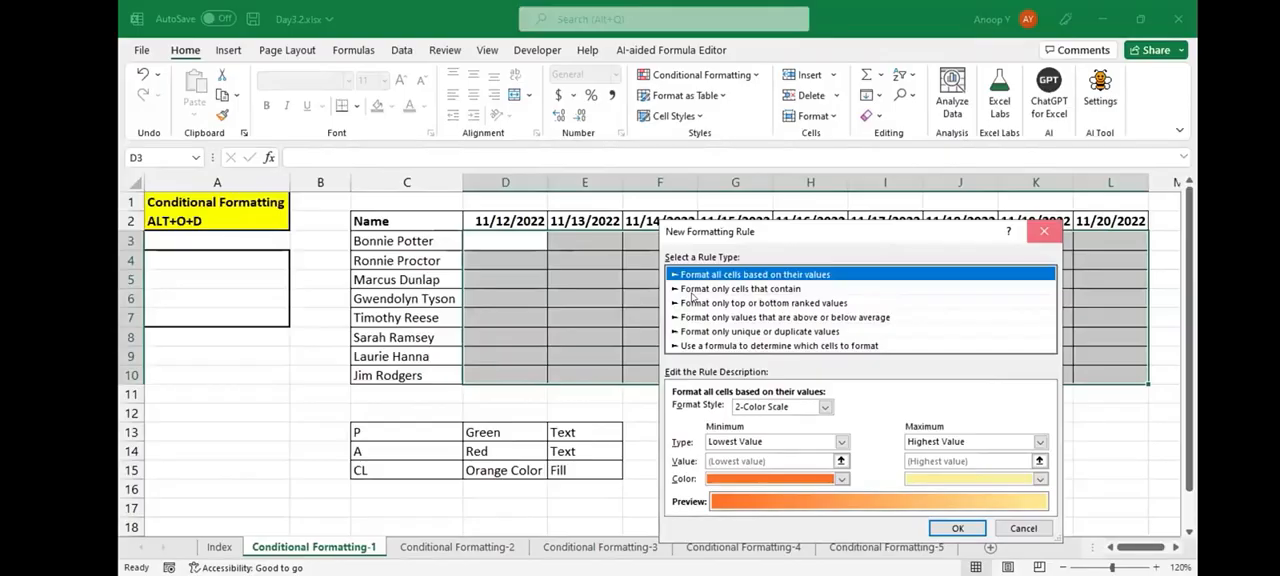
key(Escape)
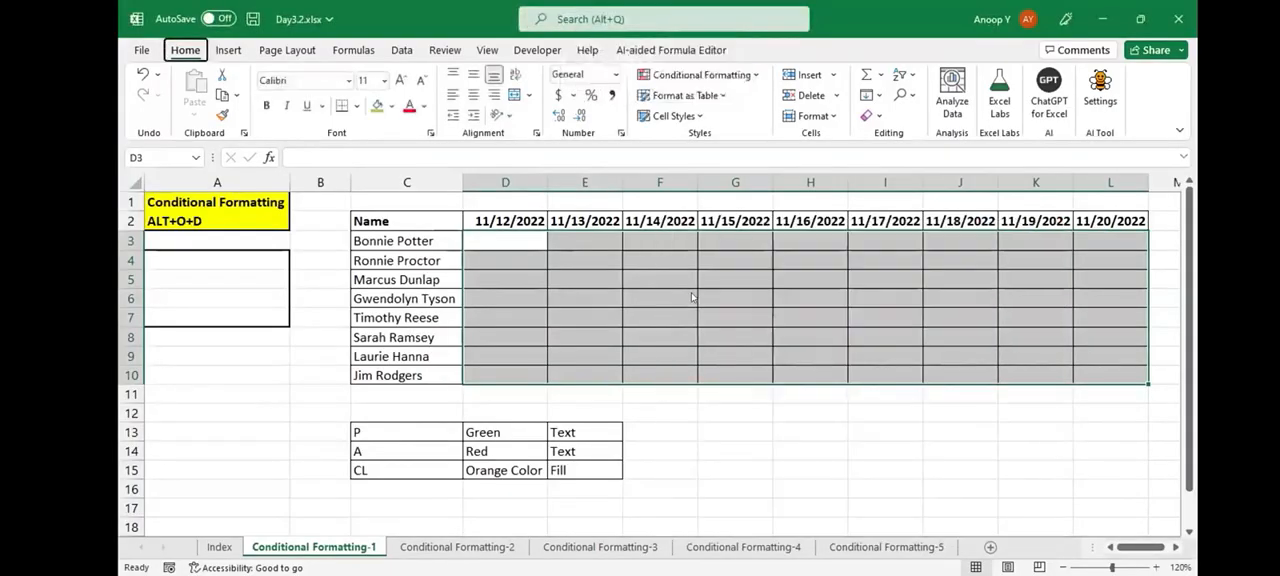
- Start a new rule for the grid through the Conditional Formatting Rules Manager, with the type "Format only cells that contain"
key(alt+o)
key(d)
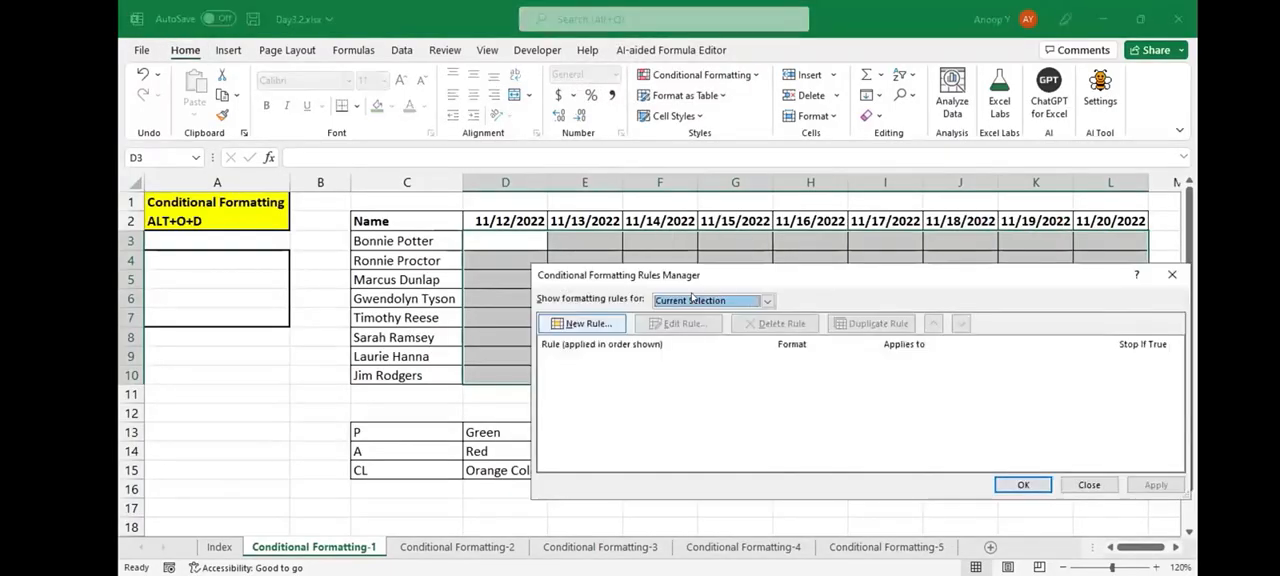
key(alt+n)
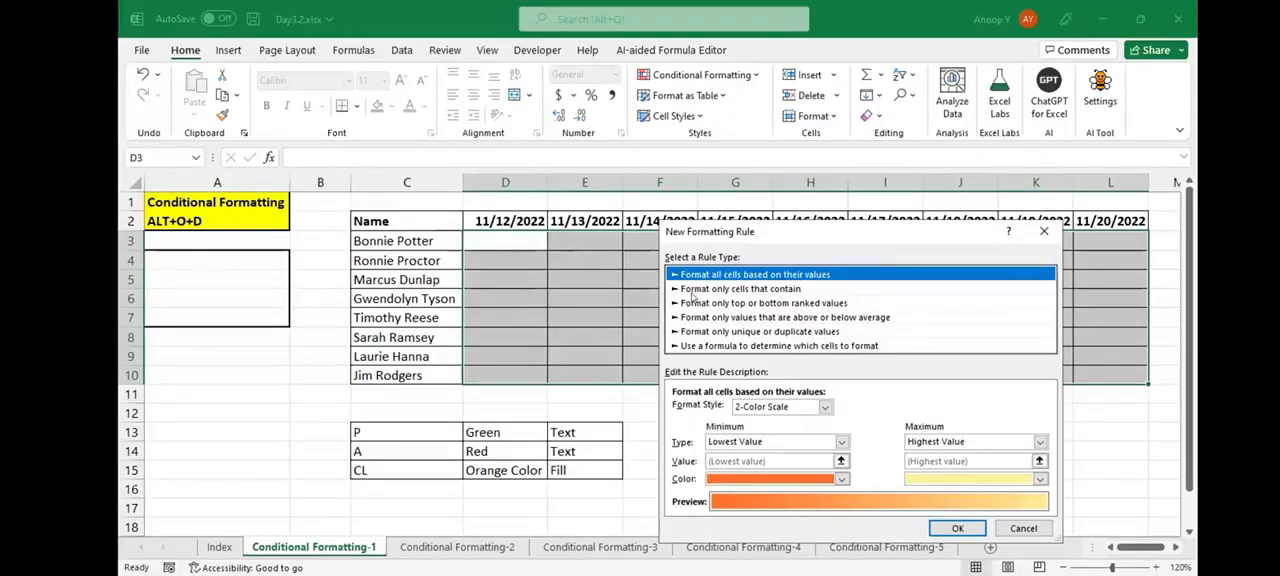
click(692, 292)
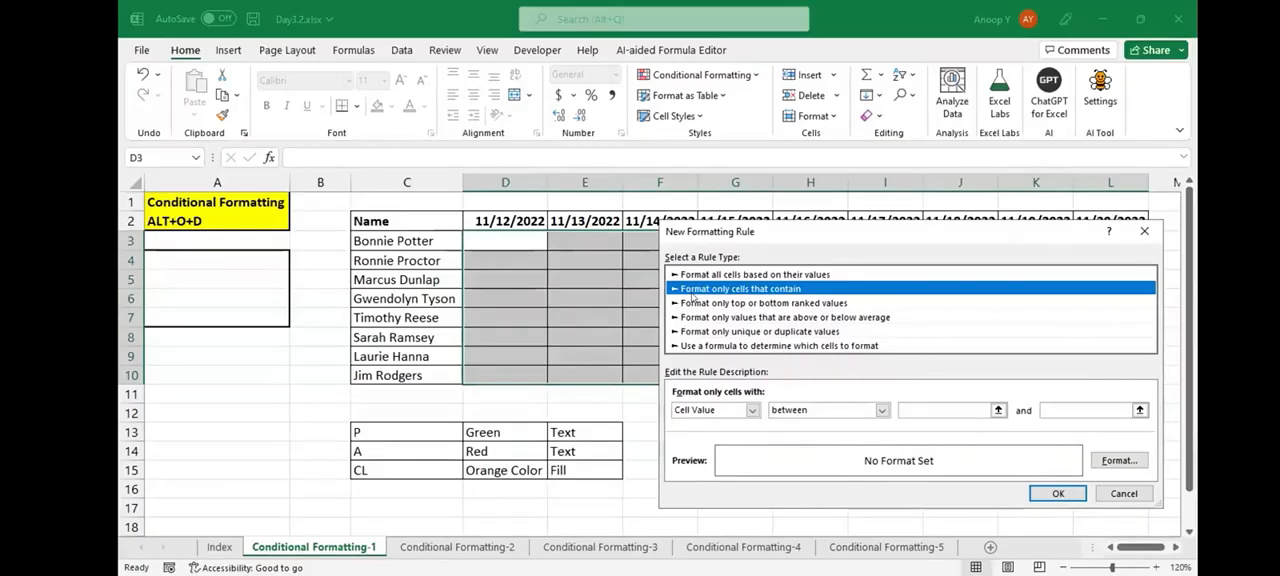
- Set the new rule to cell value equal to p and open its format settings
key(Tab)
key(Tab)
key(alt+Down)
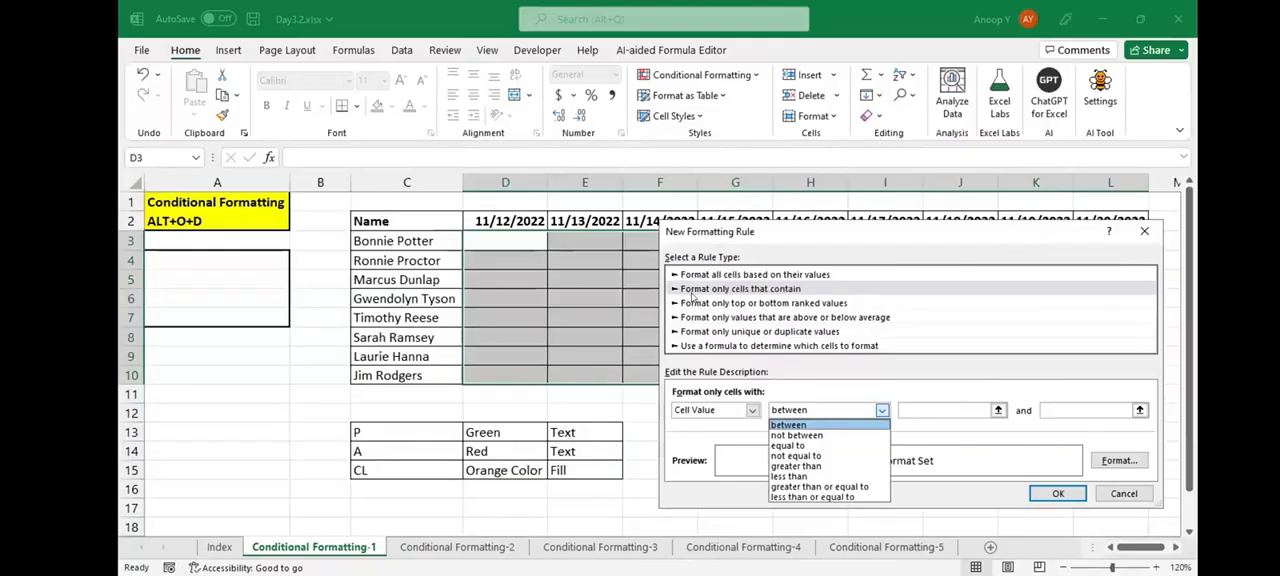
key(Down)
key(Down)
key(Return)
key(Tab)
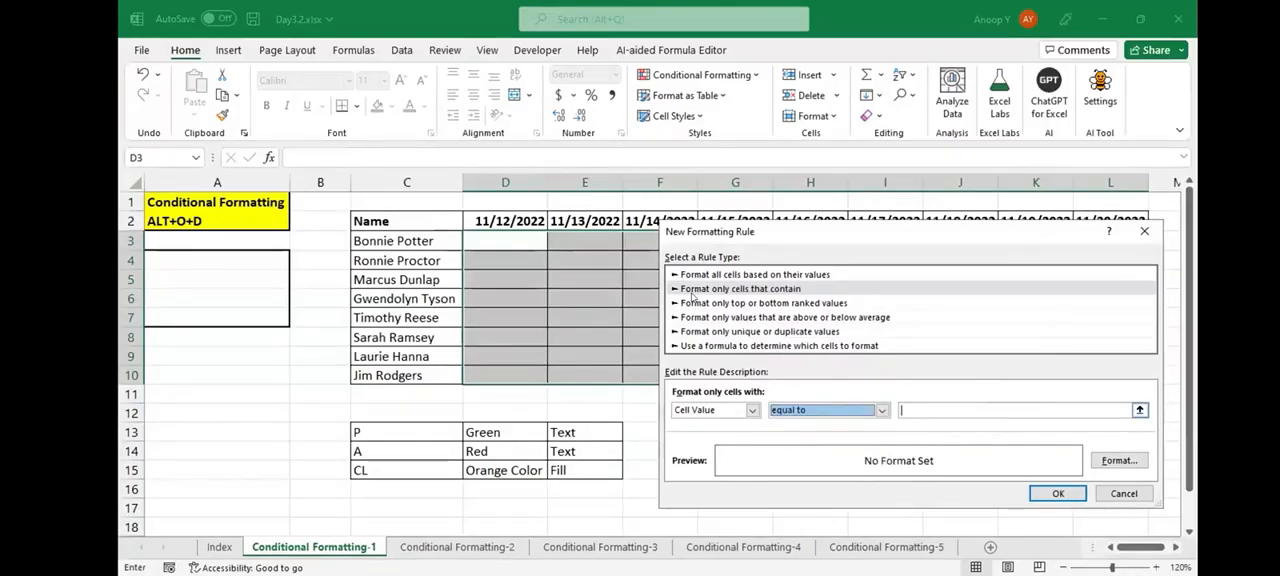
text(p)
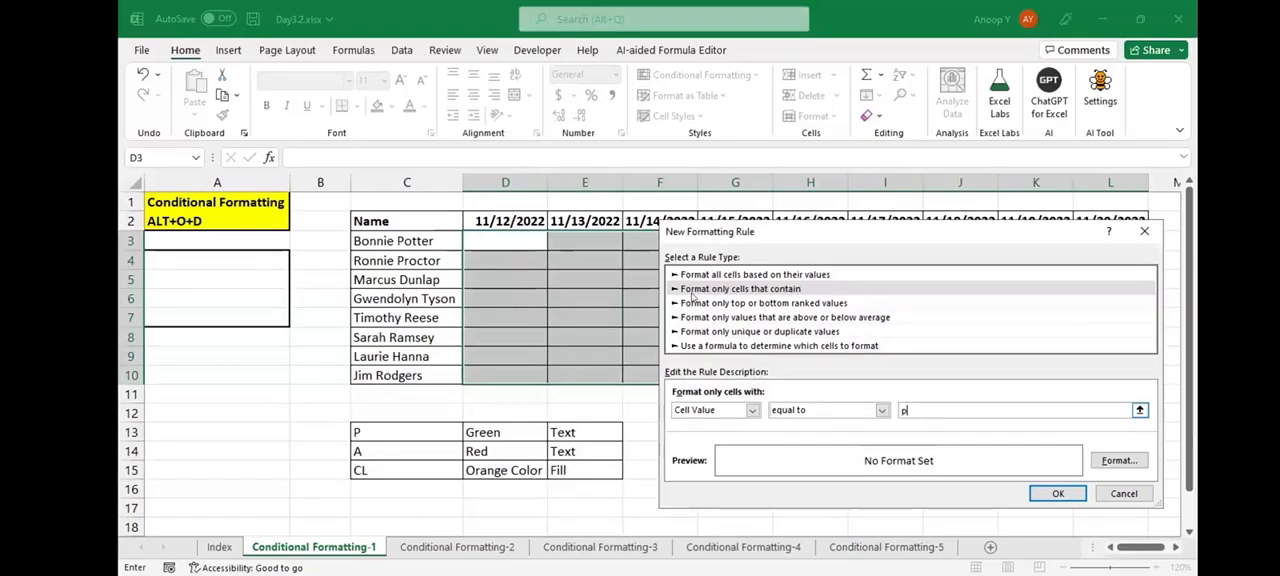
key(alt+f)
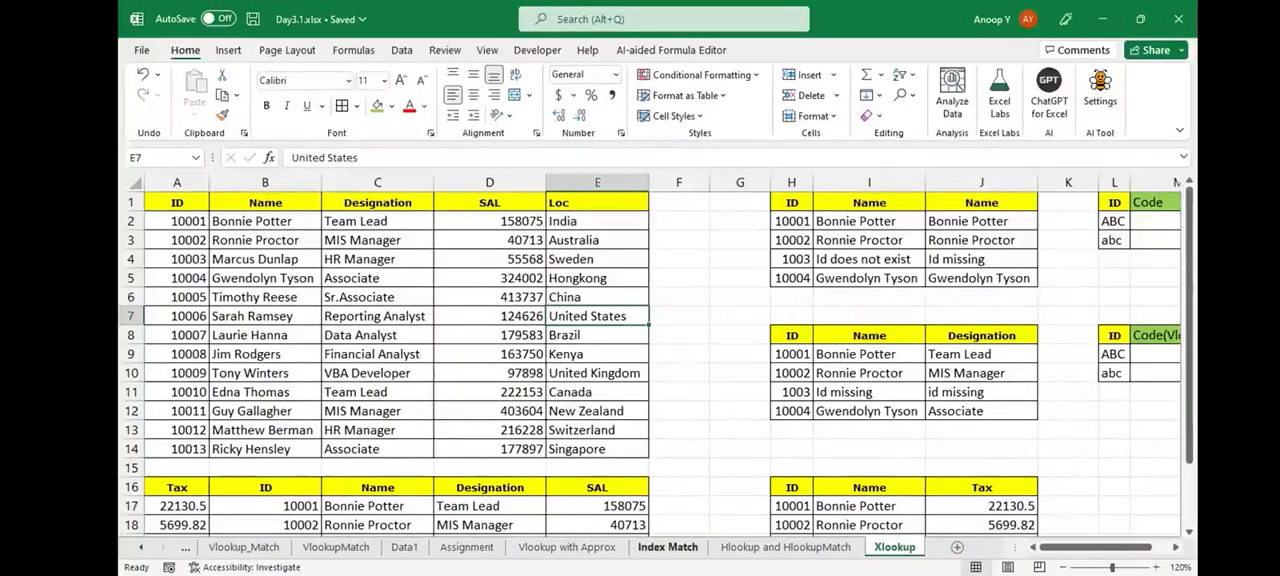
- On Day3.1.xlsx's Index Match sheet, copy the INDEX-MATCH formula in L2 as bold text into G20, and reopen L2 for editing
click(667, 547)
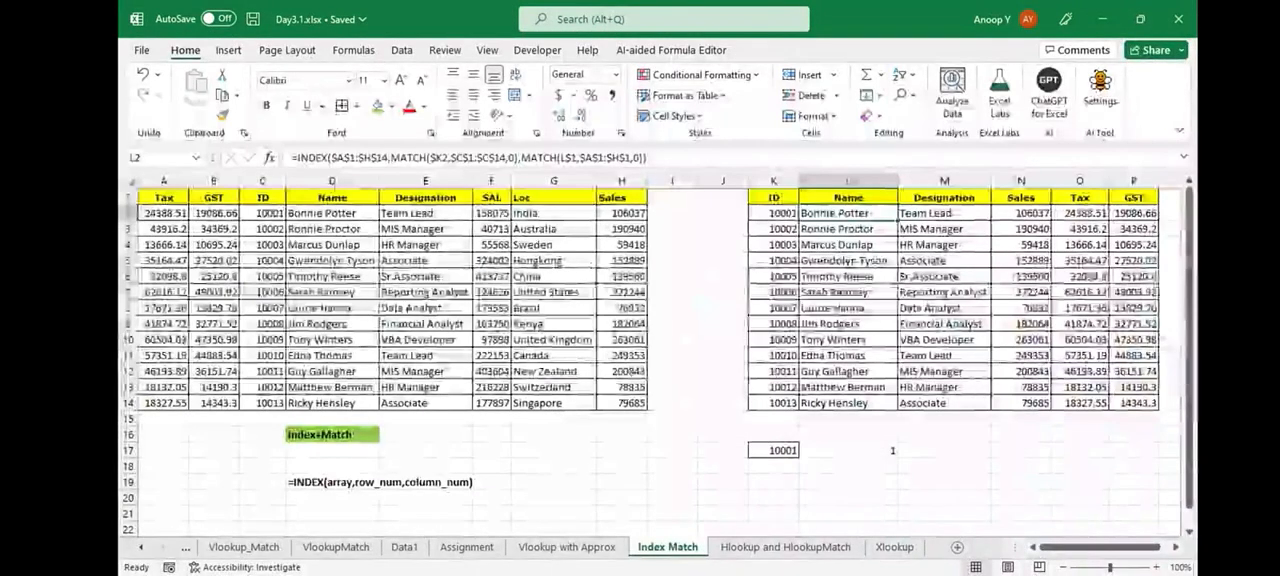
key(F2)
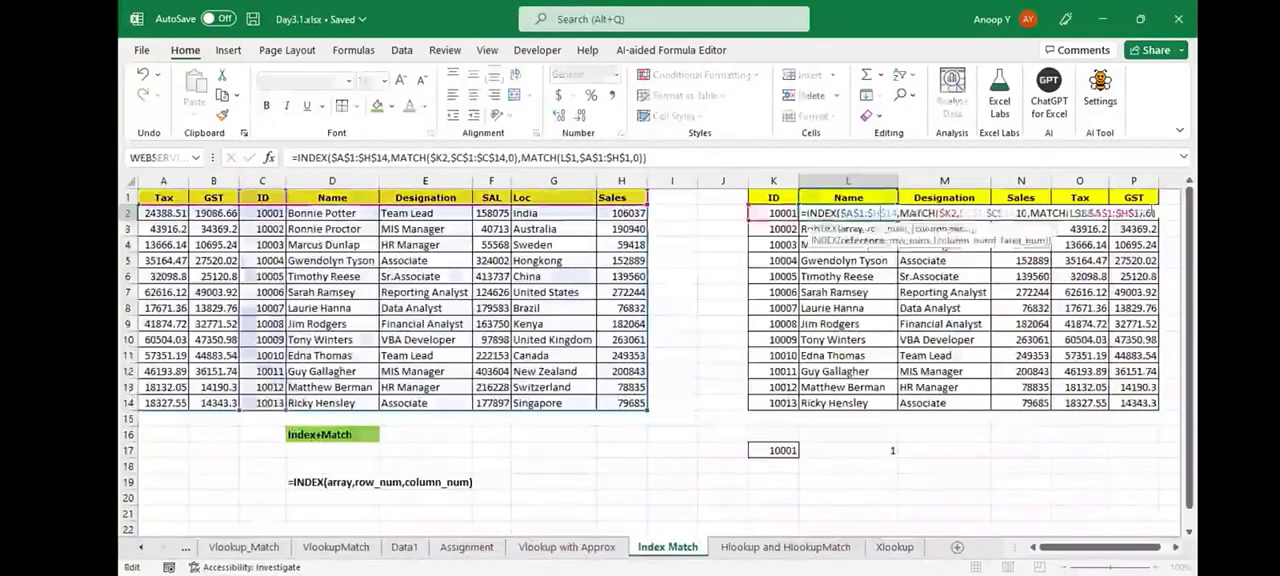
drag(1156, 213, 818, 213)
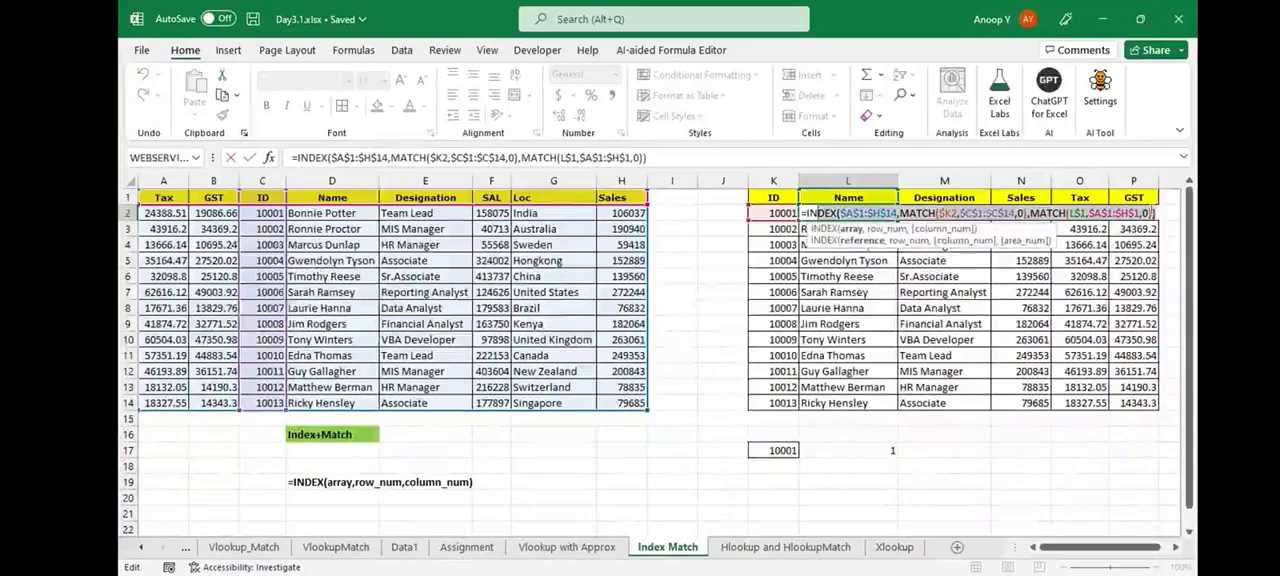
key(Escape)
click(553, 498)
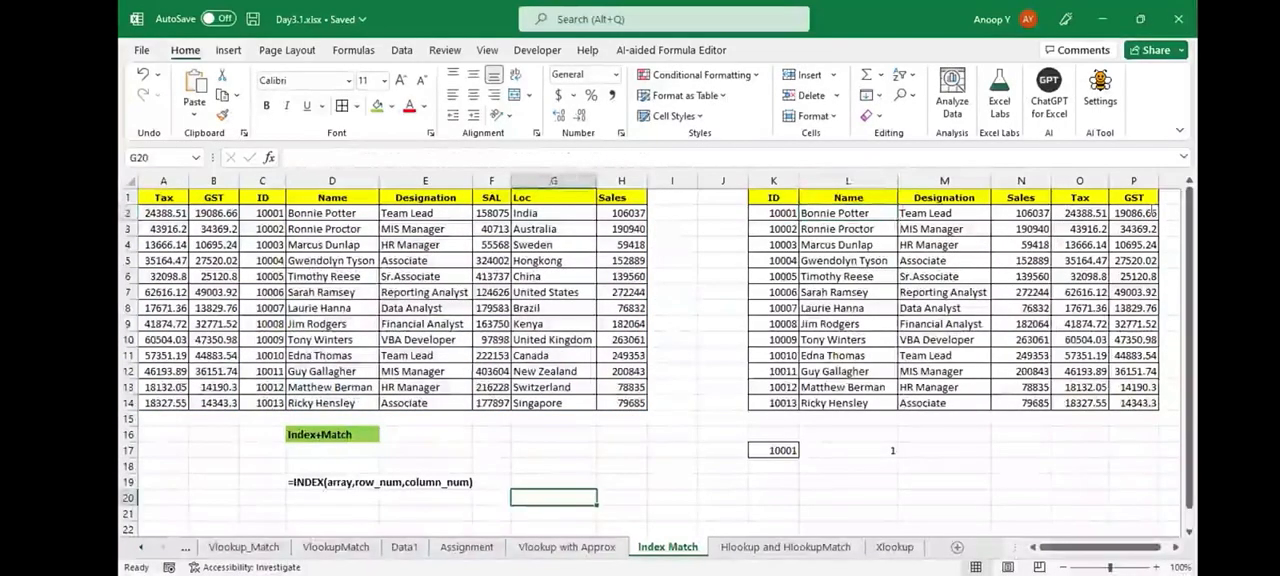
text(=INDEX($A$1:$H$14,MATCH($K2,$C$1:$C$14,0),MATCH(L$1,$A$1:$H$1,0)))
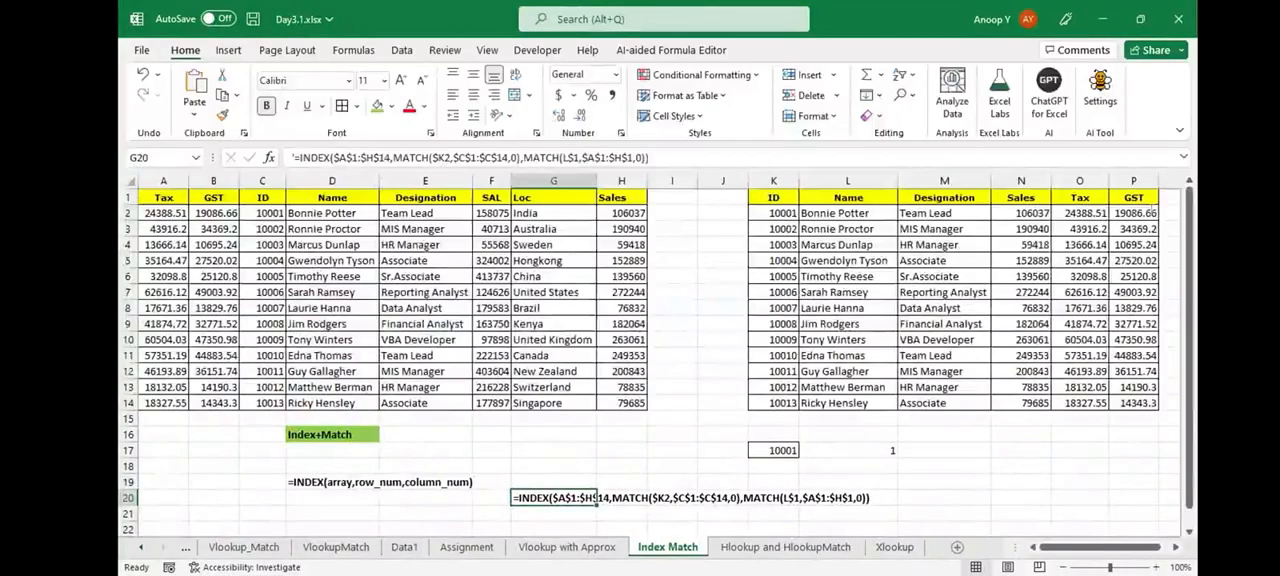
double_click(848, 213)
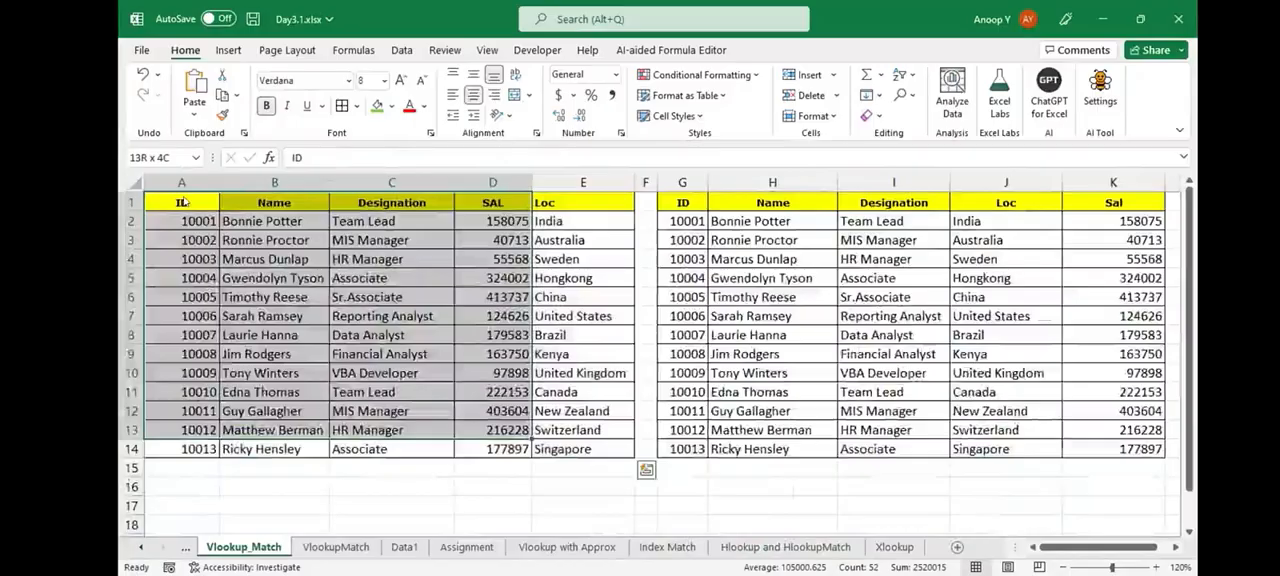
- Copy the whole employee table from Vlookup_Match, paste it transposed at A16 of Hlookup and HlookupMatch, and undo the paste
key(ctrl+a)
key(ctrl+c)
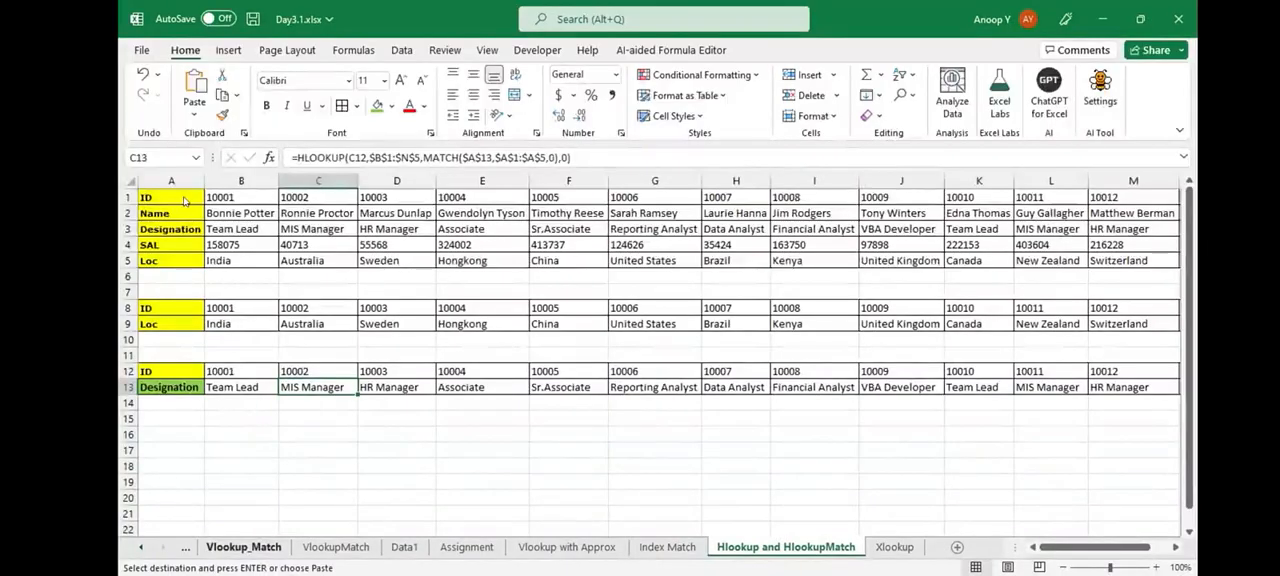
click(187, 429)
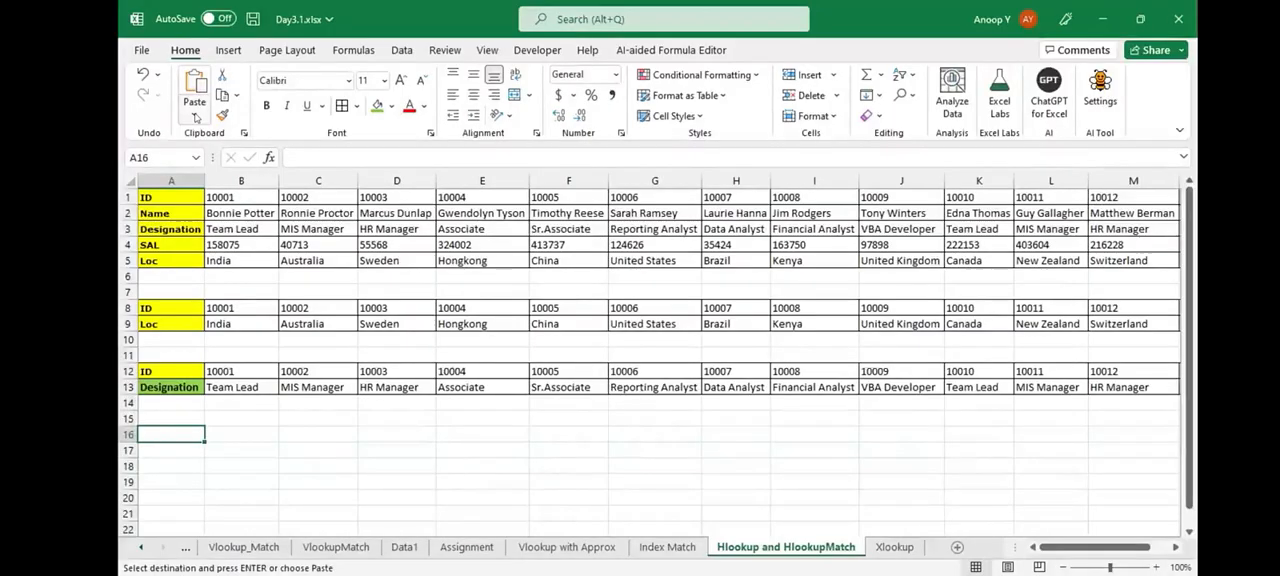
click(195, 117)
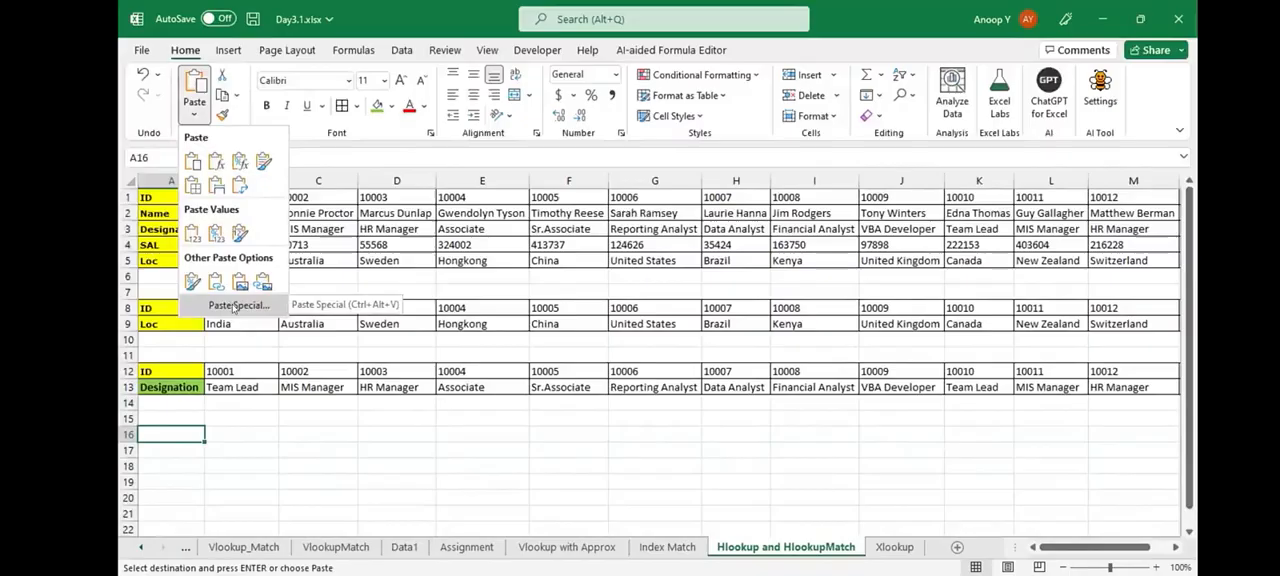
click(233, 306)
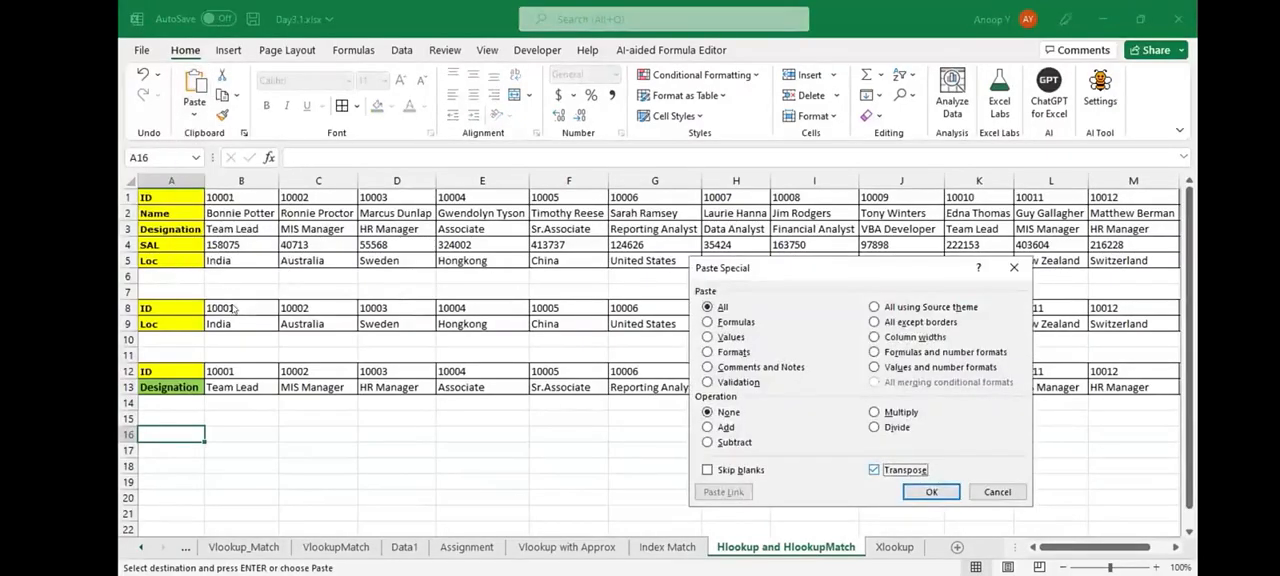
key(Return)
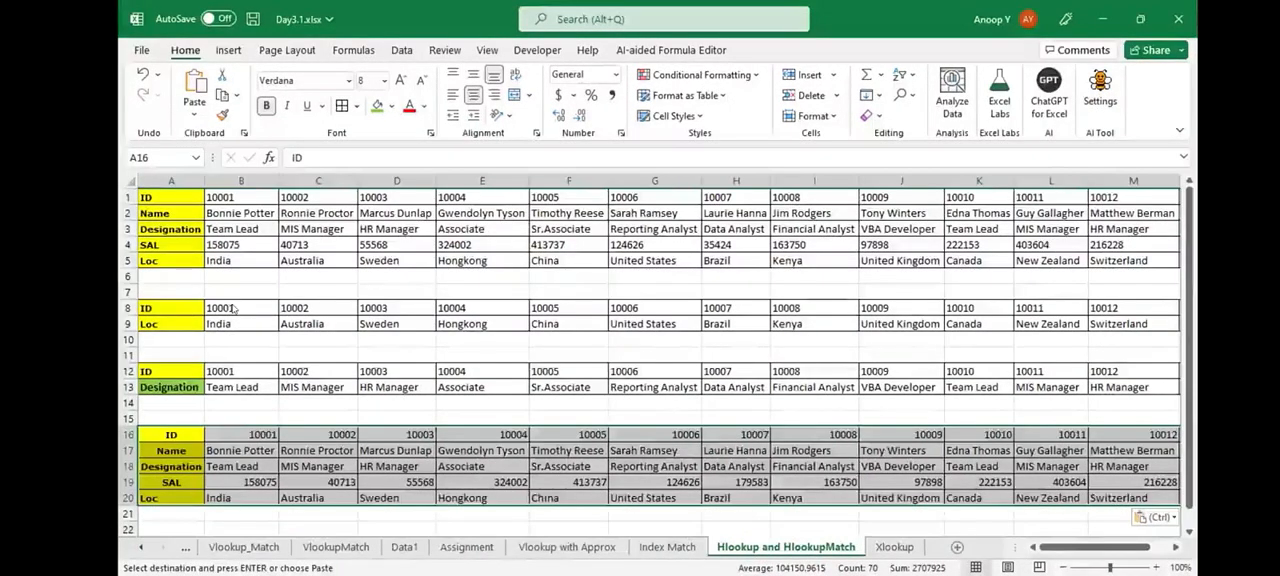
key(ctrl+z)
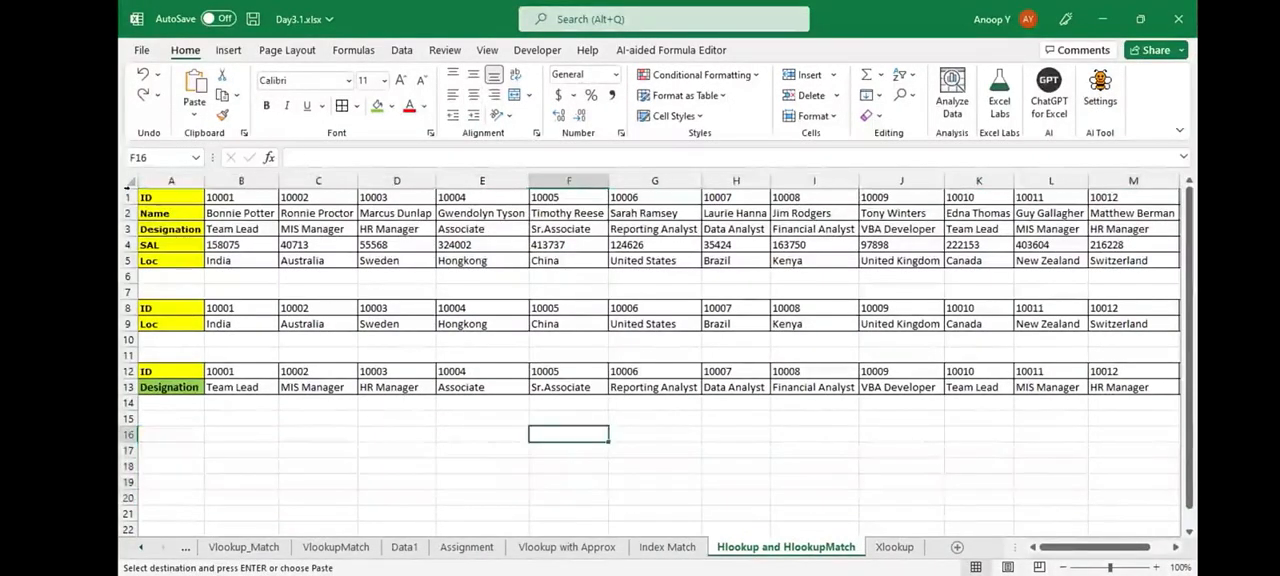
- Highlight rows 1 to 5 to examine the horizontal employee table
click(128, 197)
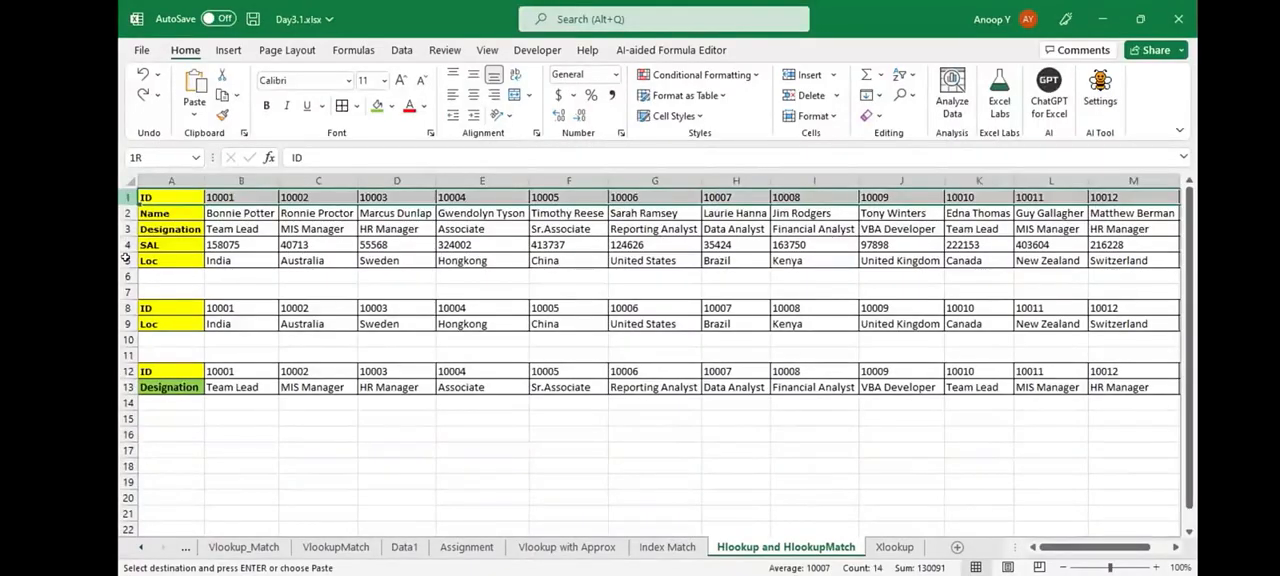
drag(128, 197, 128, 261)
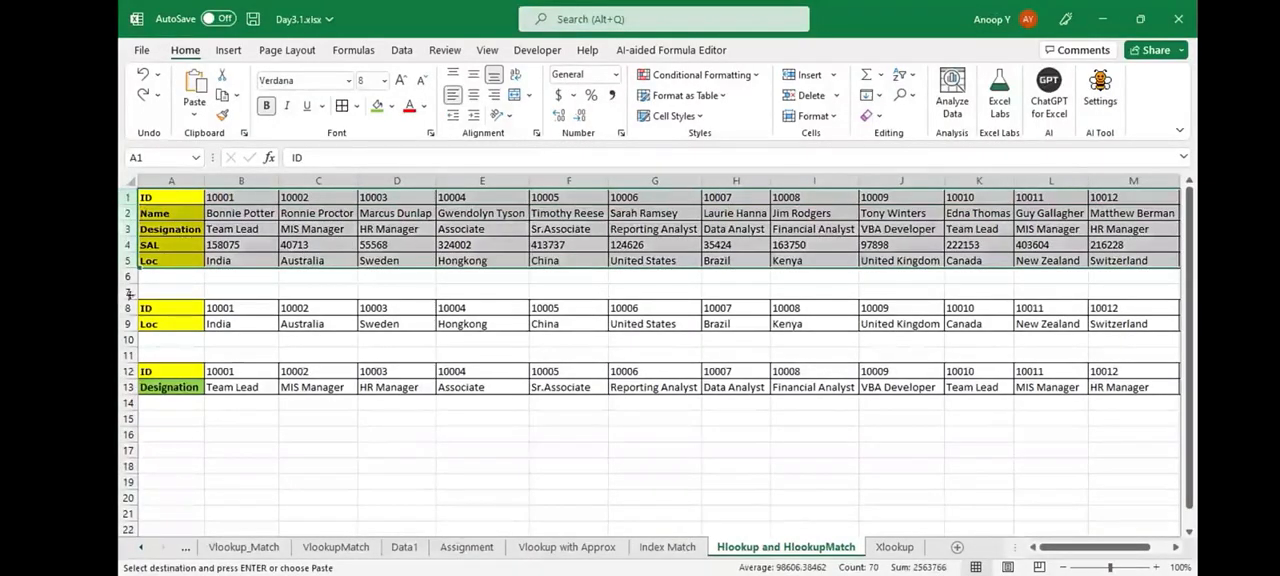
click(128, 197)
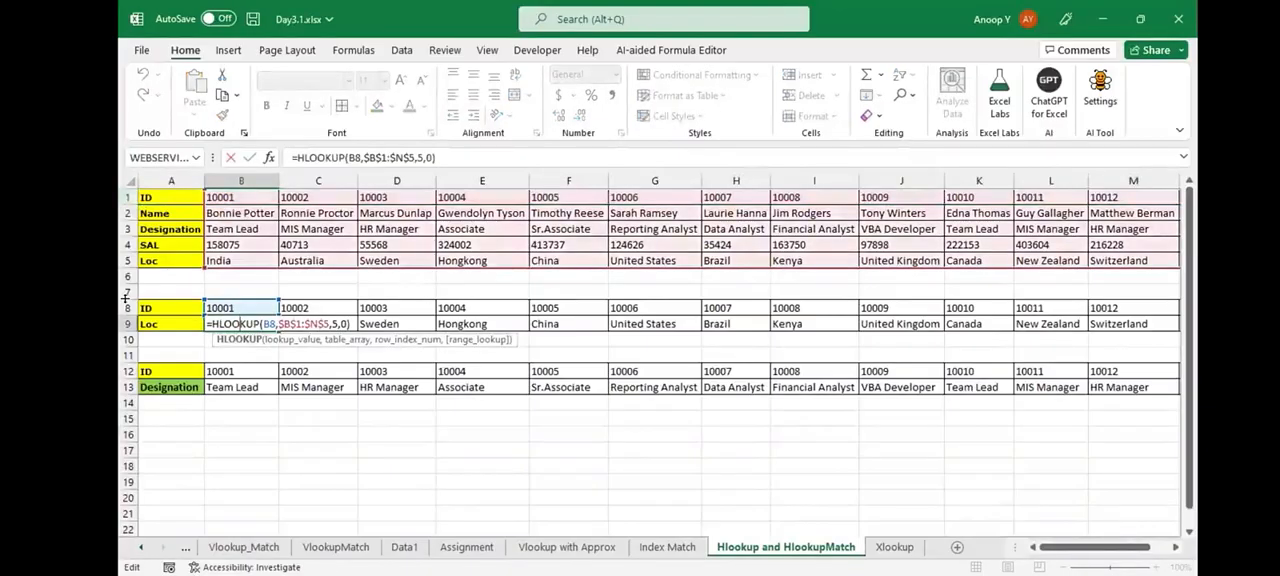
- Copy the formula in B9 as bold text into B10: =HLOOKUP(B8,$B$1:$N$5,5,0)
drag(206, 324, 311, 324)
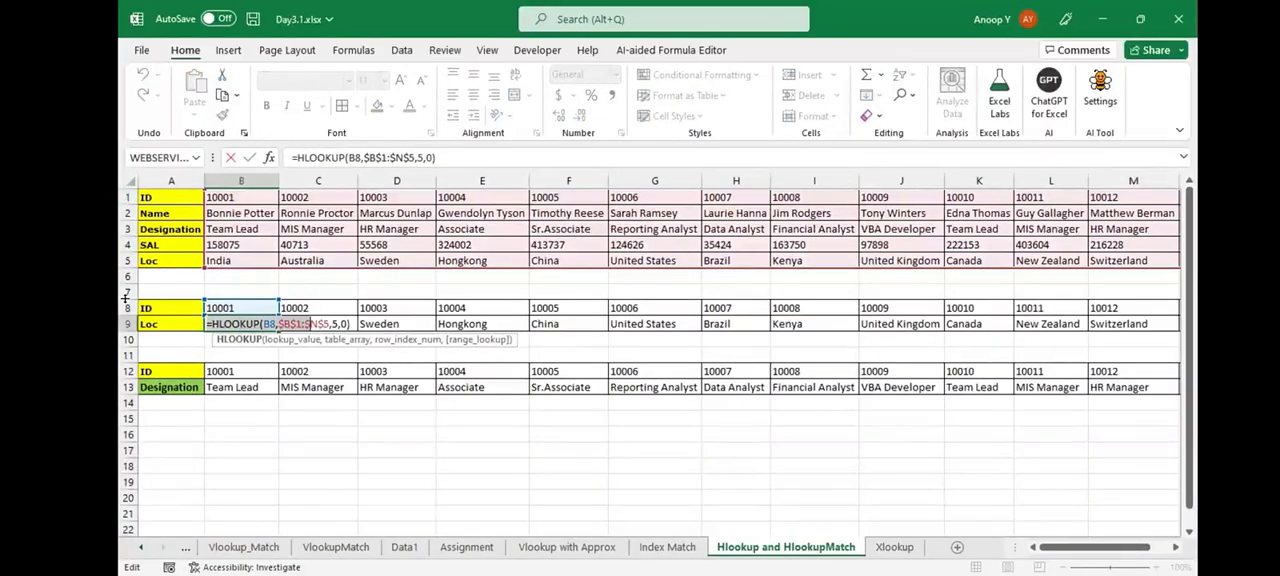
key(Escape)
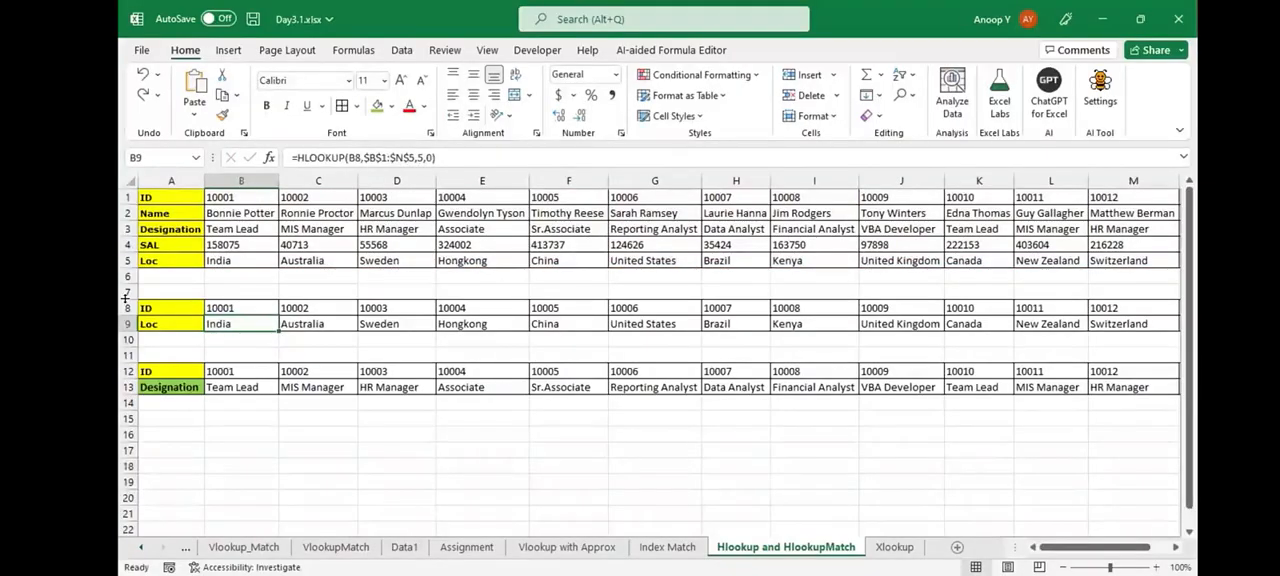
key(Down)
text(')
key(ctrl+v)
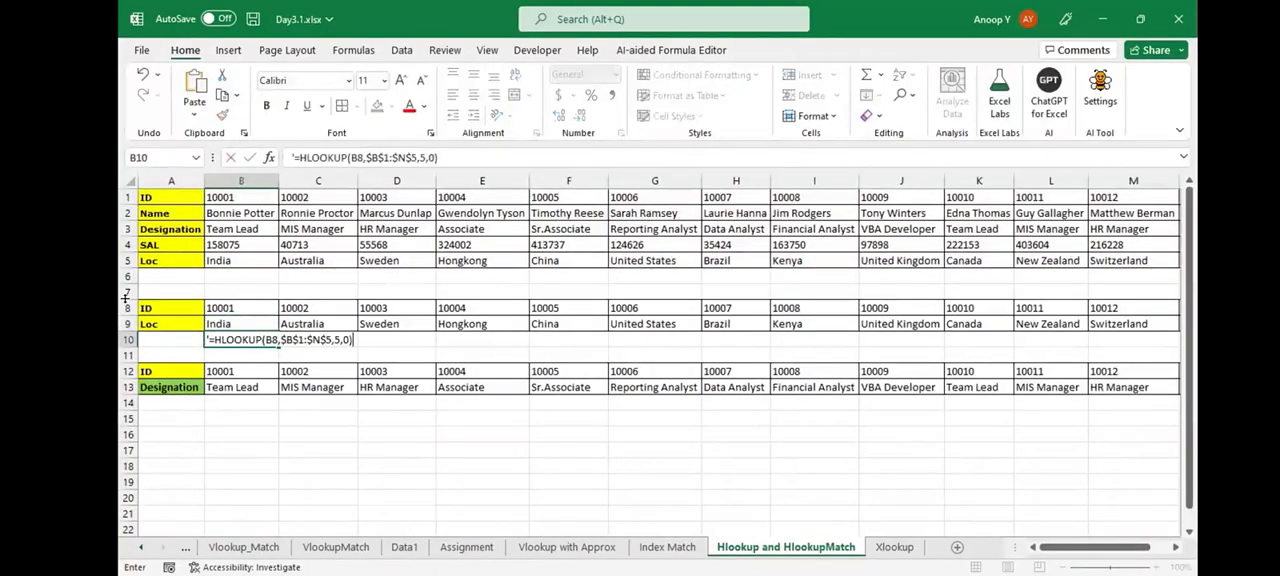
key(ctrl+Return)
key(ctrl+b)
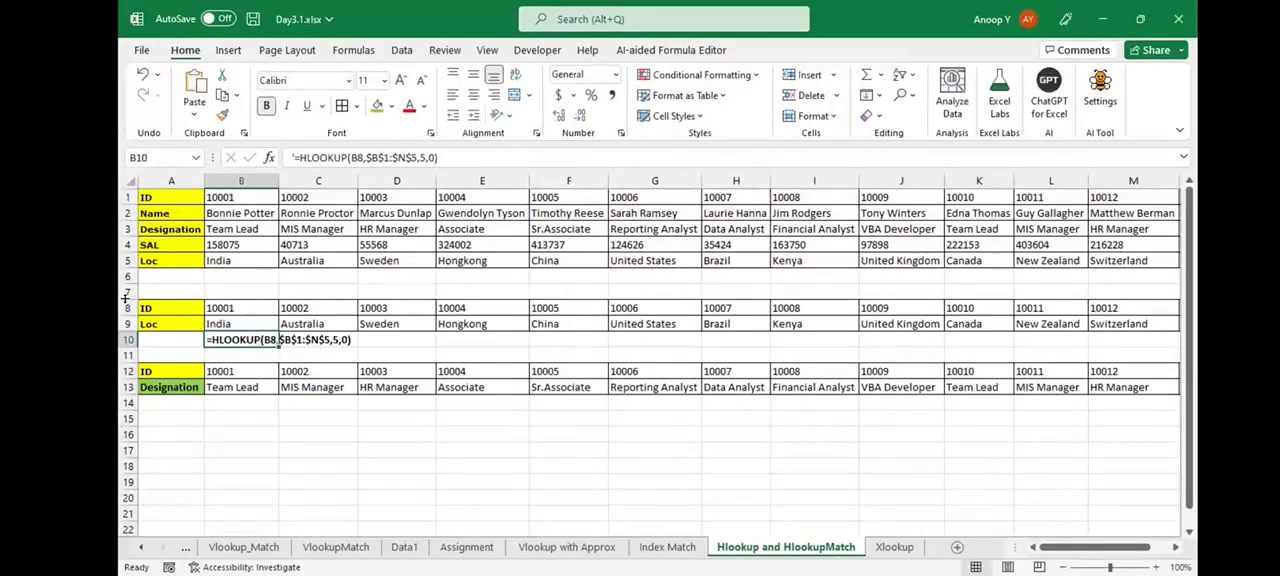
- Copy the formula in B13 as bold text into B15: =HLOOKUP(B12,$B$1:$N$5,MATCH($A$13,$A$1:$A$5,0),0)
key(Down)
key(Down)
key(Down)
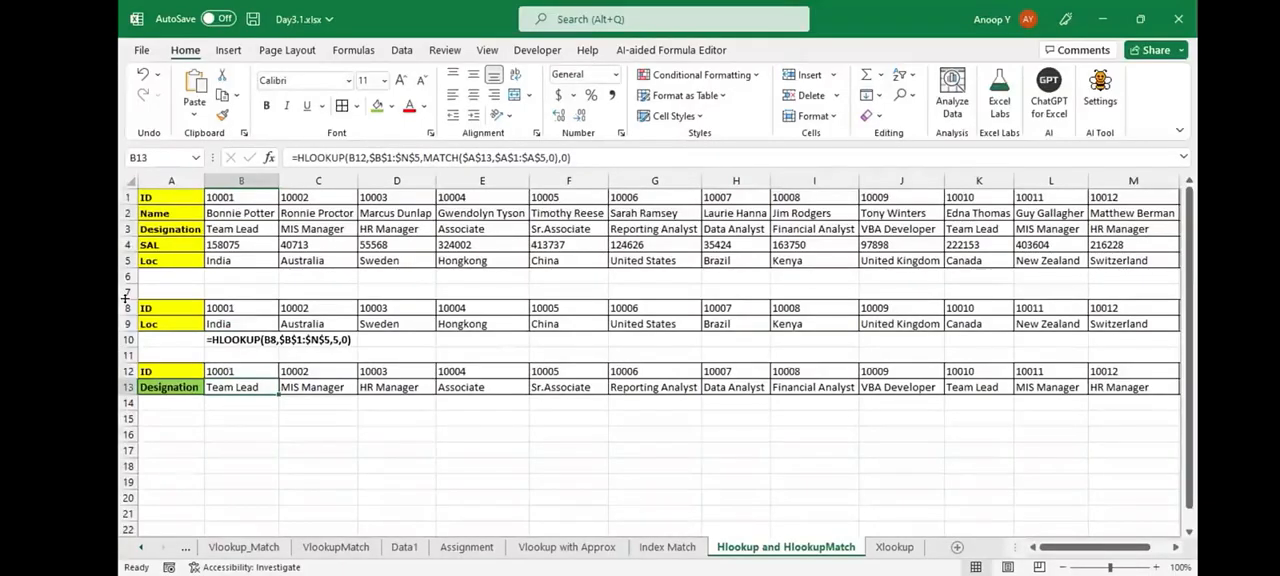
key(F2)
key(Escape)
key(Down)
key(Down)
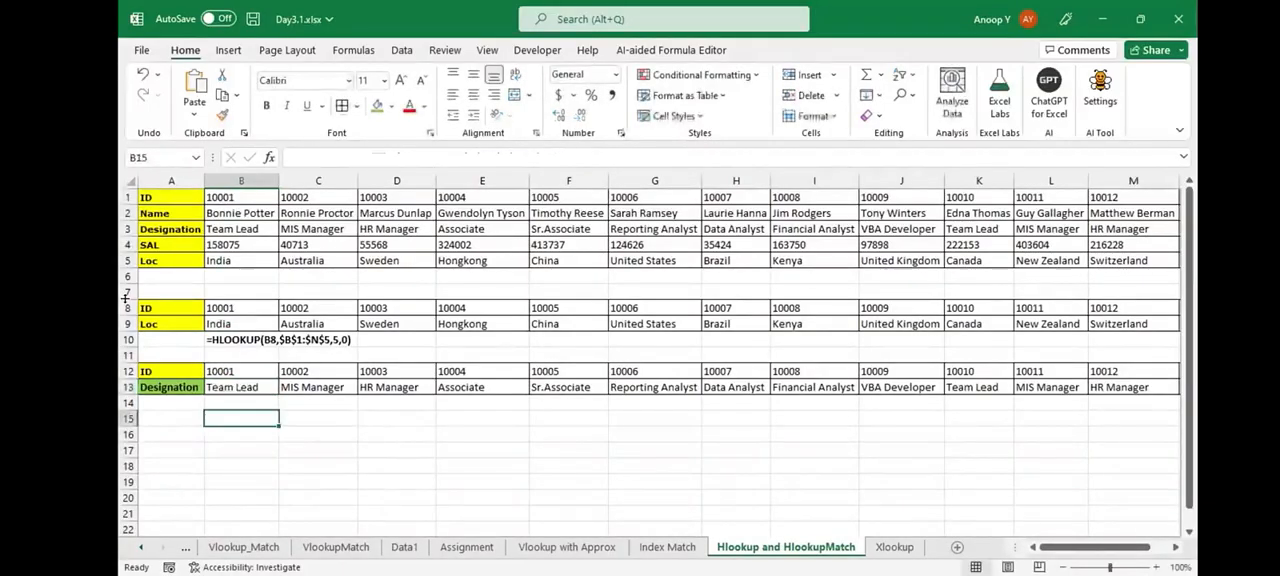
text(')
key(ctrl+v)
key(ctrl+Return)
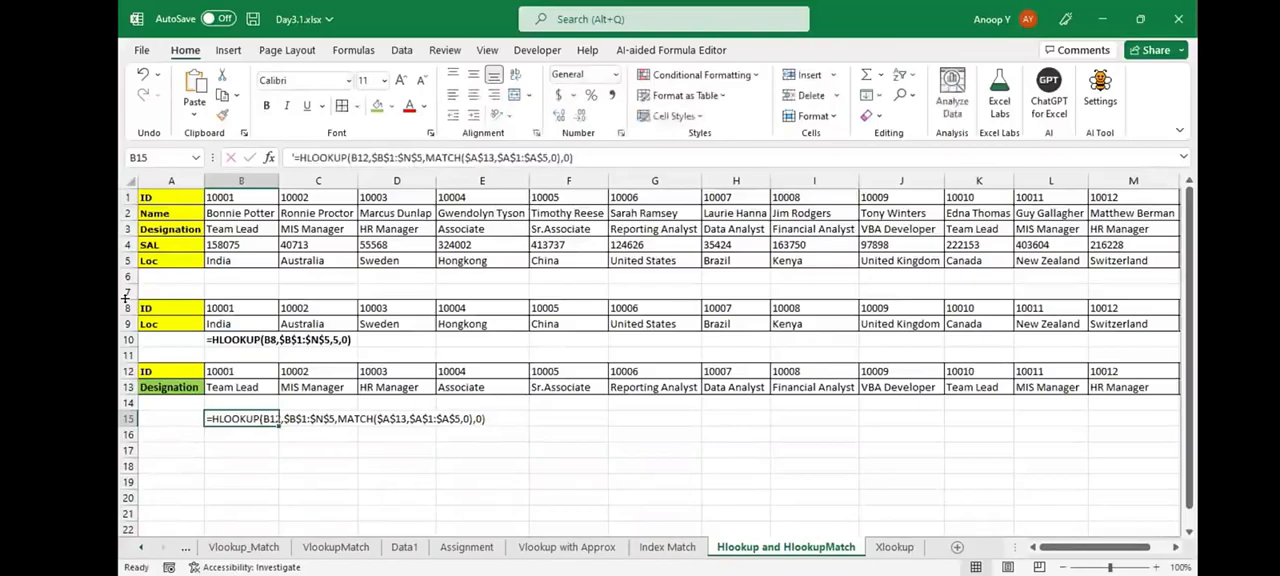
key(ctrl+b)
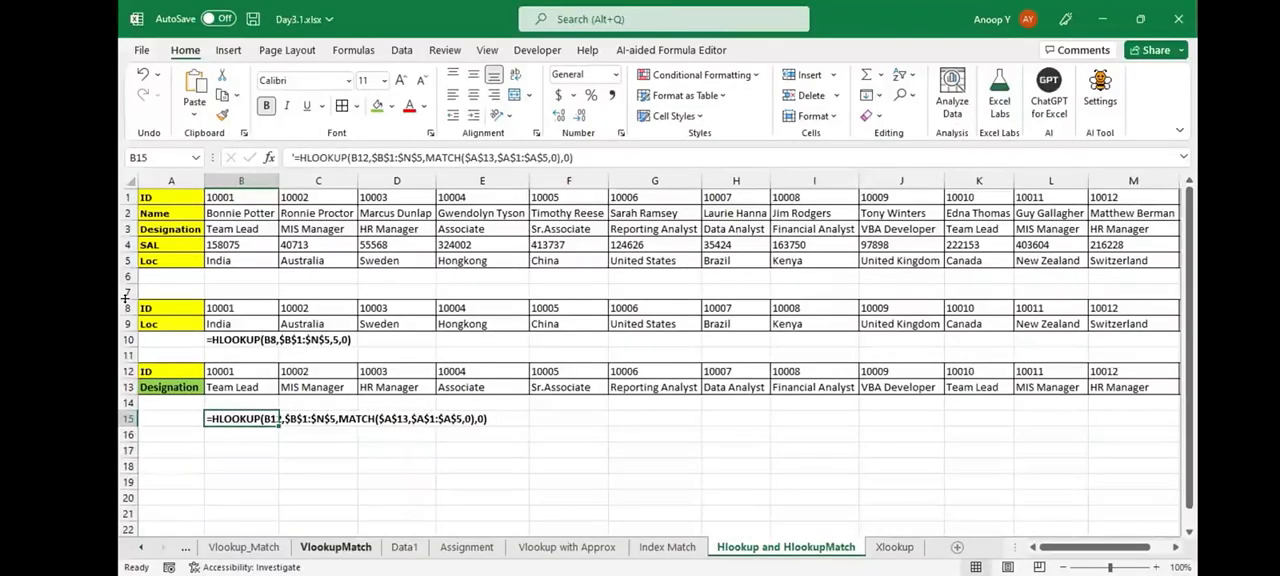
- Copy the employee table A1:E14 from Vlookup_Match, return to Hlookup and HlookupMatch, and highlight the ID row there
click(244, 547)
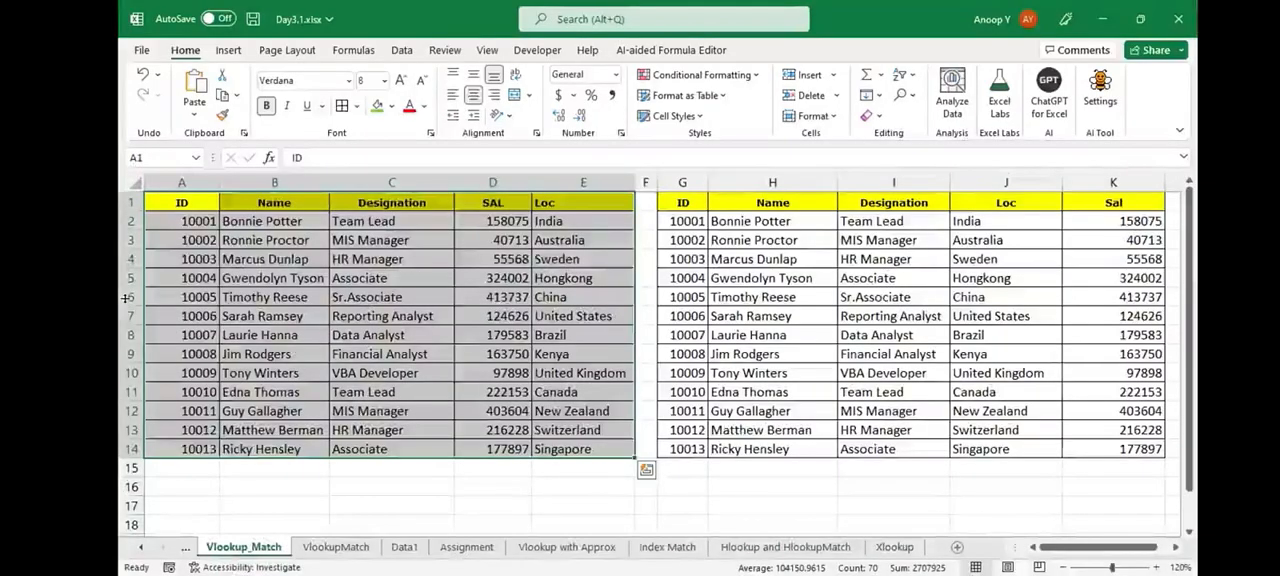
key(ctrl+c)
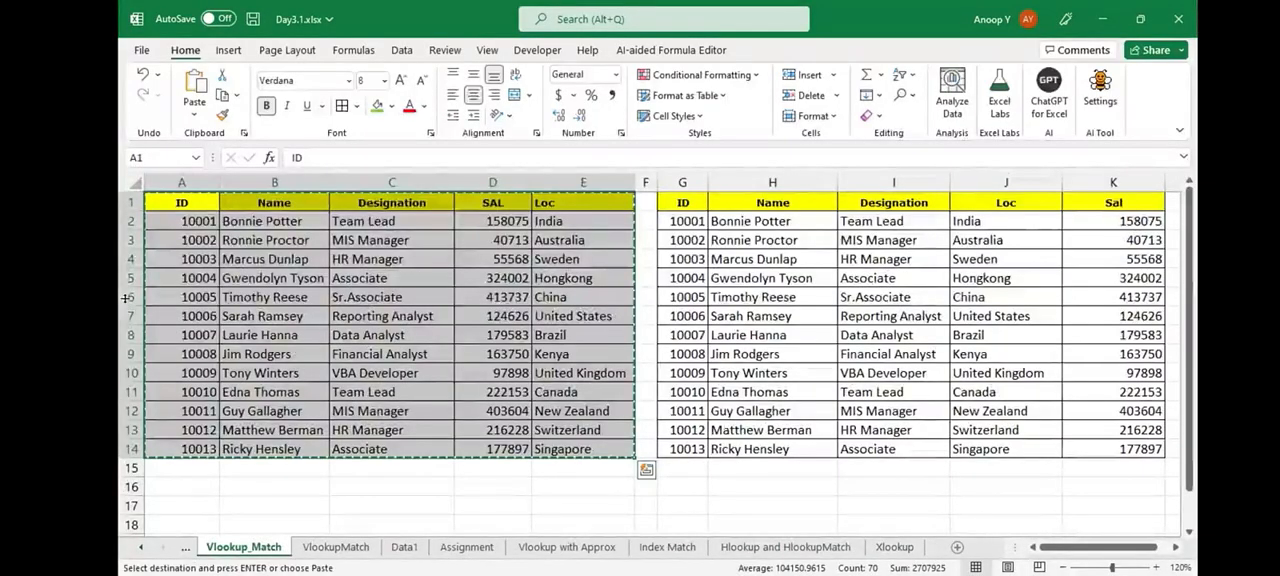
click(786, 547)
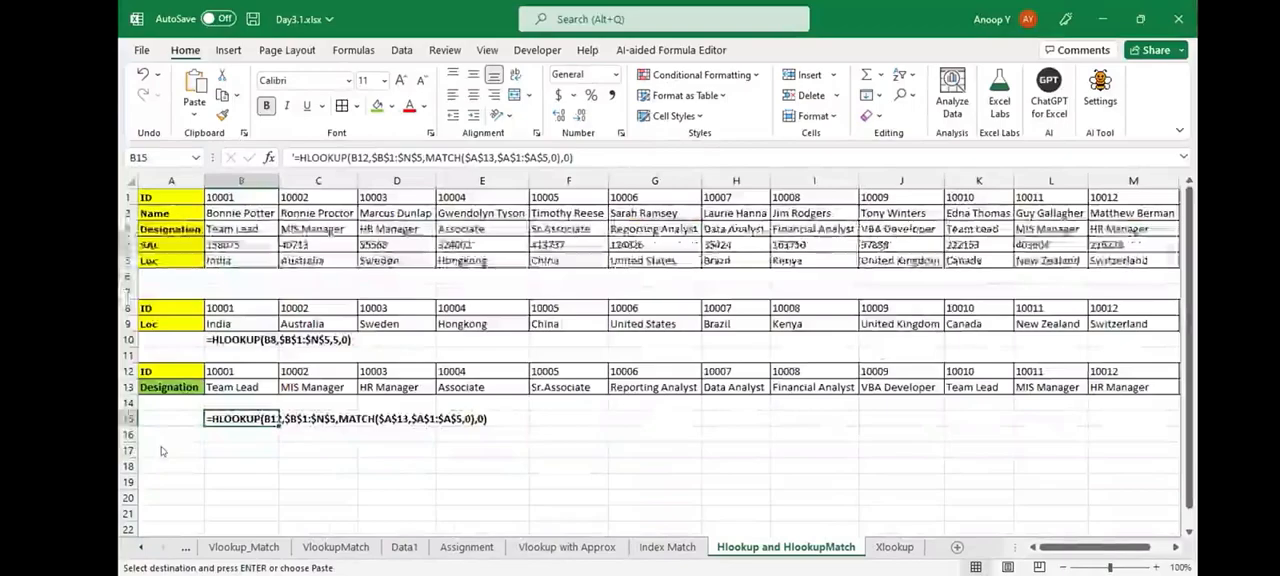
click(162, 451)
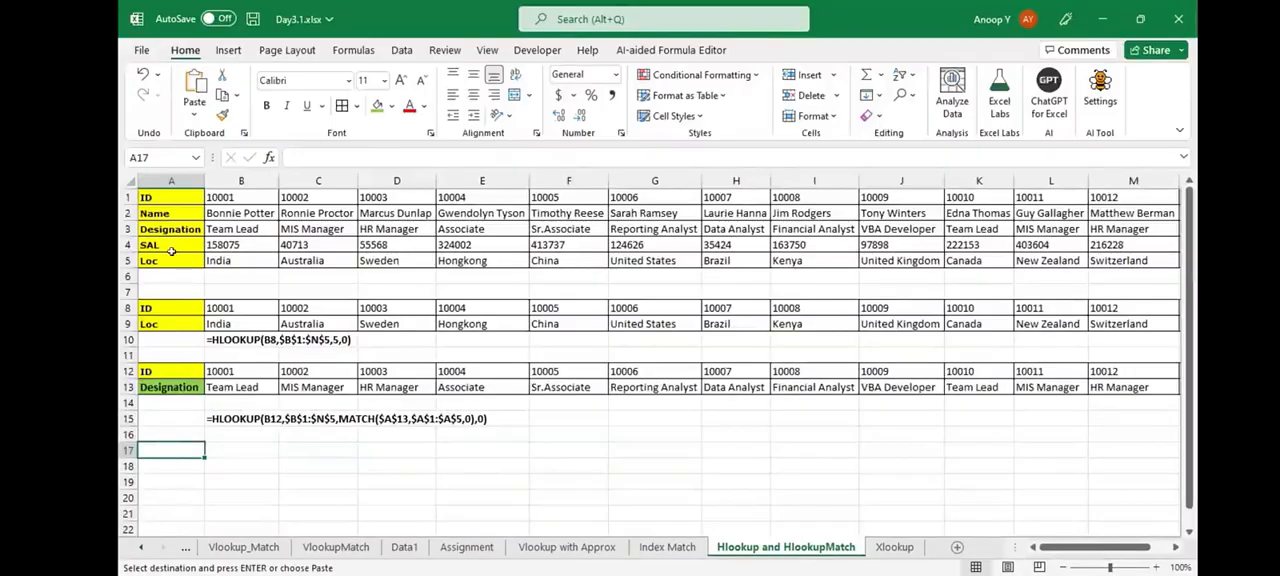
drag(128, 197, 124, 262)
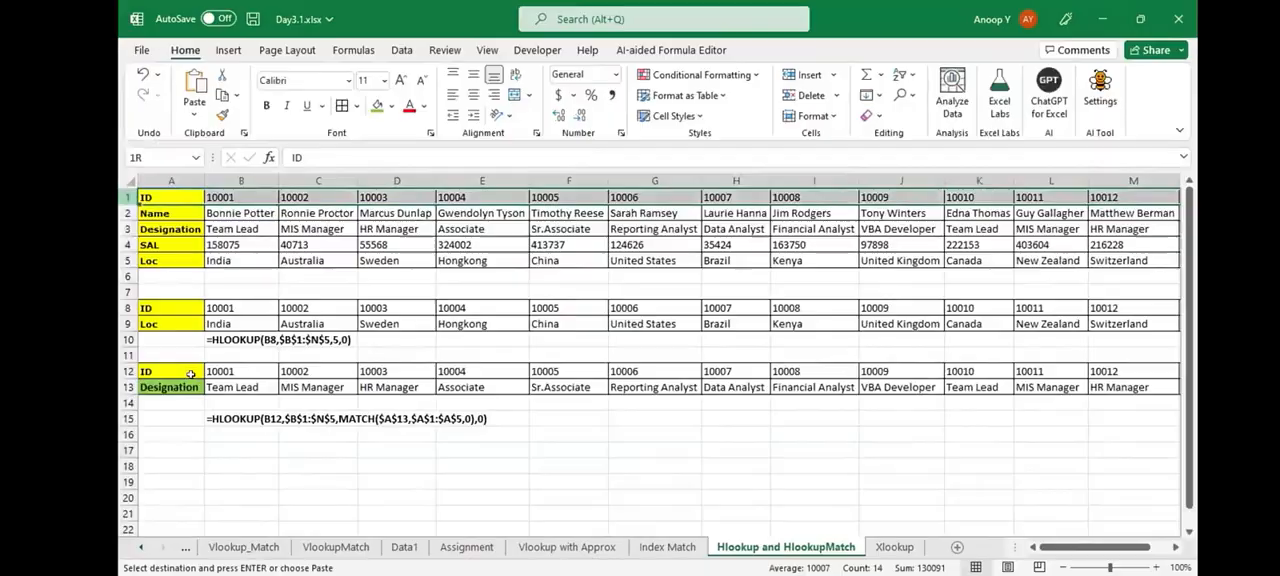
click(190, 457)
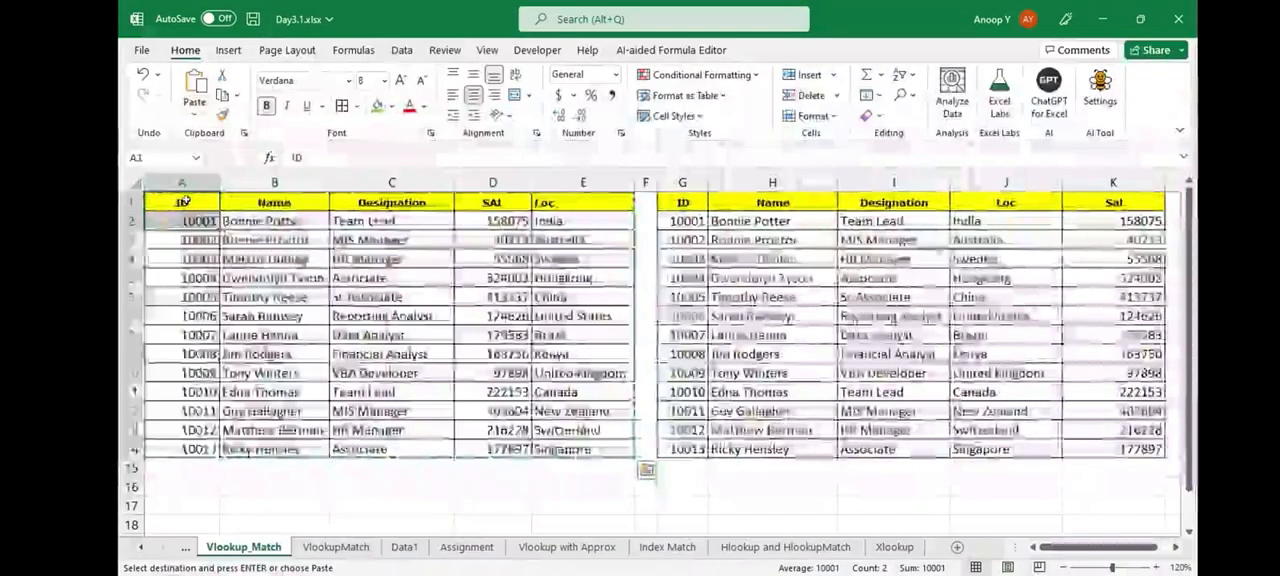
- Paste the employee table A1:E14 from Vlookup_Match transposed at A17 of Hlookup and HlookupMatch, and undo the paste
key(ctrl+shift+Right)
key(ctrl+shift+Down)
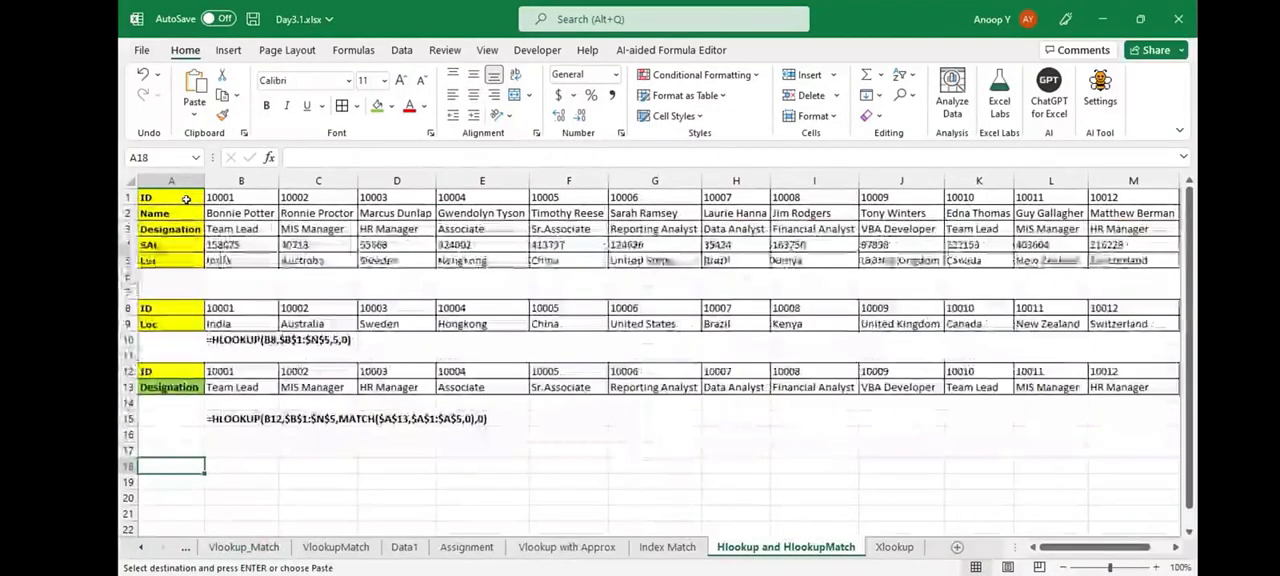
click(179, 446)
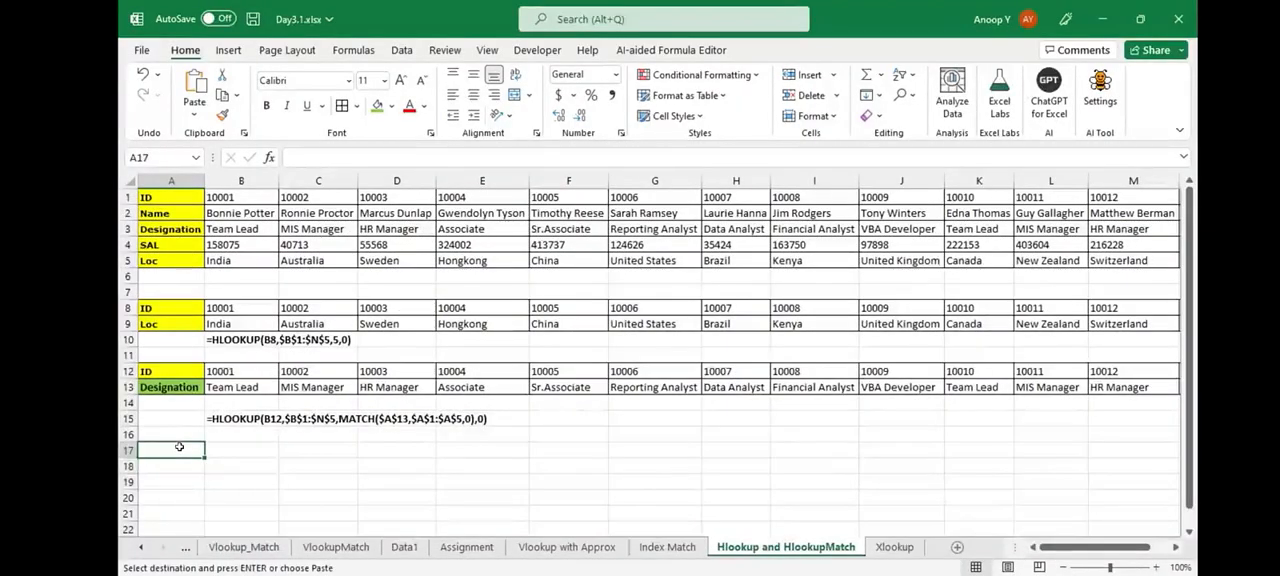
click(193, 114)
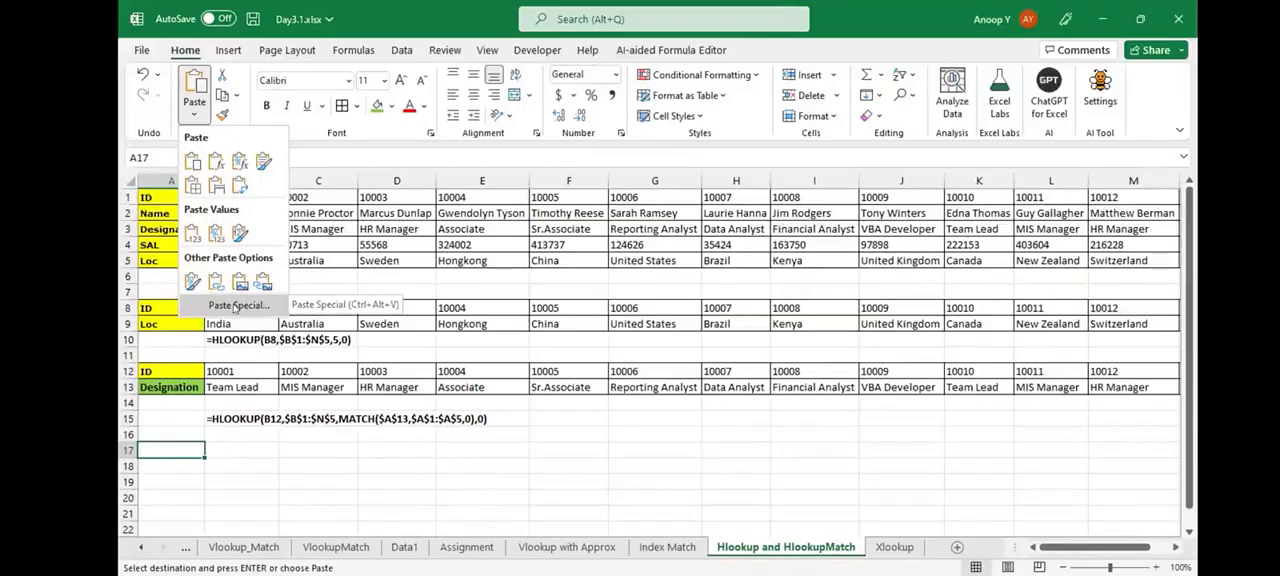
click(235, 306)
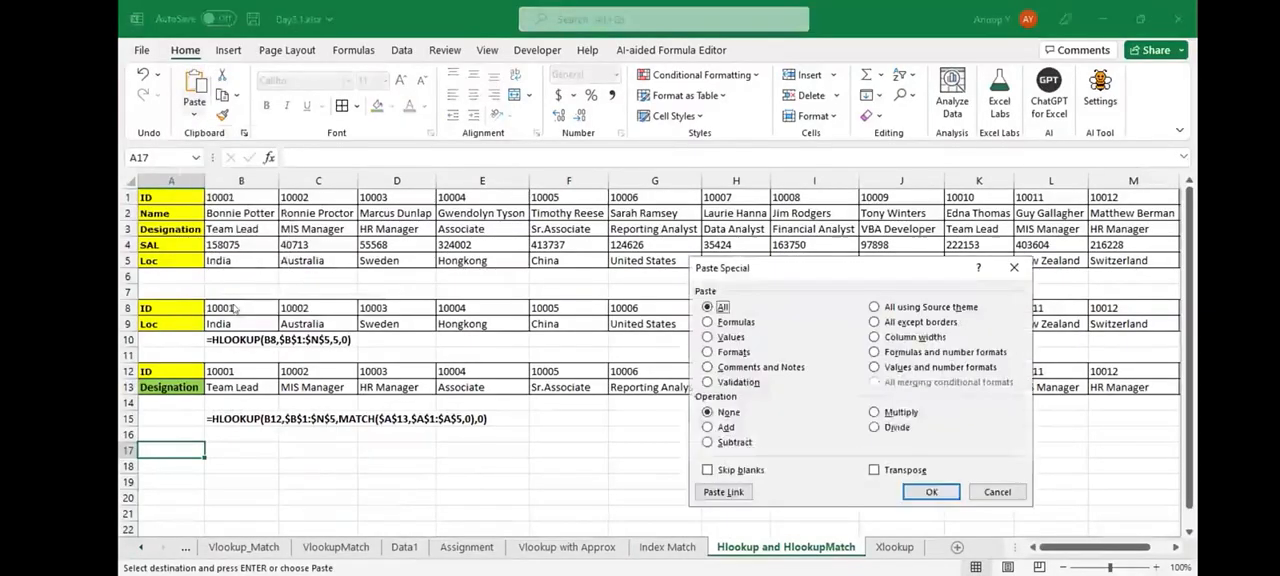
key(alt+e)
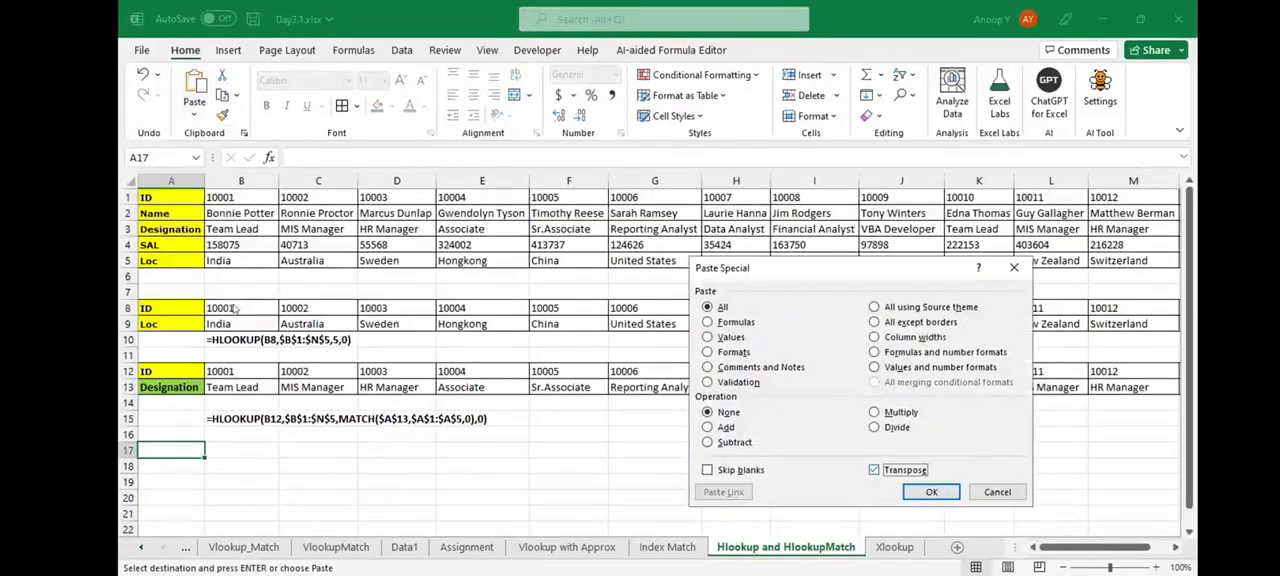
key(Tab)
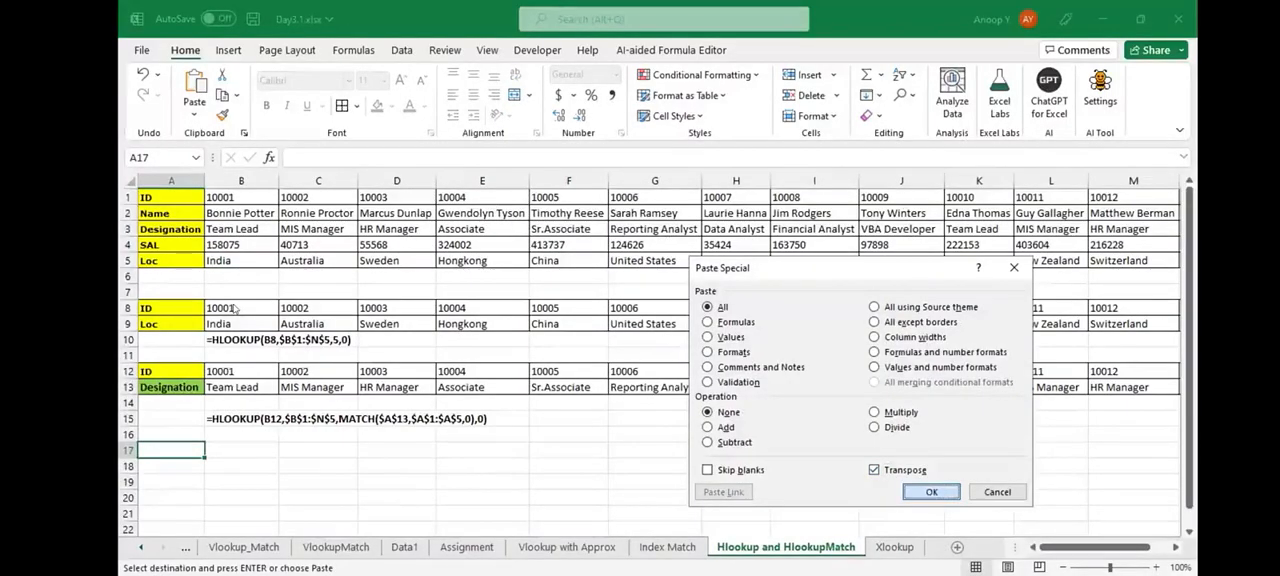
key(Return)
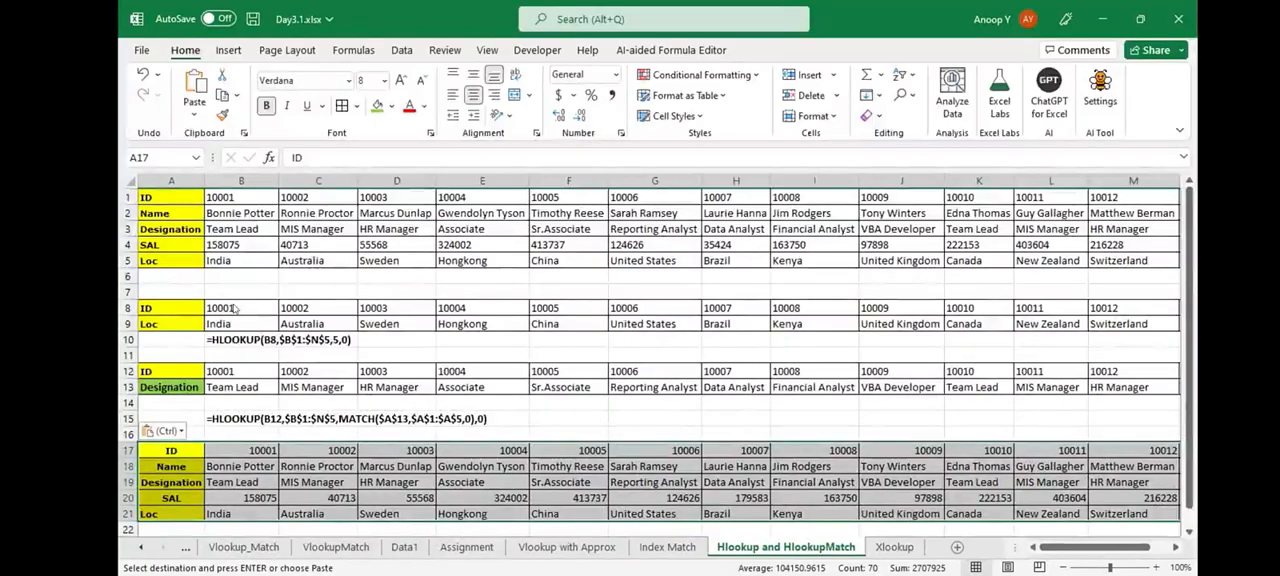
key(ctrl+z)
- Highlight the ID rows 1 and 8, and re-enter the location lookup in B9 as =HLOOKUP(B8,$B$1:$N$5,5,0)
click(128, 197)
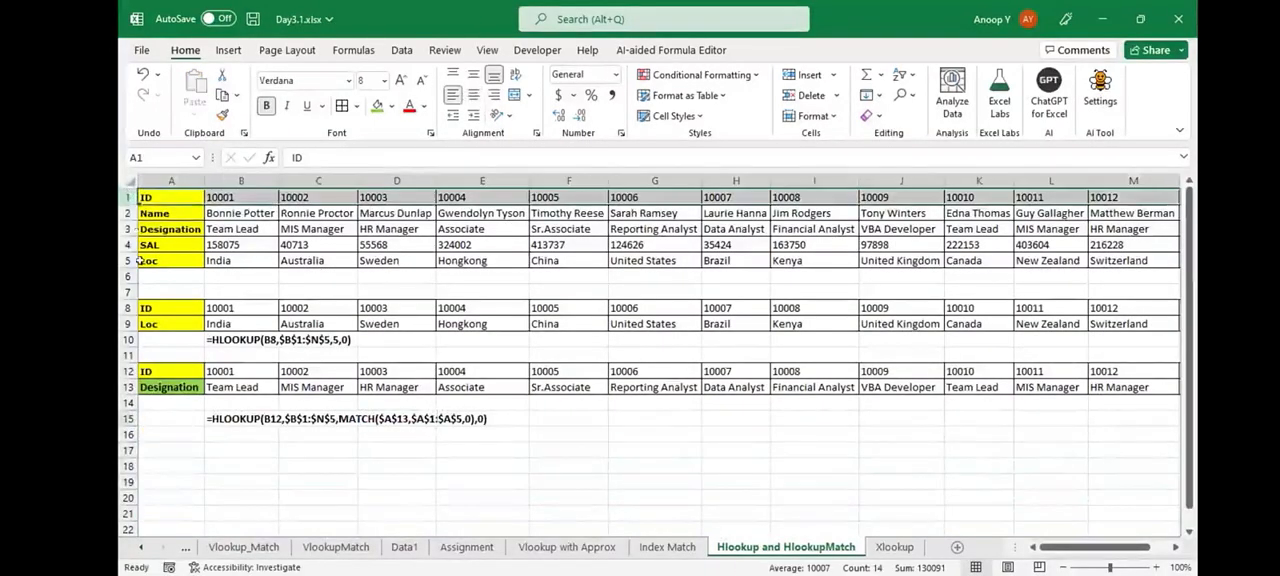
click(127, 307)
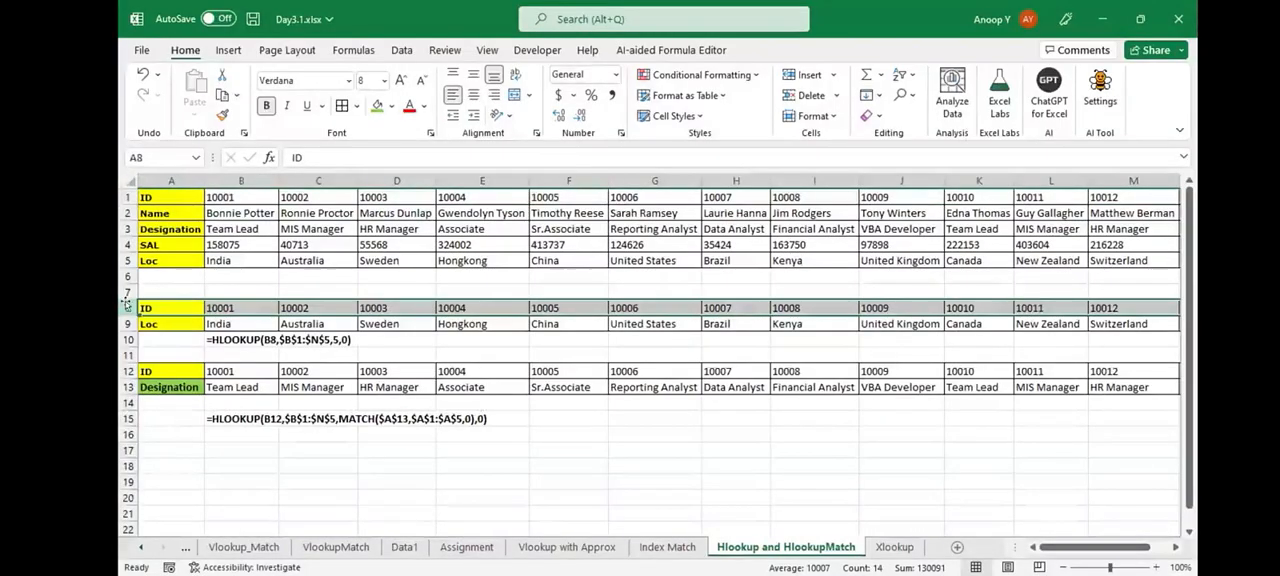
key(Down)
key(Right)
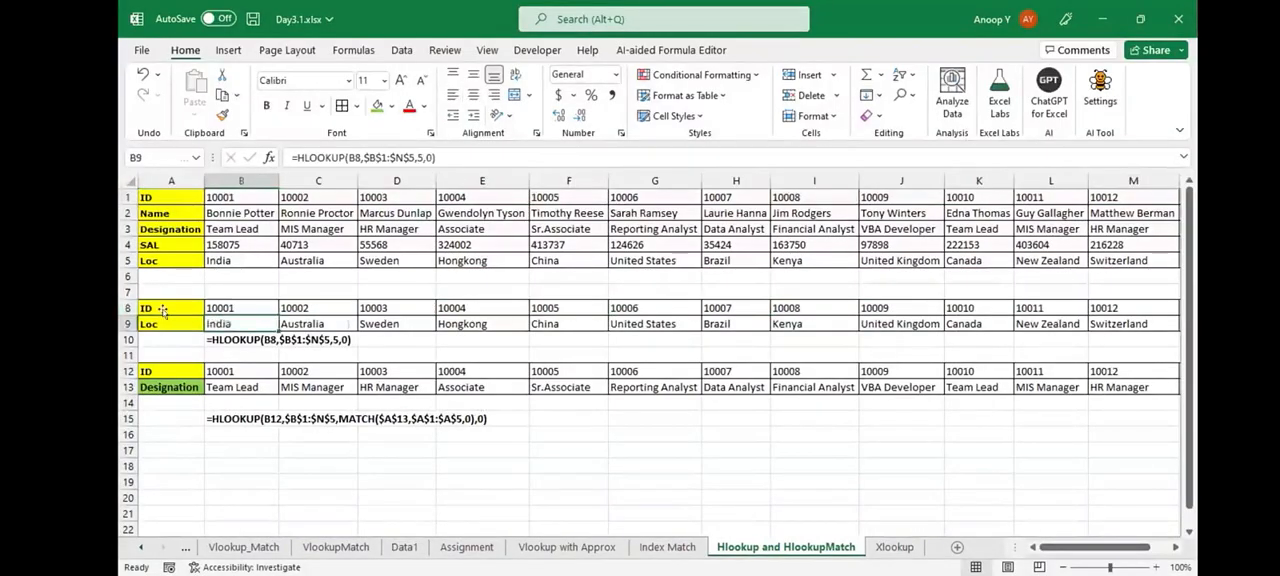
key(F2)
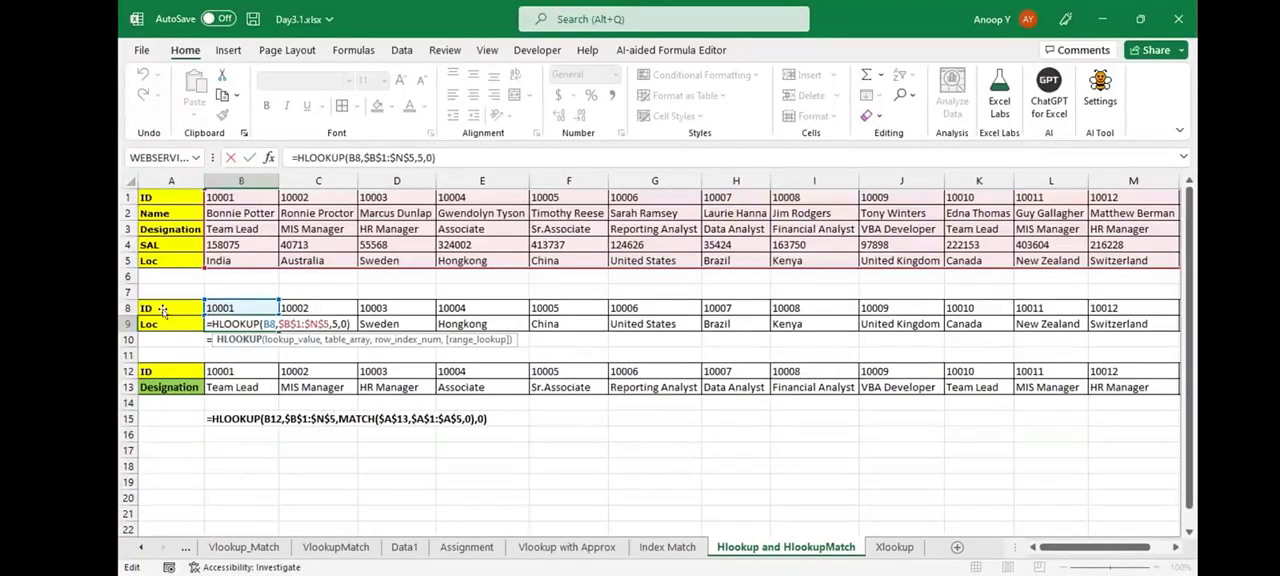
key(ctrl+shift+Right)
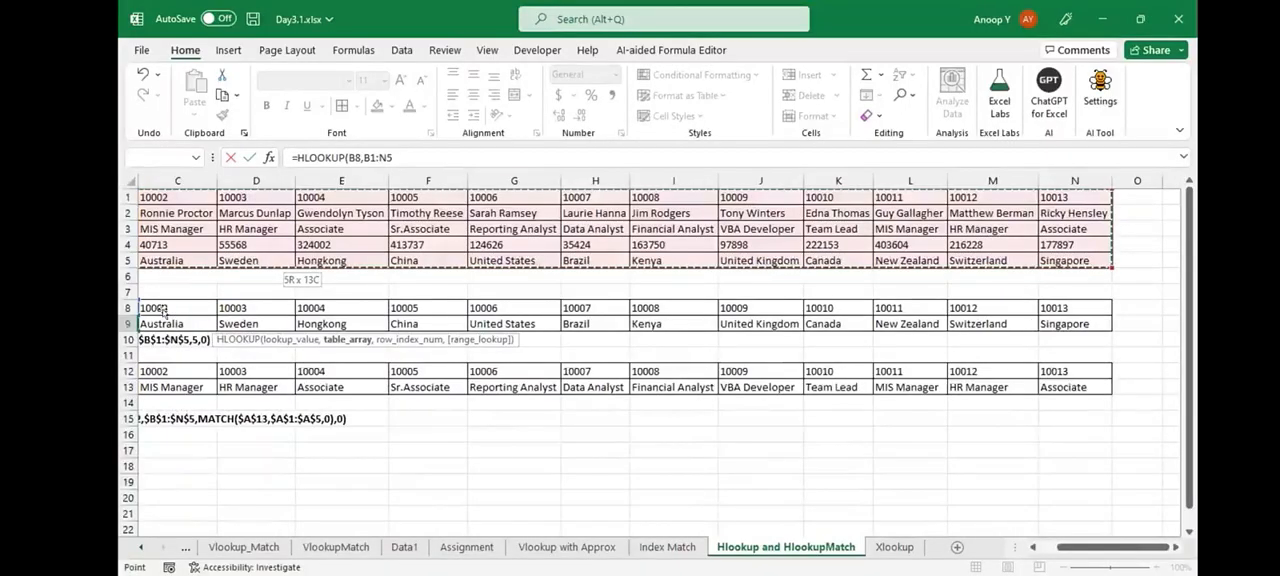
key(F4)
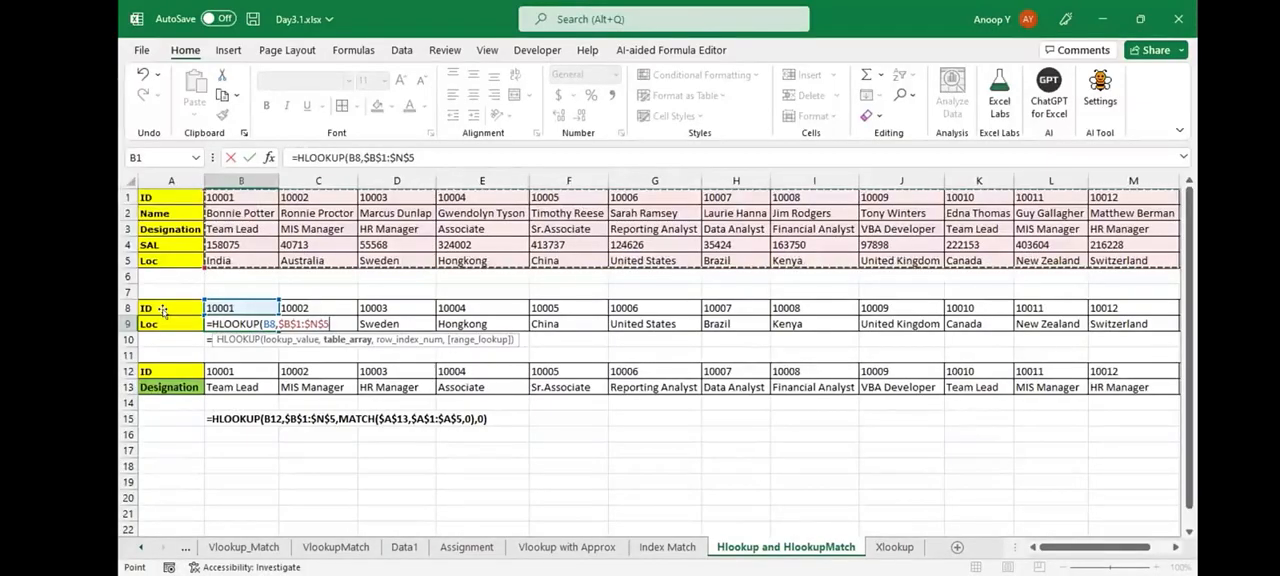
text(,5,0))
key(ctrl+Return)
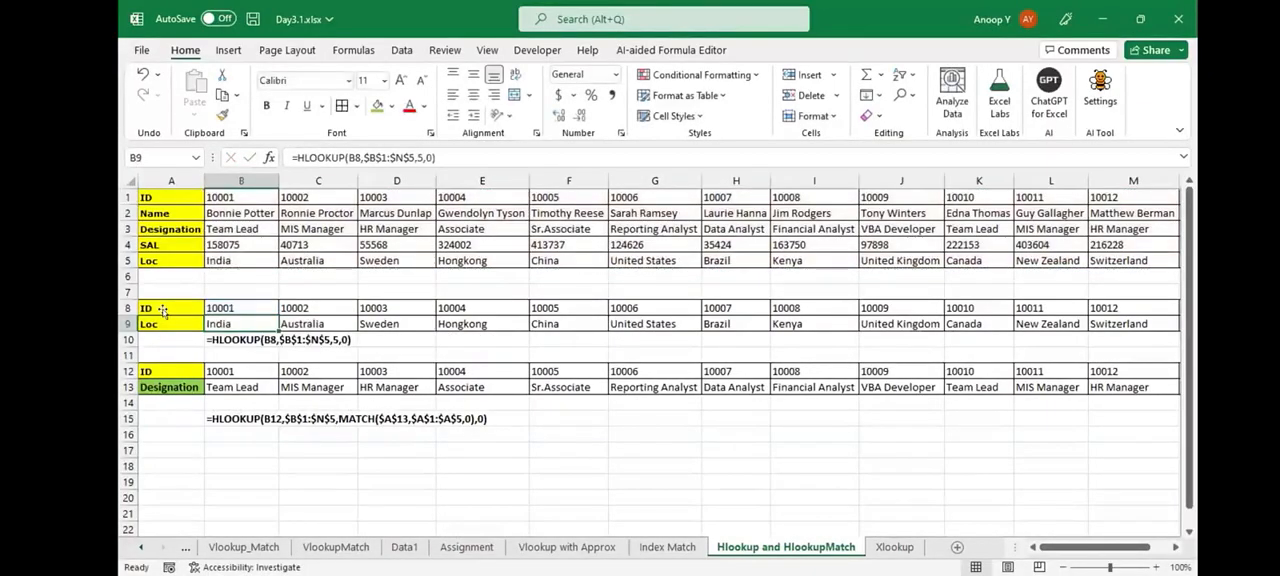